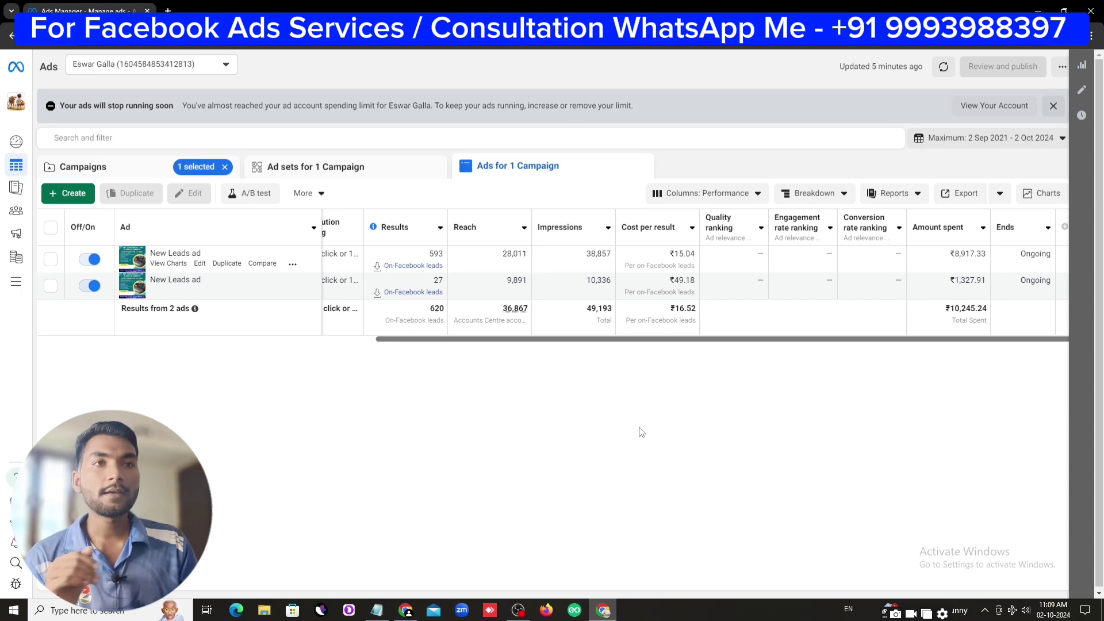
# Glance through the saved credit card ad notes, then return to Ads Manager
pyautogui.click(377, 610)
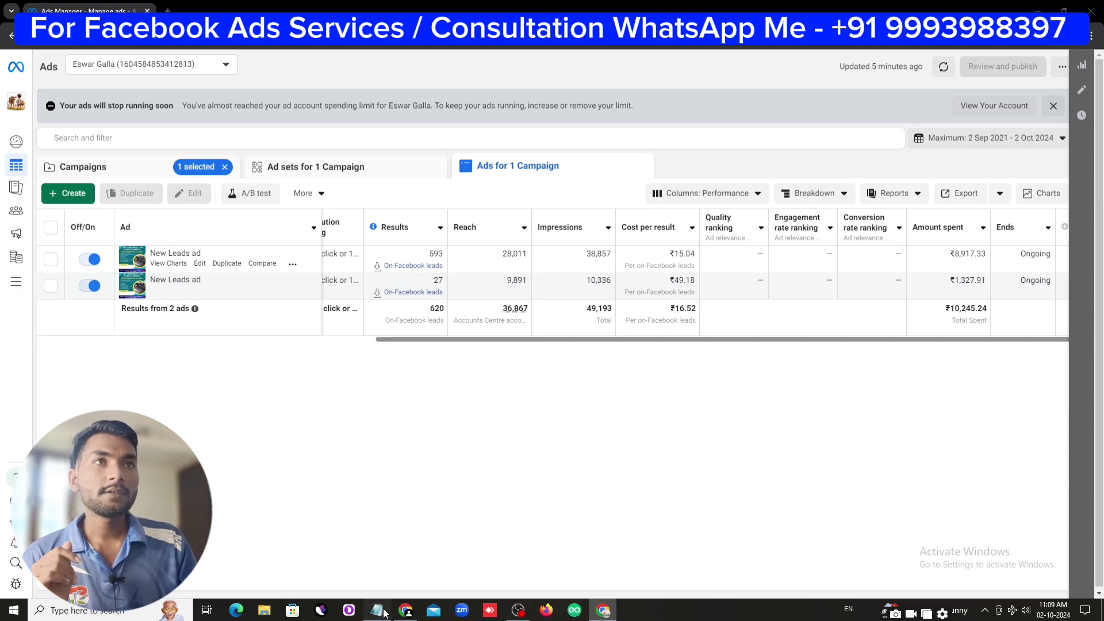
pyautogui.scroll(12, 565, 326)
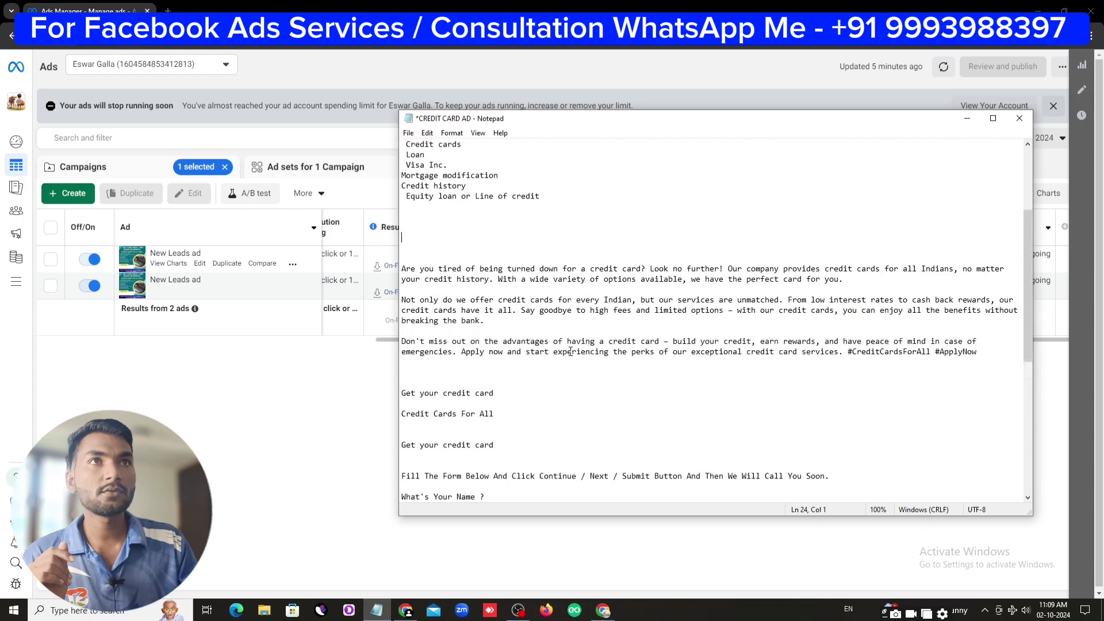
pyautogui.scroll(-19, 571, 352)
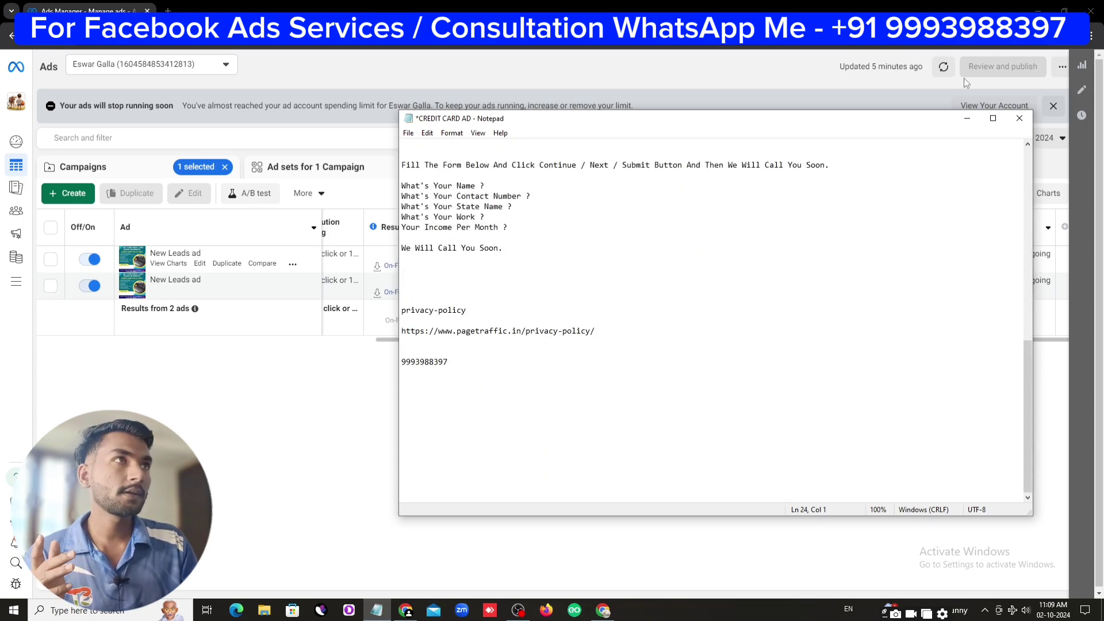
pyautogui.click(975, 120)
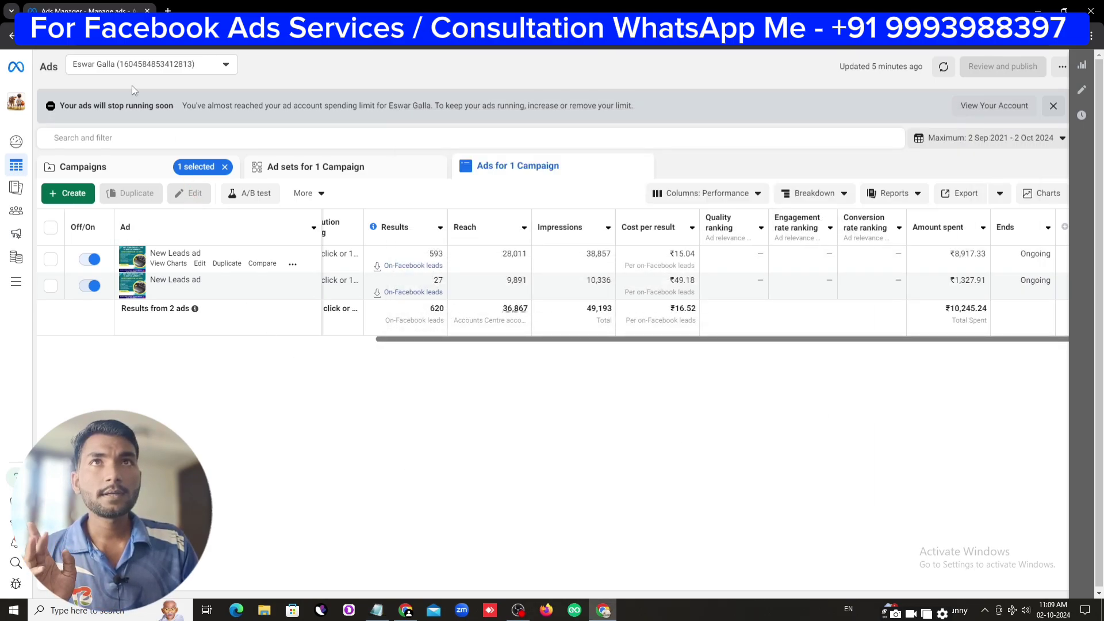
# Switch the reporting date range to Yesterday (1 Oct 2024), then to Last 7 days
pyautogui.click(1015, 145)
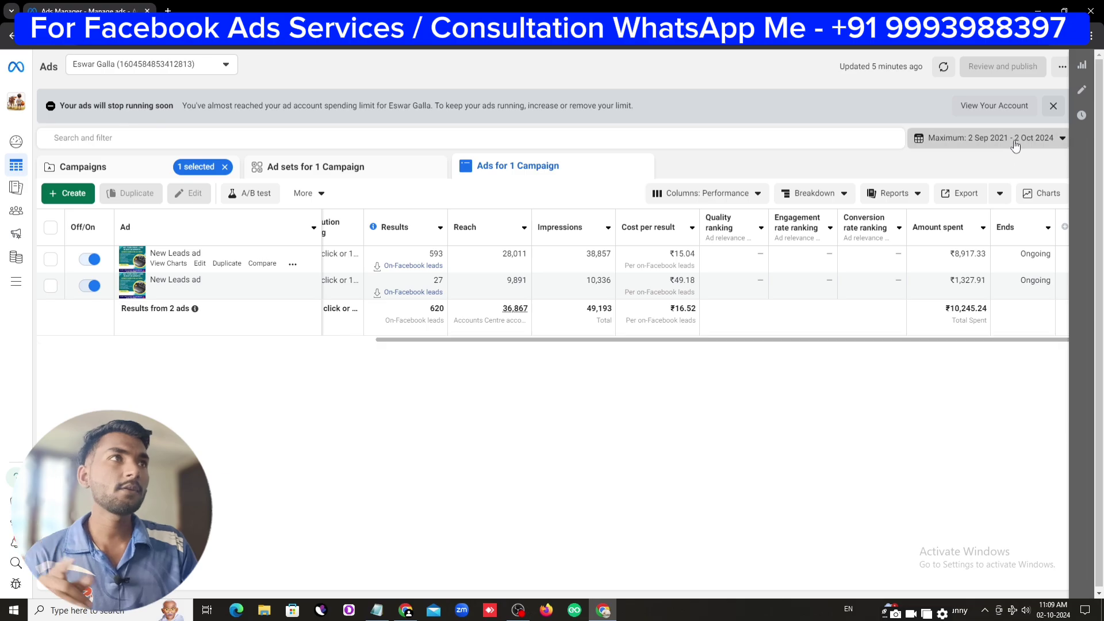
pyautogui.click(759, 190)
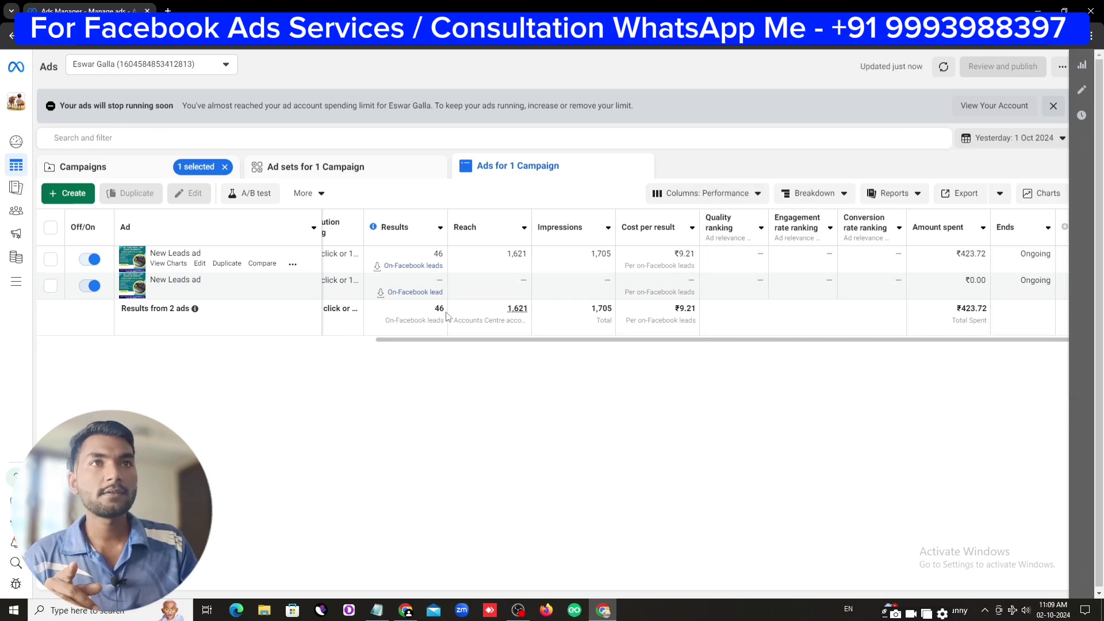
pyautogui.click(983, 139)
pyautogui.click(788, 214)
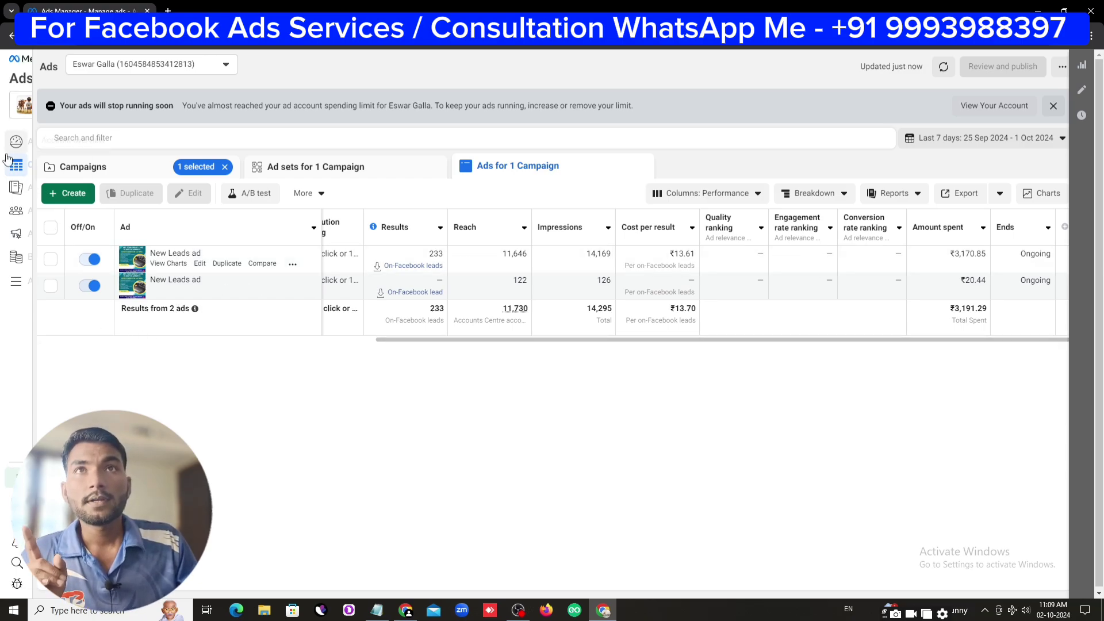
# Visit Account overview, then return to the full Campaigns list
pyautogui.moveTo(16, 141)
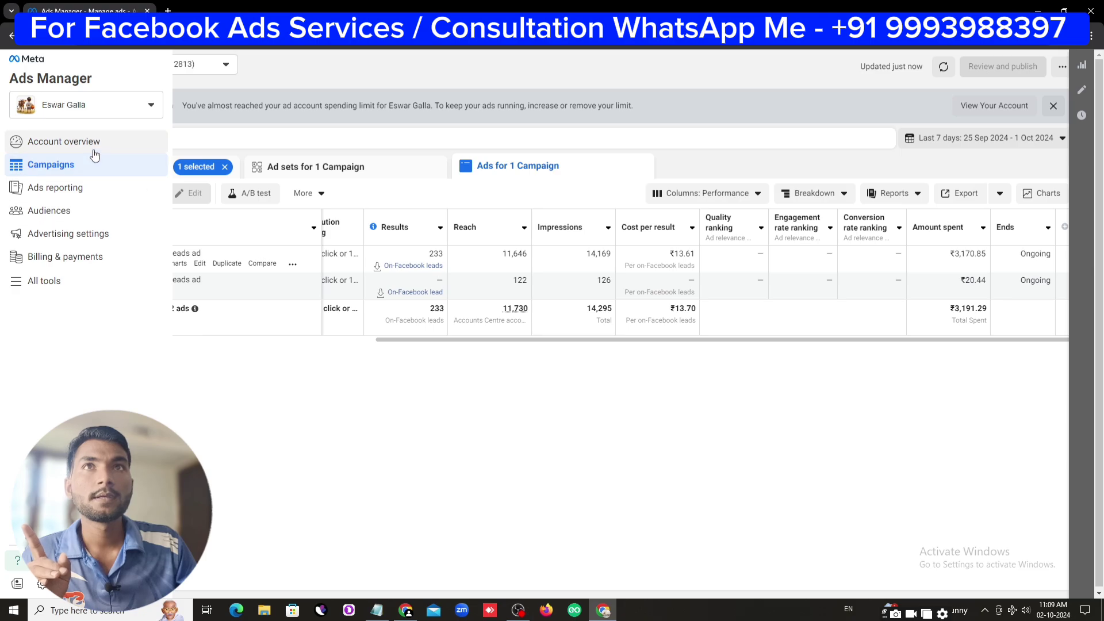
pyautogui.click(94, 146)
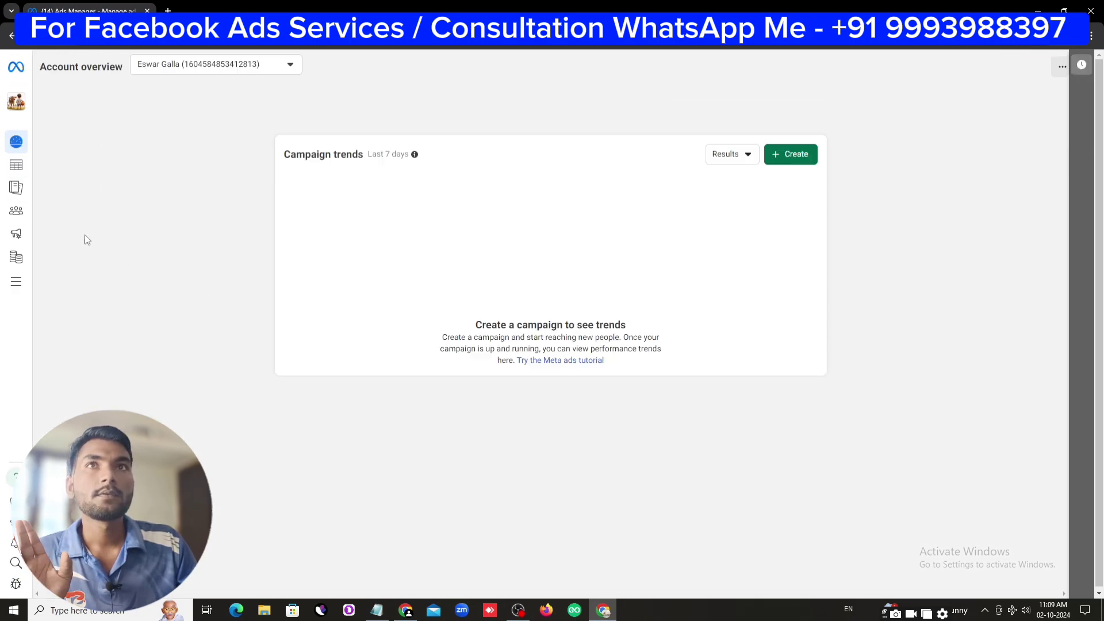
pyautogui.moveTo(36, 210)
pyautogui.click(75, 168)
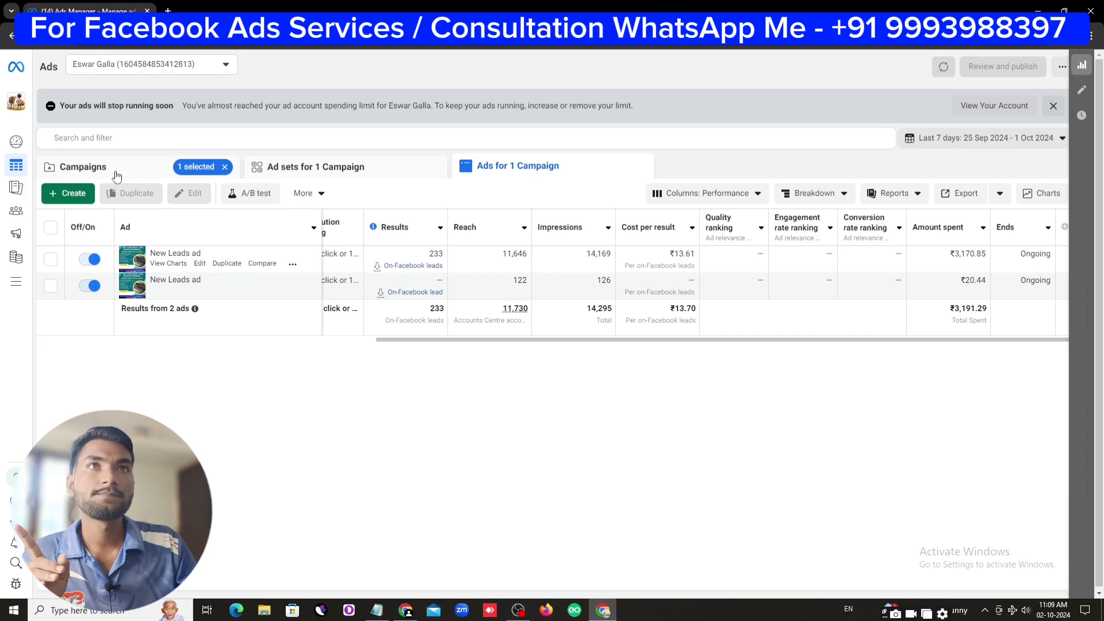
pyautogui.click(84, 167)
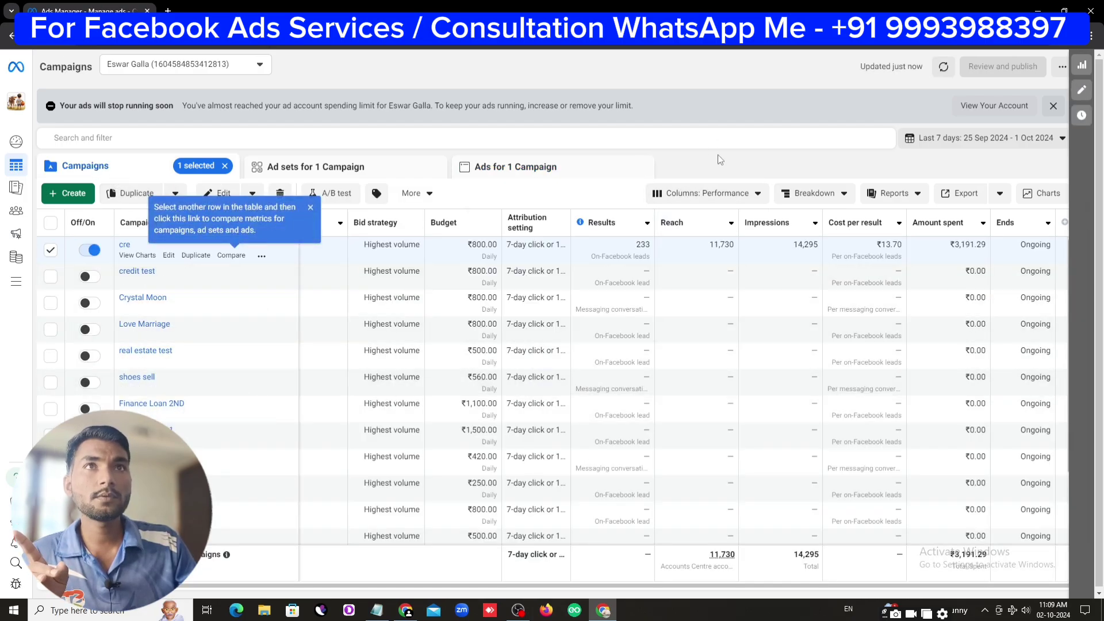
# Deselect the cre campaign and create a new Leads-objective campaign using manual leads setup
pyautogui.click(51, 250)
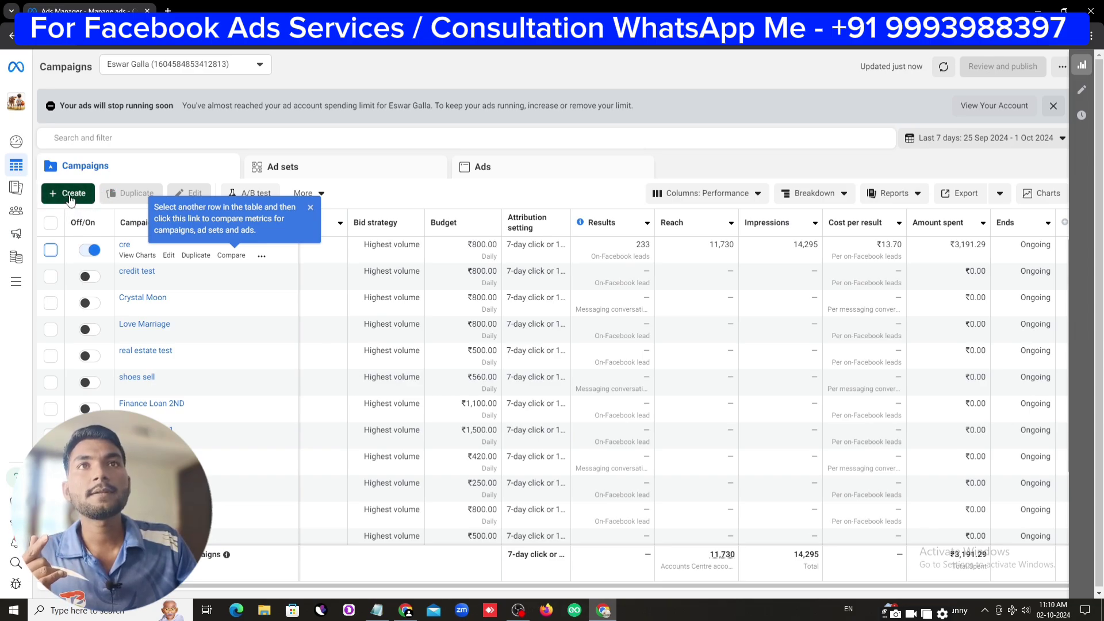
pyautogui.click(65, 196)
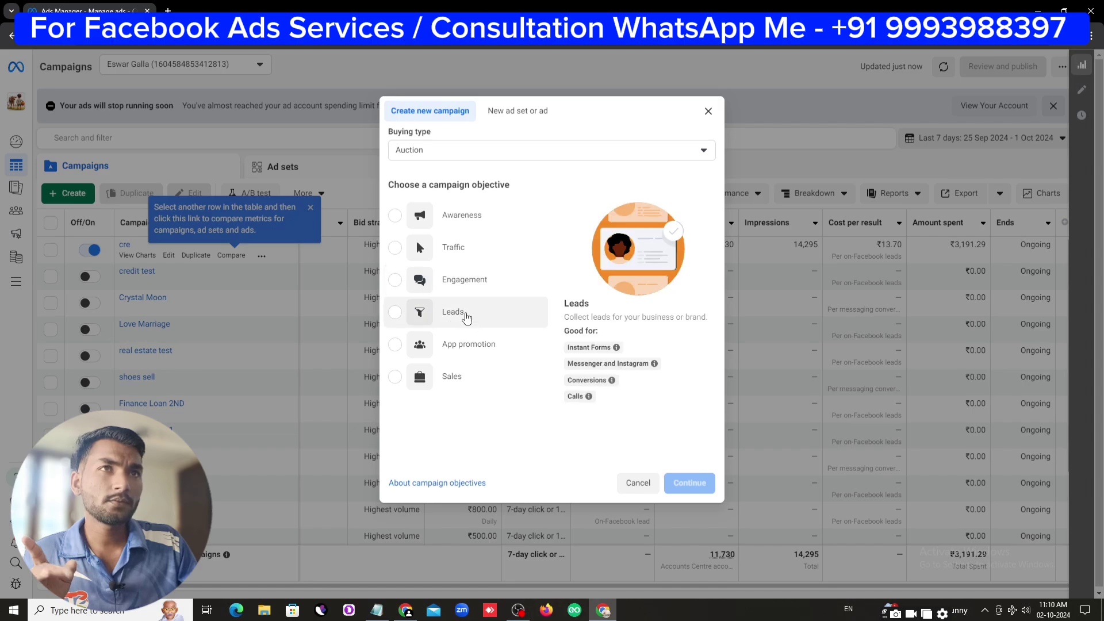
pyautogui.click(443, 319)
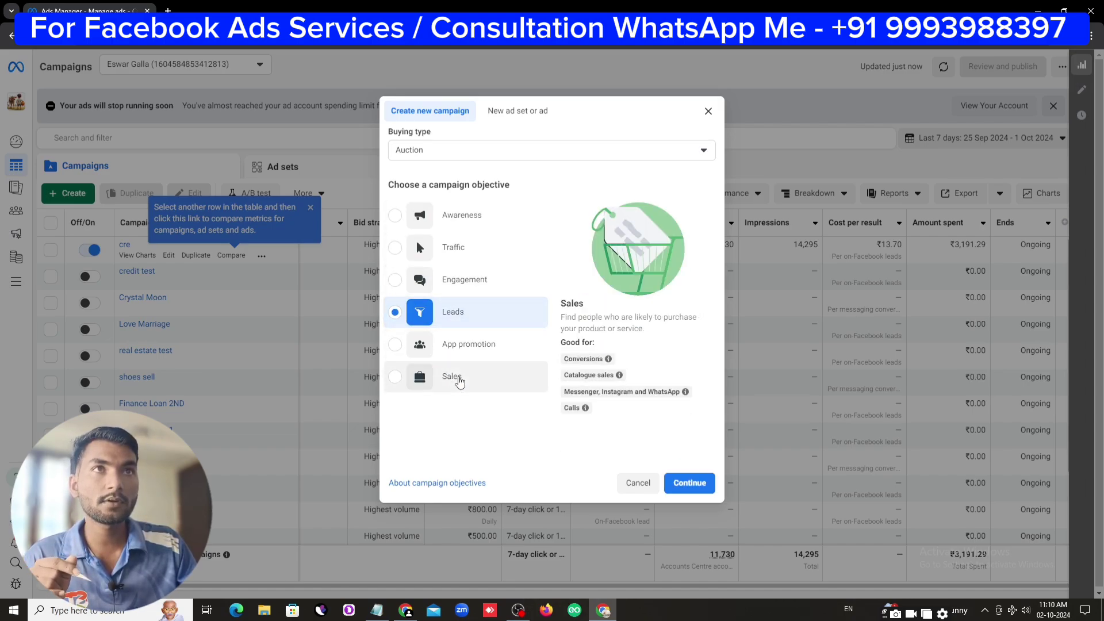
pyautogui.click(693, 485)
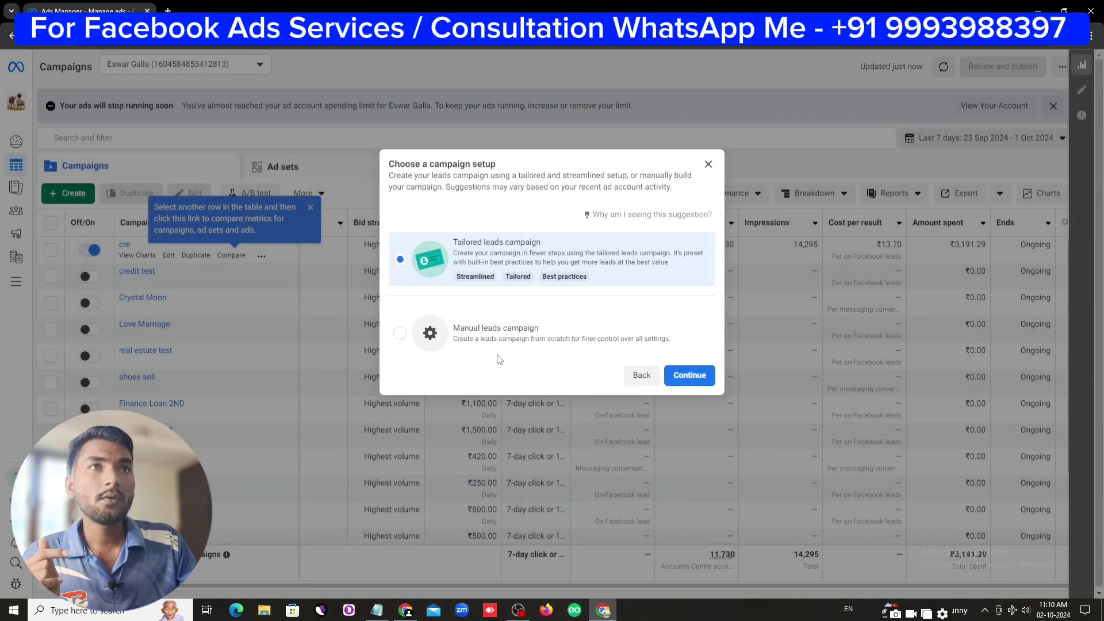
pyautogui.click(407, 338)
pyautogui.click(697, 376)
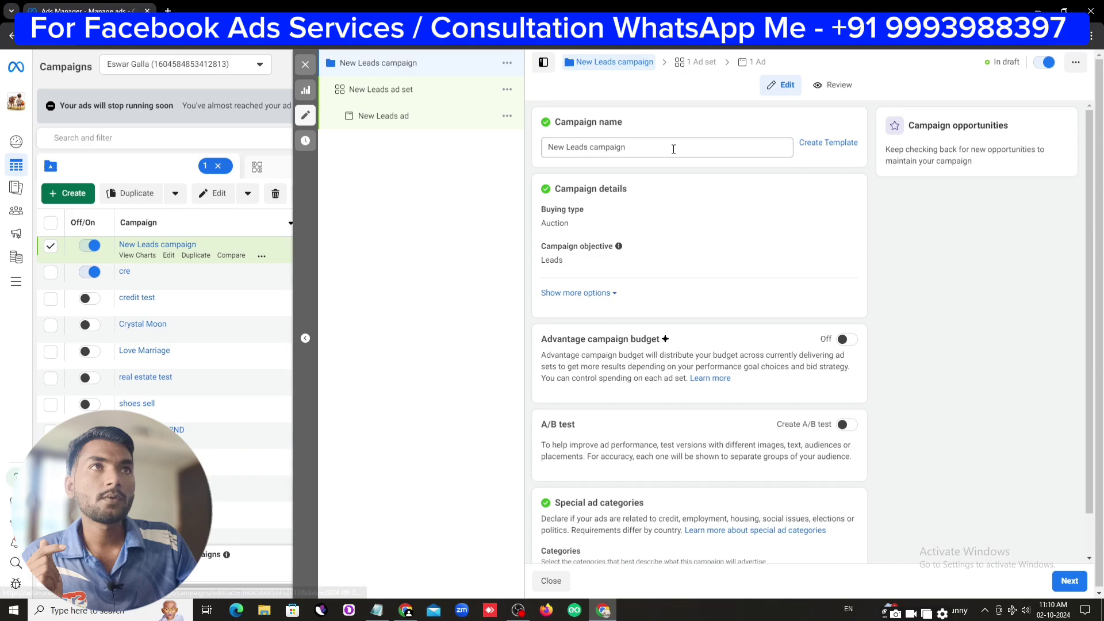
# Name the campaign 'credit card campaign', enable Advantage campaign budget, and set ₹8,000 daily
pyautogui.moveTo(673, 149); pyautogui.dragTo(532, 154)
pyautogui.write('cre')
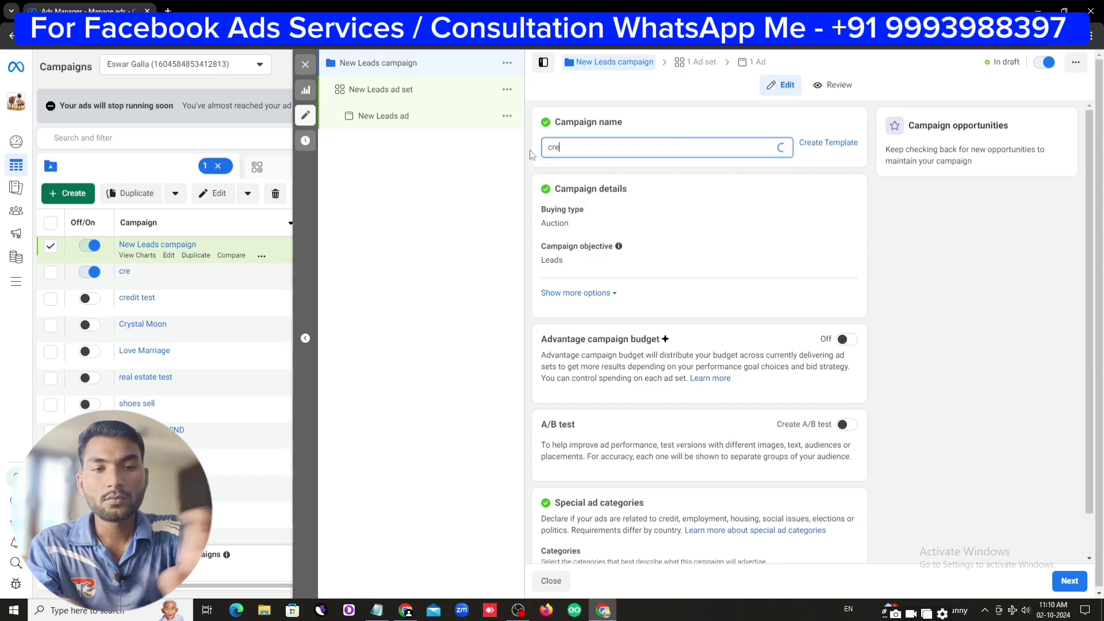
pyautogui.write('dit card')
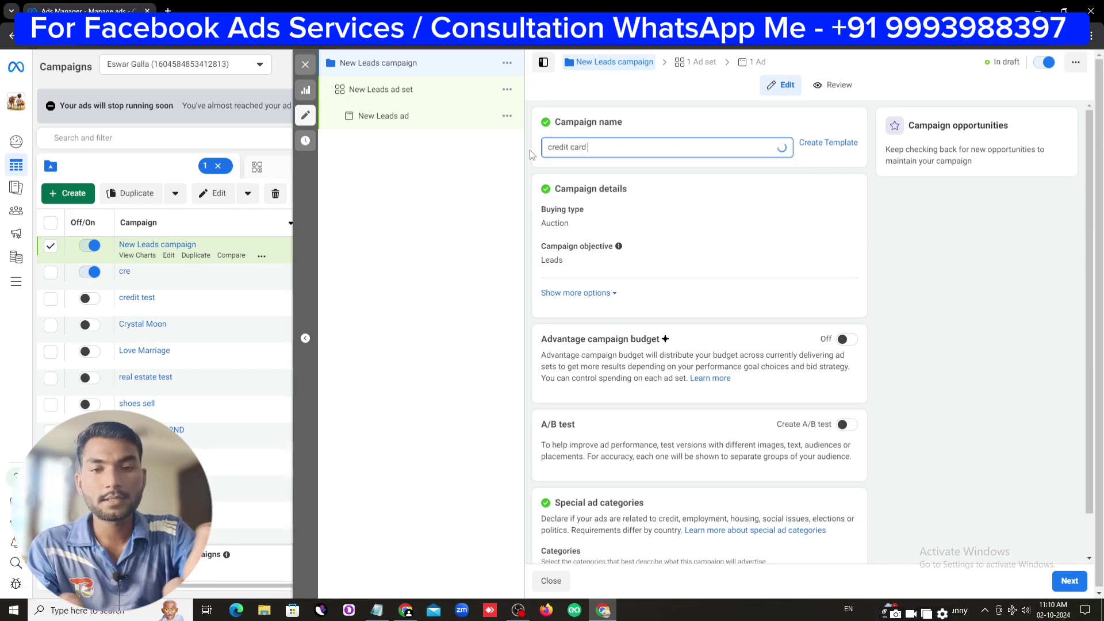
pyautogui.write(' campaign')
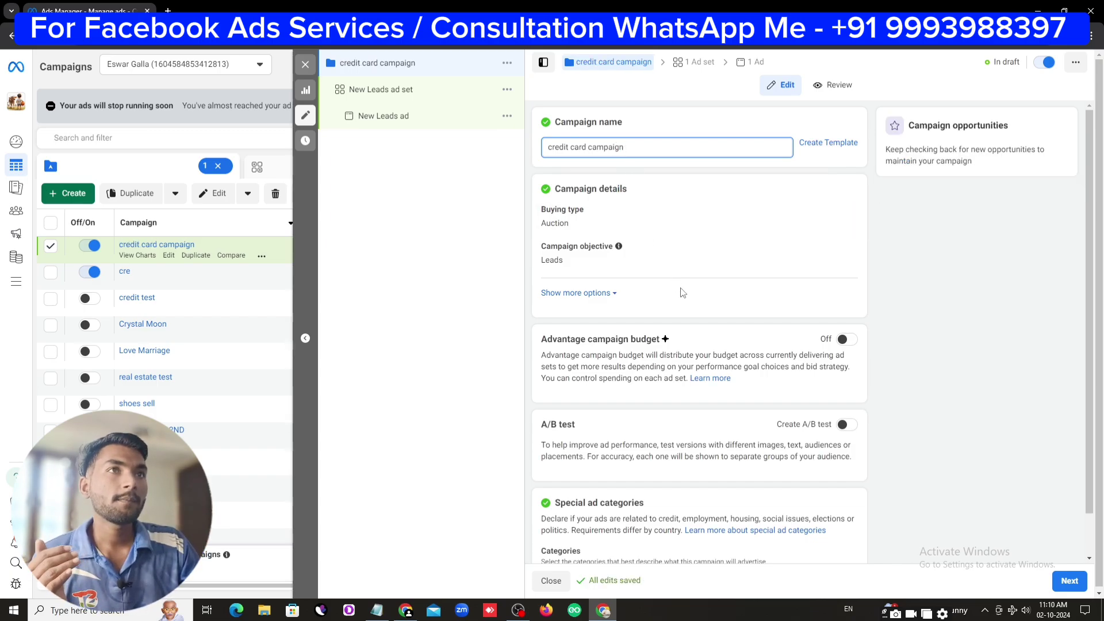
pyautogui.scroll(-1, 718, 336)
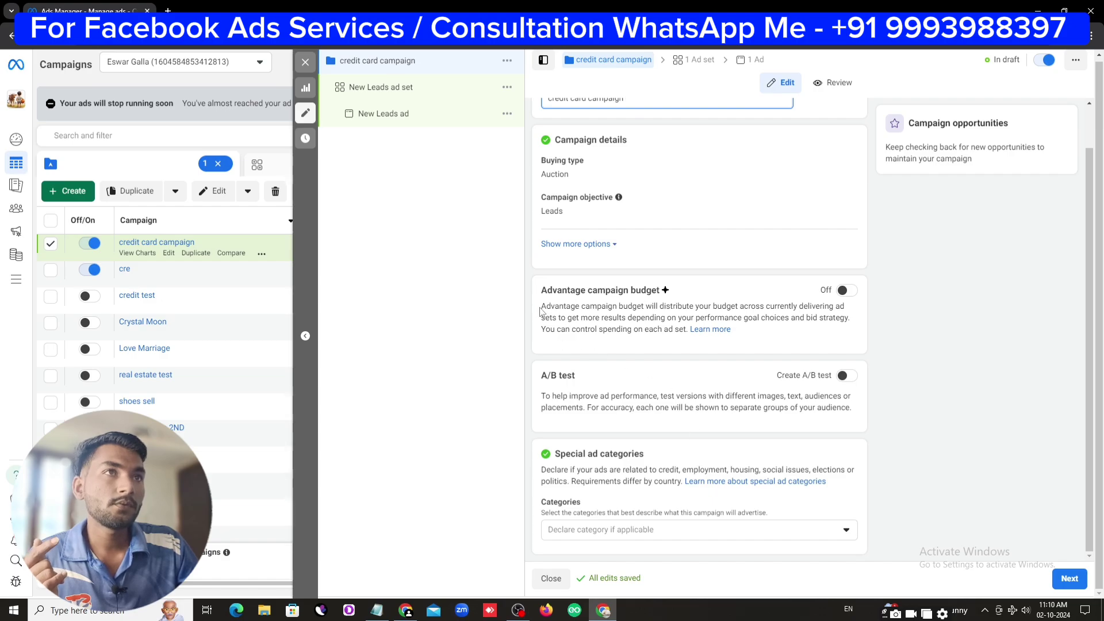
pyautogui.click(845, 291)
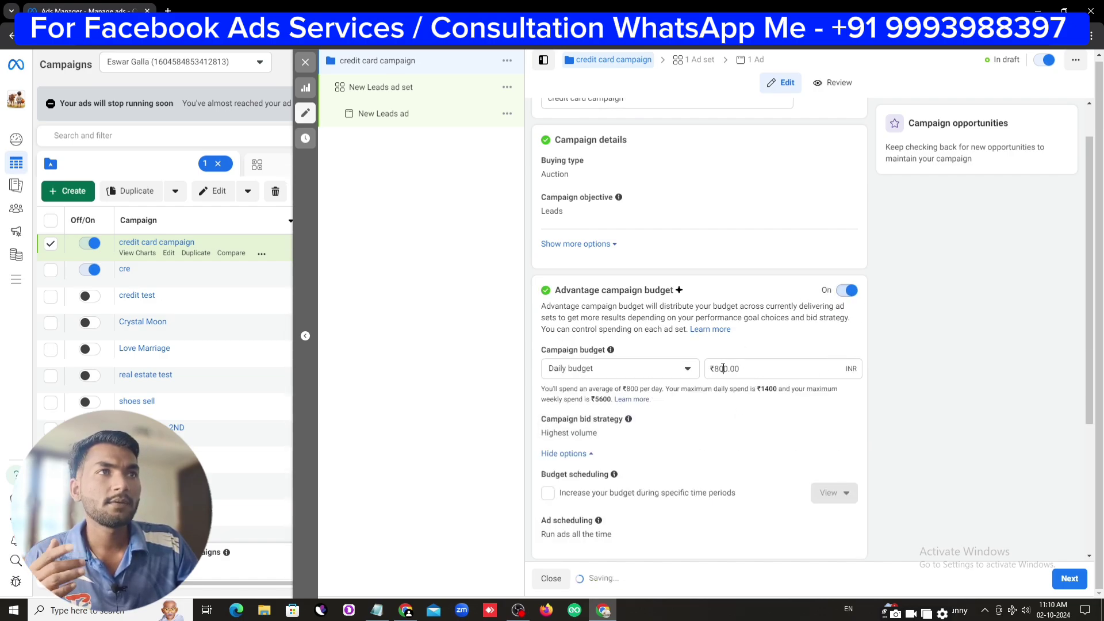
pyautogui.click(723, 368)
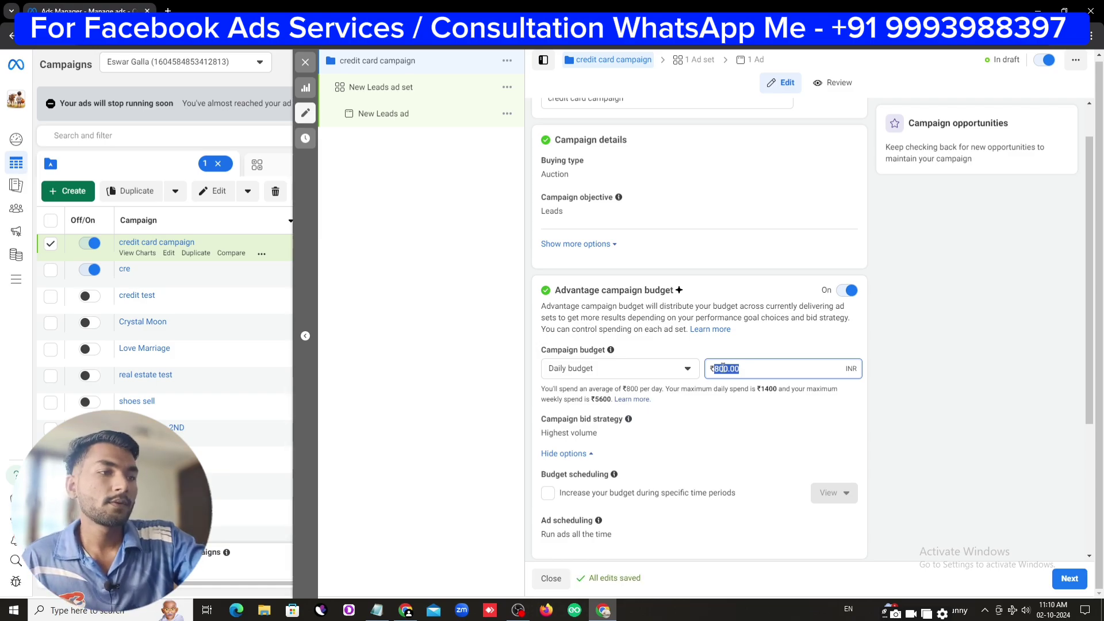
pyautogui.write('8')
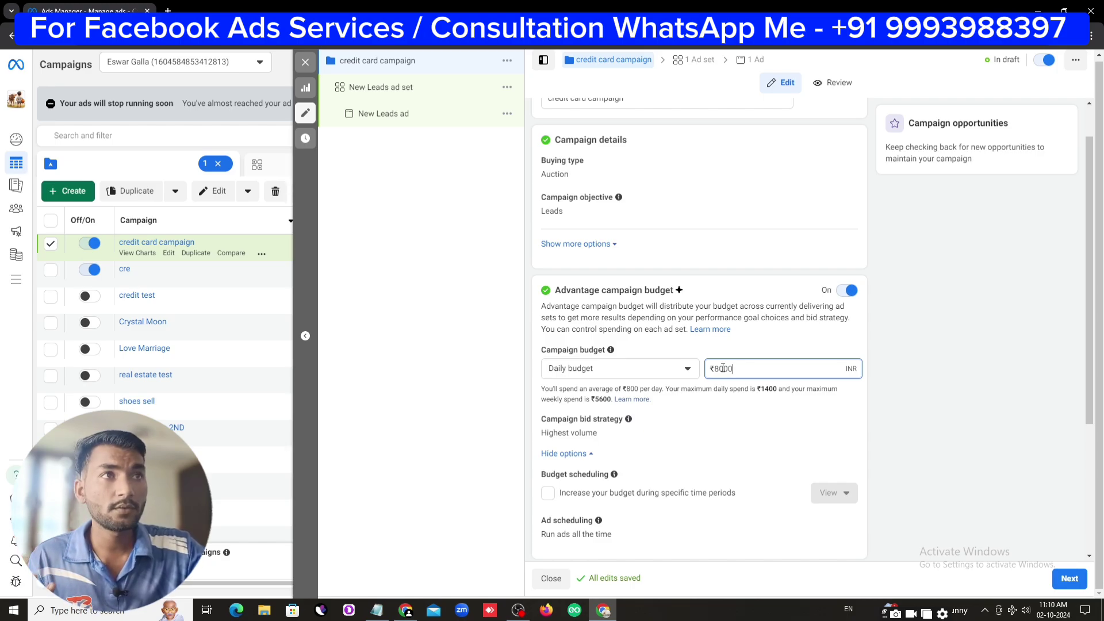
pyautogui.scroll(-3, 725, 380)
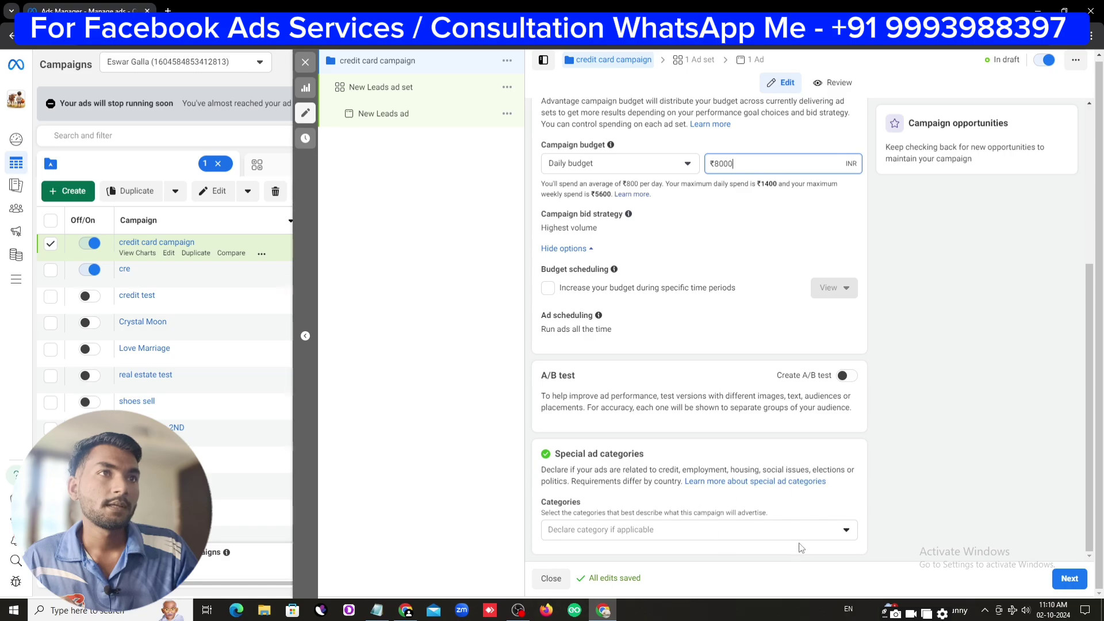
pyautogui.click(670, 509)
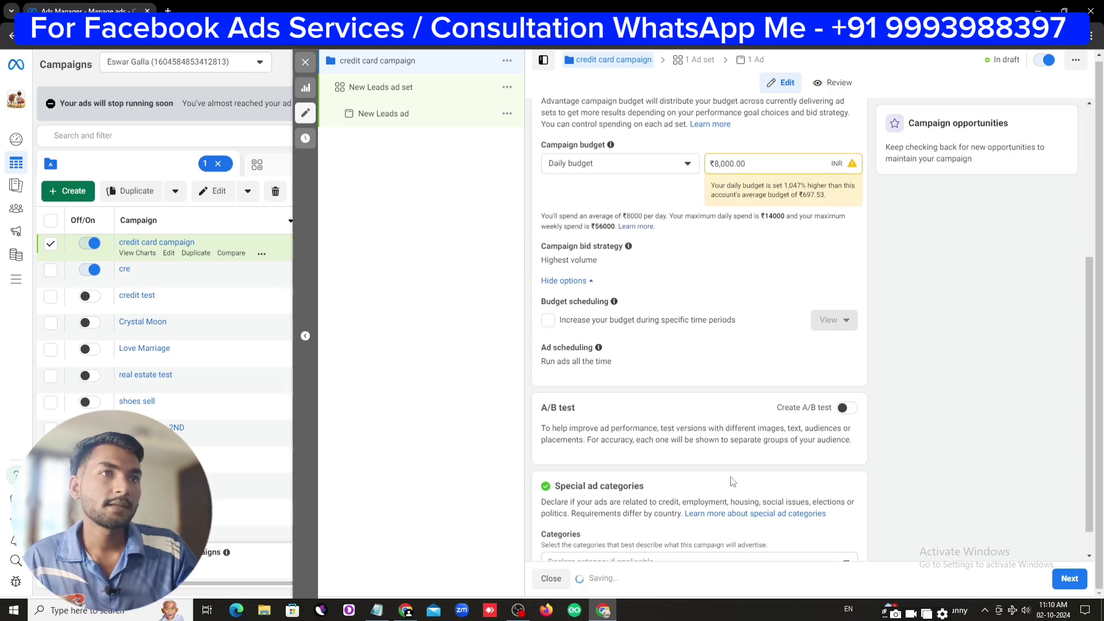
pyautogui.click(702, 532)
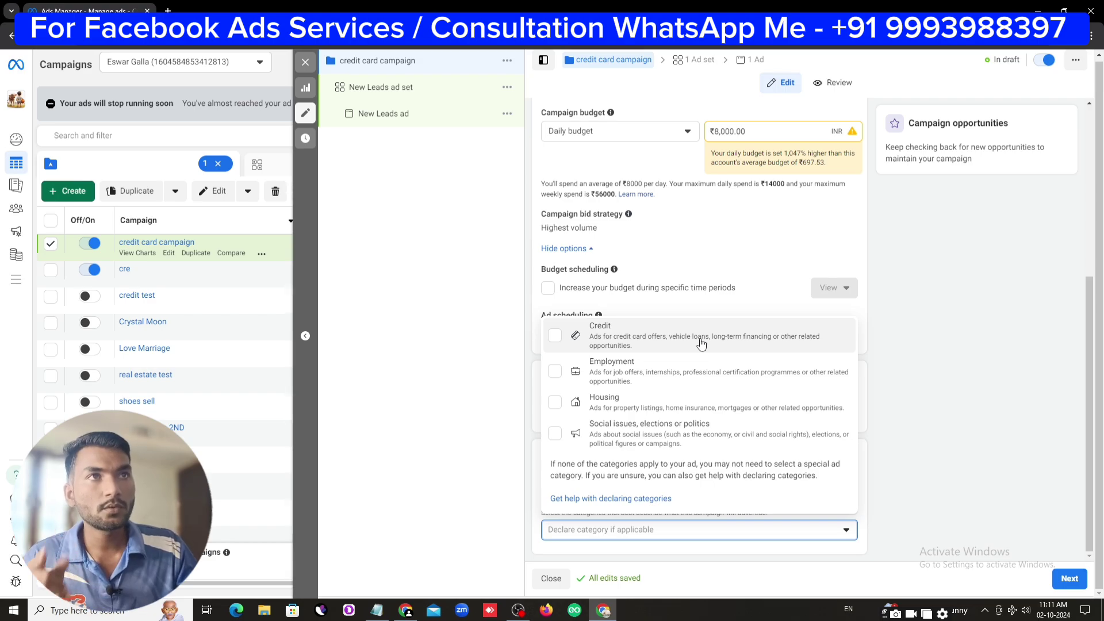
pyautogui.click(783, 252)
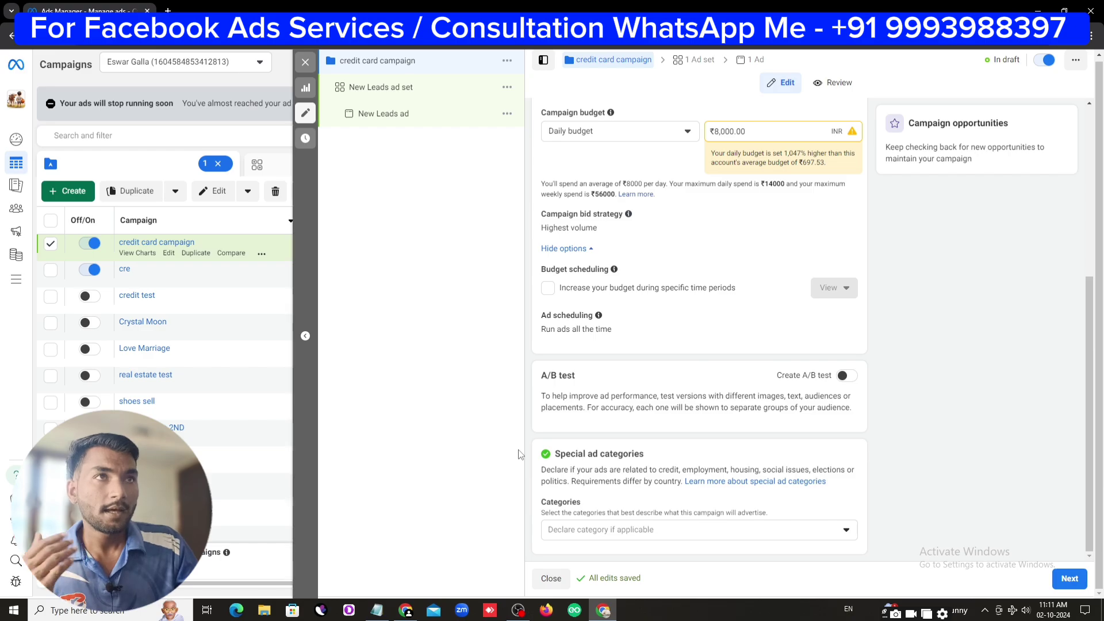
pyautogui.click(684, 525)
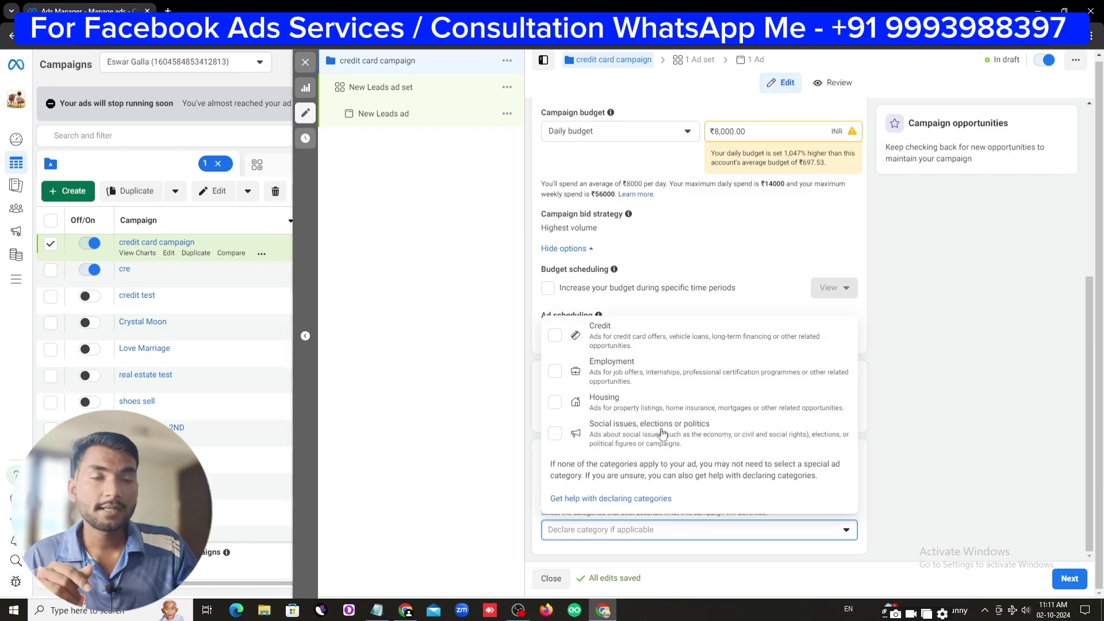
pyautogui.click(761, 273)
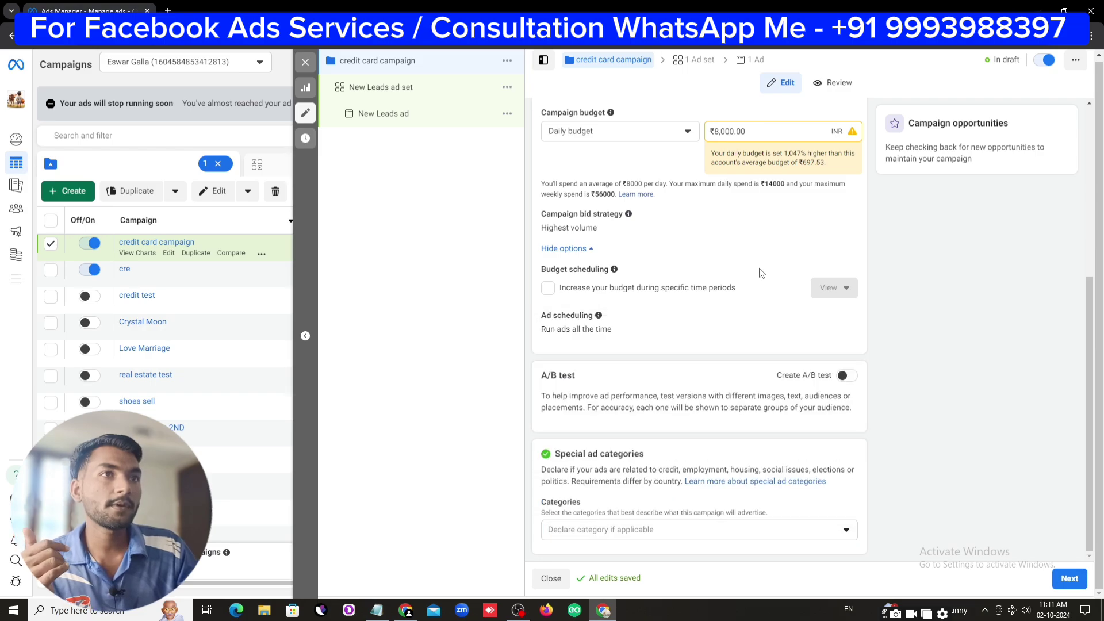
# Confirm the ₹8,000 daily budget and move on to the ad set settings
pyautogui.click(1068, 582)
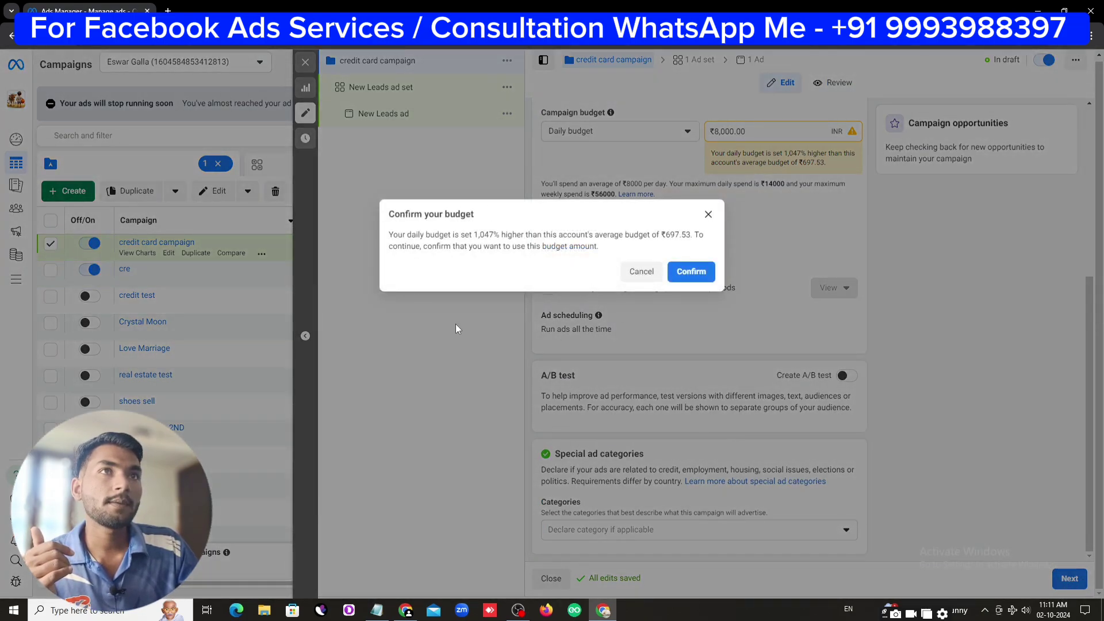
pyautogui.click(692, 278)
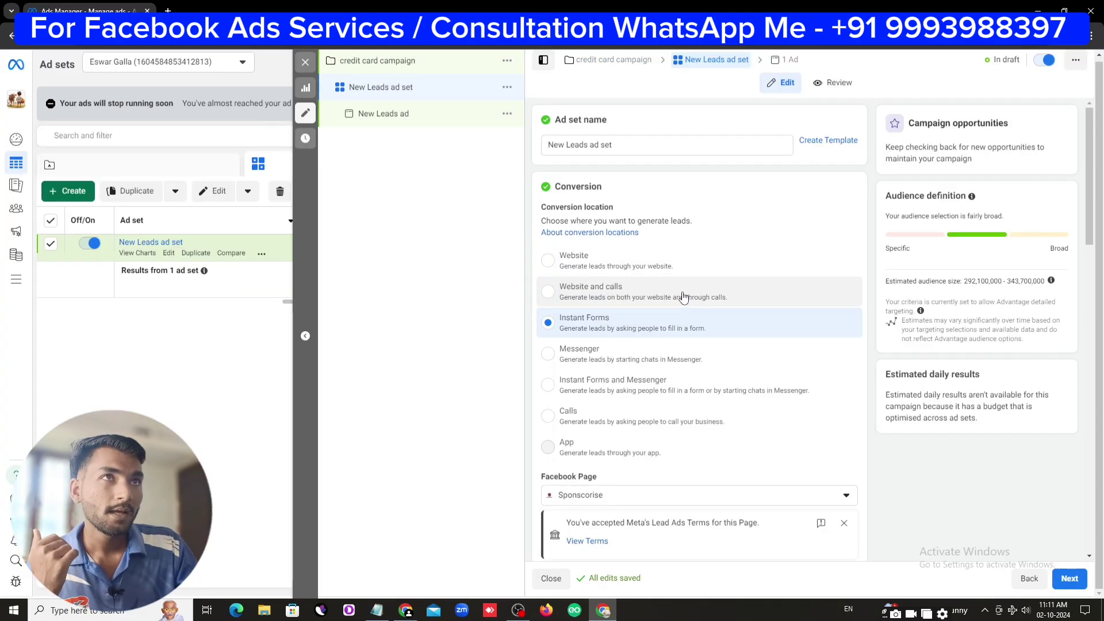
pyautogui.scroll(-5, 683, 297)
pyautogui.scroll(5, 661, 276)
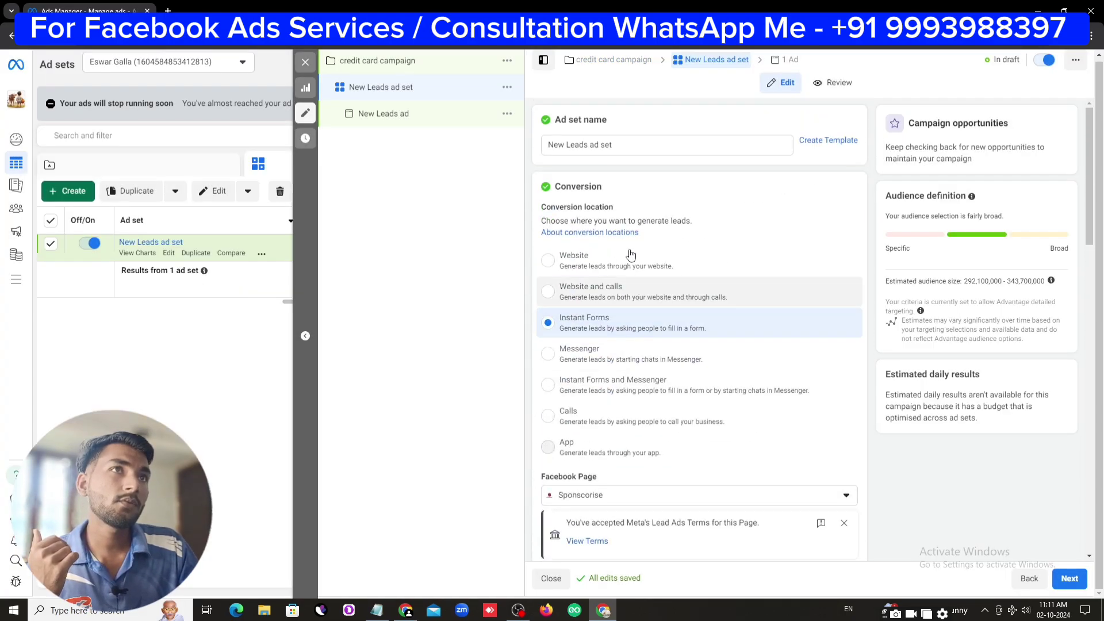
# Copy the 'FIRST AD SET WITHOUT TARGETING' line from the Notepad notes
pyautogui.moveTo(608, 145); pyautogui.dragTo(518, 152)
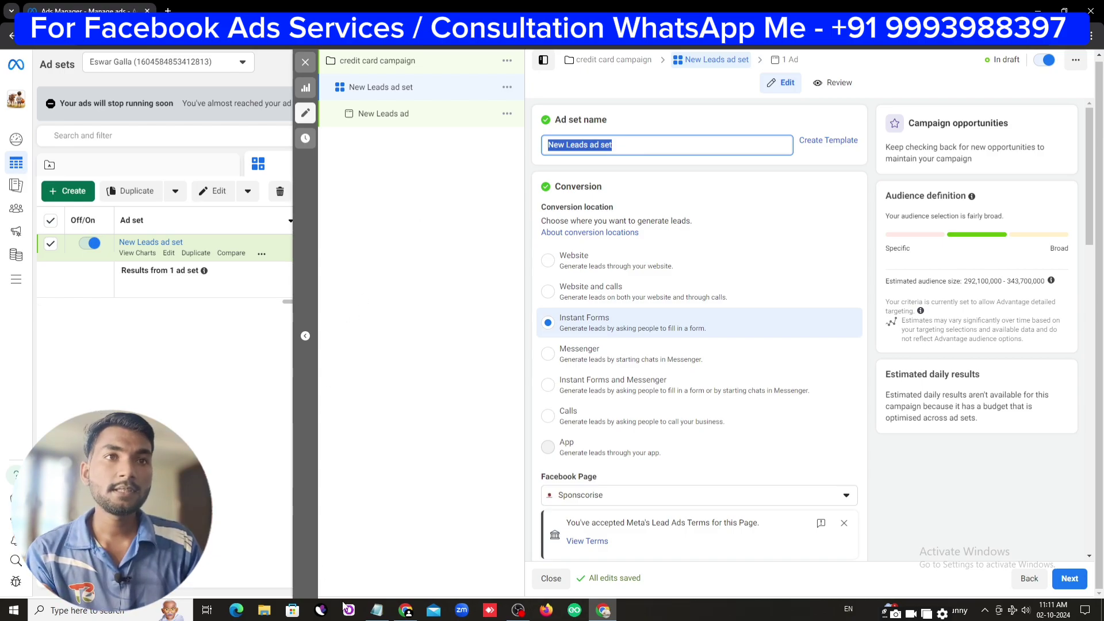
pyautogui.click(377, 609)
pyautogui.scroll(10, 512, 405)
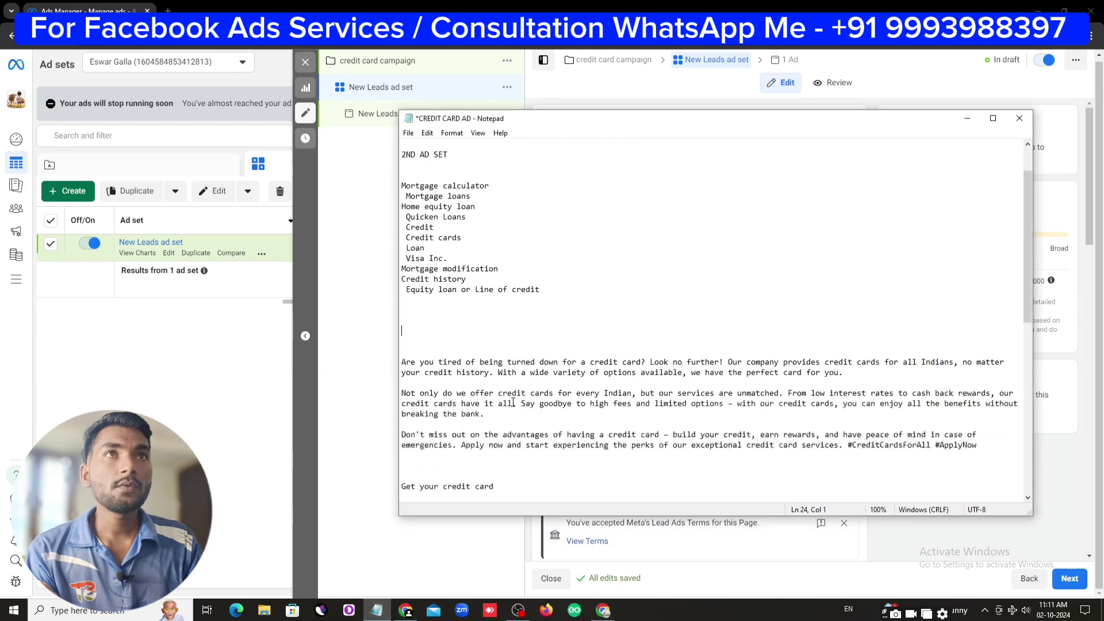
pyautogui.scroll(2, 513, 403)
pyautogui.moveTo(546, 185); pyautogui.dragTo(401, 184)
pyautogui.rightClick(452, 183)
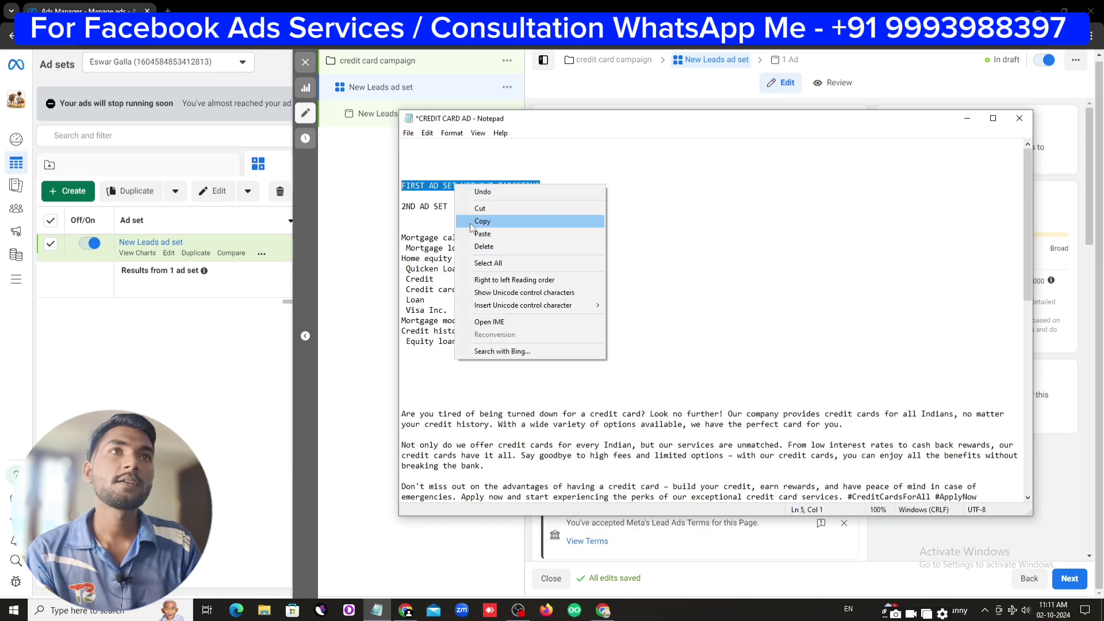
pyautogui.click(483, 220)
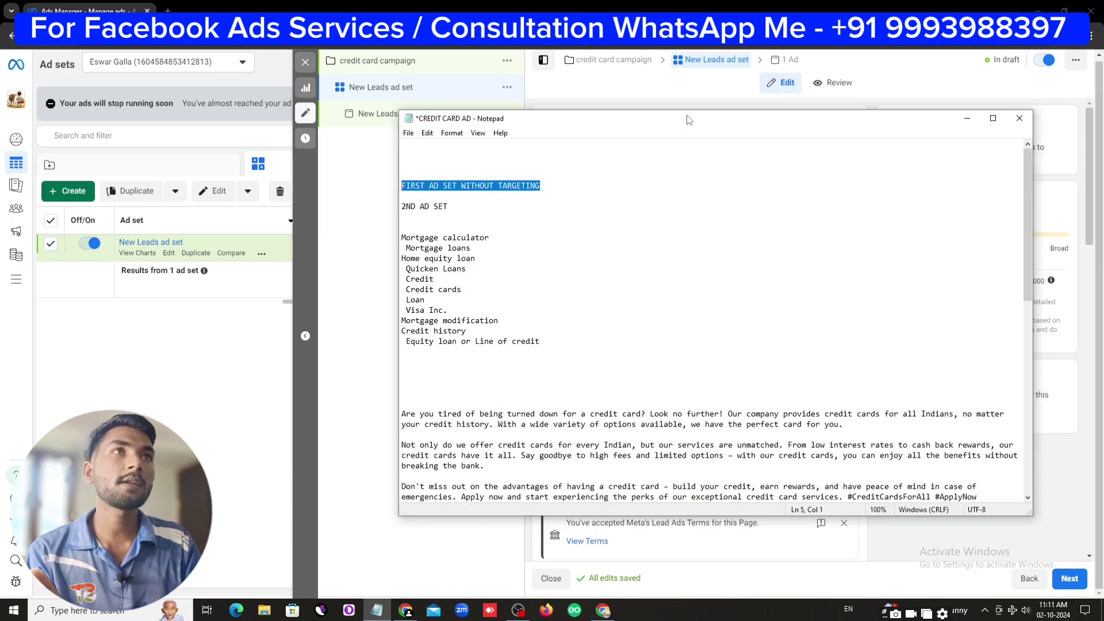
# Paste it as the ad set name and trim it to 'WITHOUT TARGETING'
pyautogui.moveTo(687, 113); pyautogui.dragTo(687, 443)
pyautogui.click(601, 145)
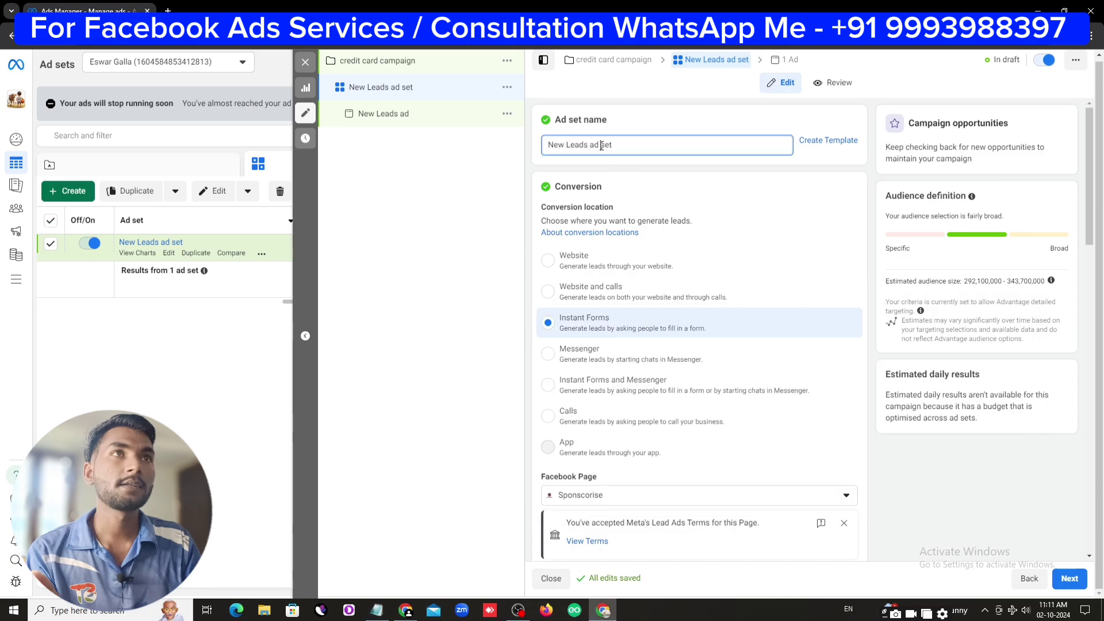
pyautogui.tripleClick(601, 145)
pyautogui.rightClick(601, 145)
pyautogui.click(650, 216)
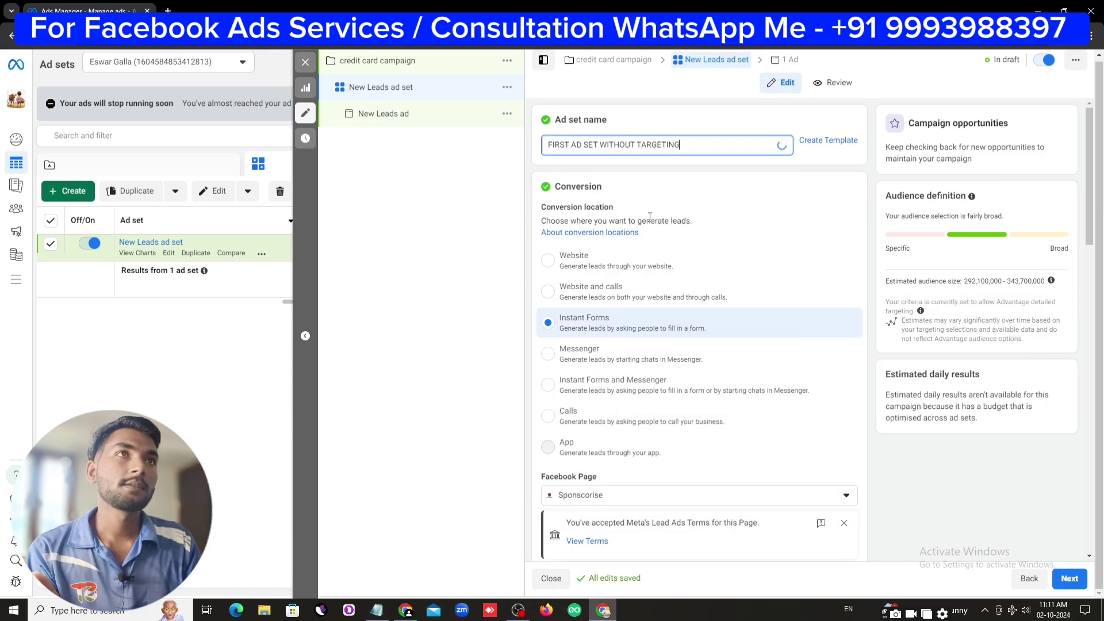
pyautogui.click(600, 145)
pyautogui.press('BackSpace')
pyautogui.press('BackSpace')
pyautogui.press('BackSpace')
pyautogui.press('BackSpace')
pyautogui.press('BackSpace')
pyautogui.press('BackSpace')
pyautogui.press('BackSpace')
pyautogui.press('BackSpace')
pyautogui.press('BackSpace')
pyautogui.press('BackSpace')
pyautogui.press('BackSpace')
pyautogui.press('BackSpace')
pyautogui.press('BackSpace')
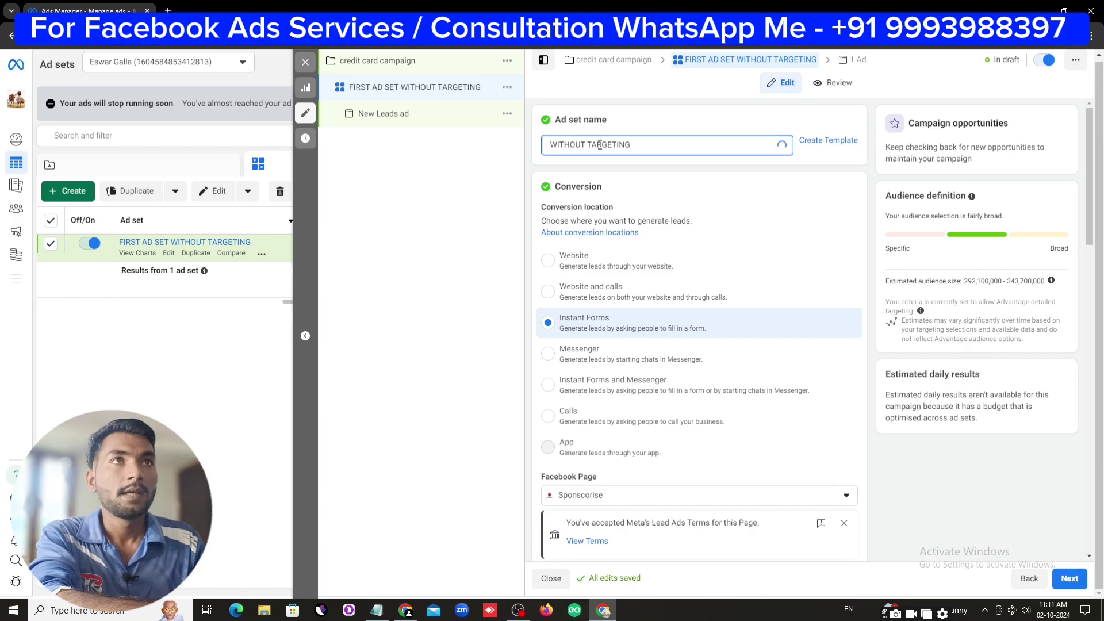
# Check the second ad set's interest keywords in the notes, then return to the ad set form
pyautogui.click(377, 610)
pyautogui.scroll(-3, 496, 457)
pyautogui.scroll(1, 496, 457)
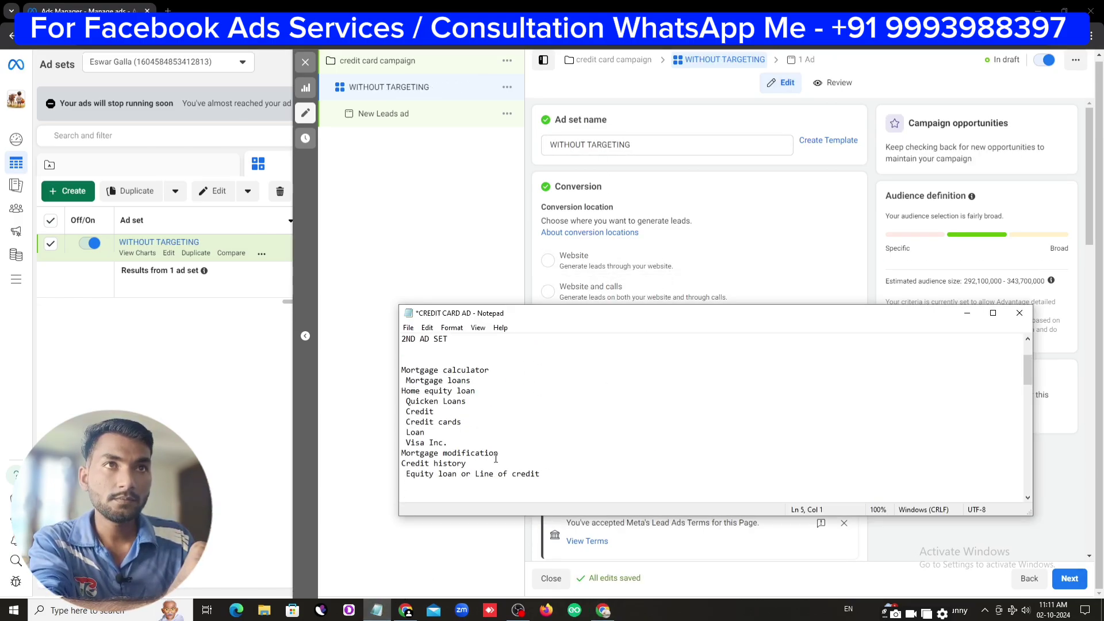
pyautogui.moveTo(456, 361); pyautogui.dragTo(540, 463)
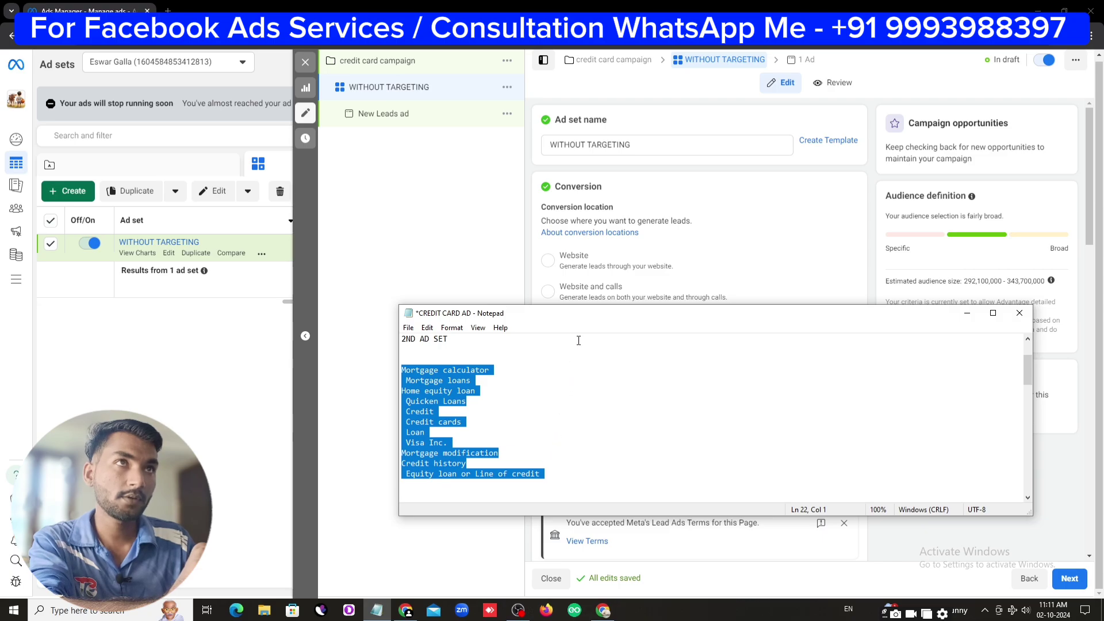
pyautogui.click(581, 362)
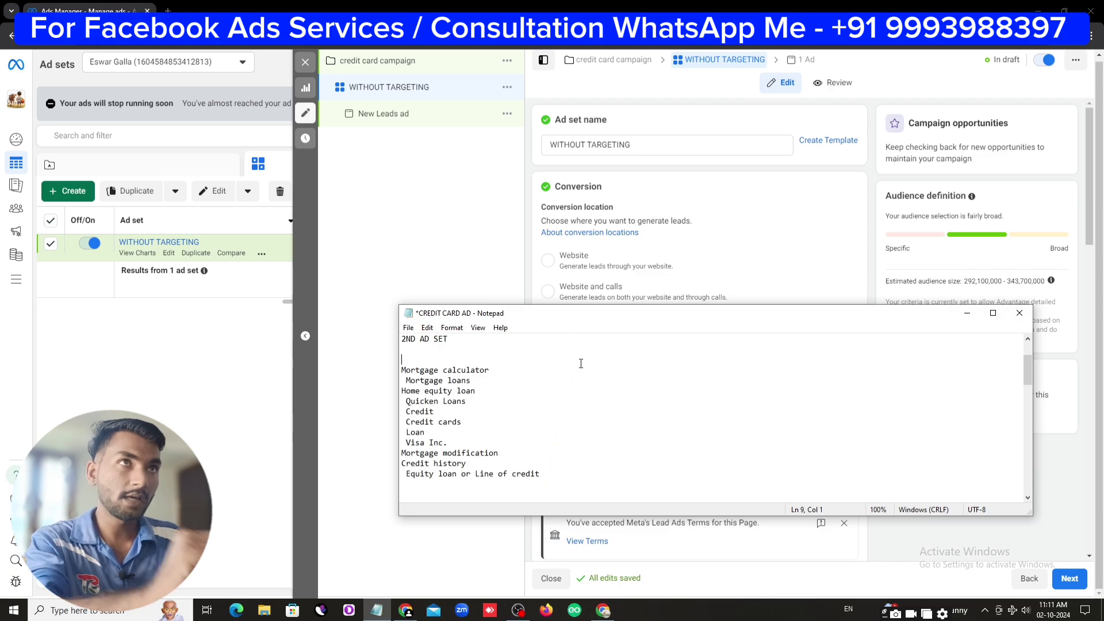
pyautogui.click(965, 315)
pyautogui.scroll(-2, 762, 285)
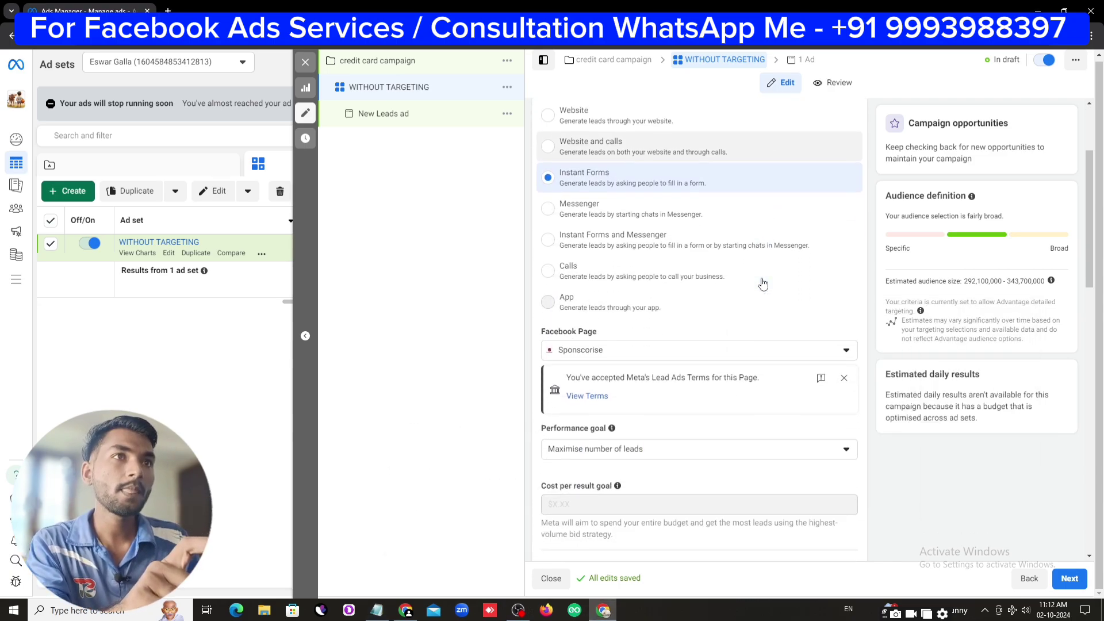
pyautogui.scroll(-2, 764, 284)
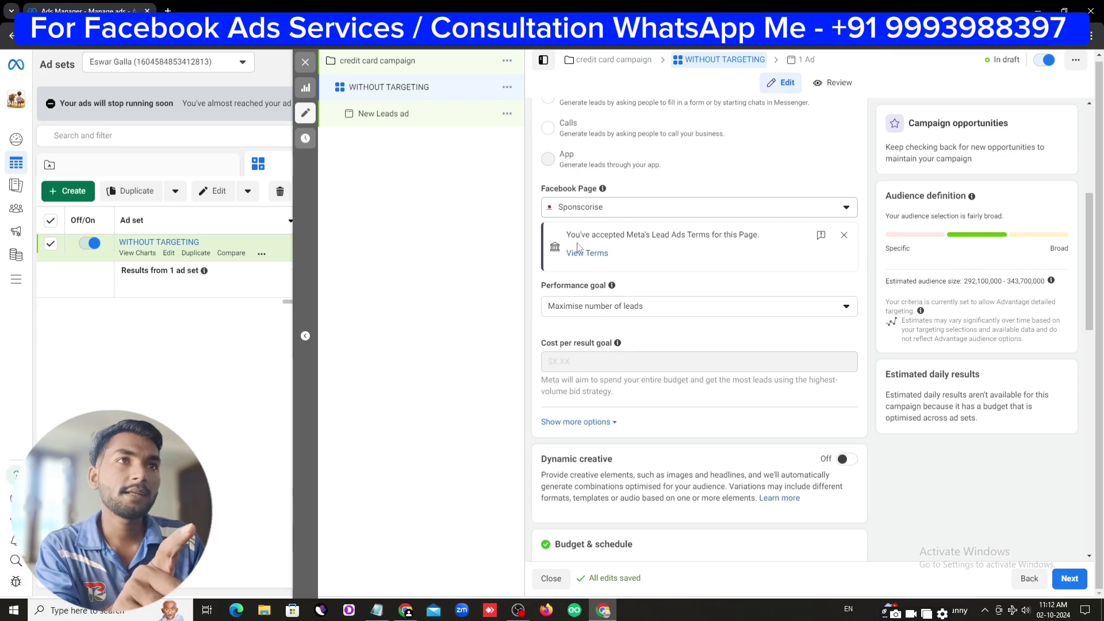
pyautogui.scroll(-6, 676, 336)
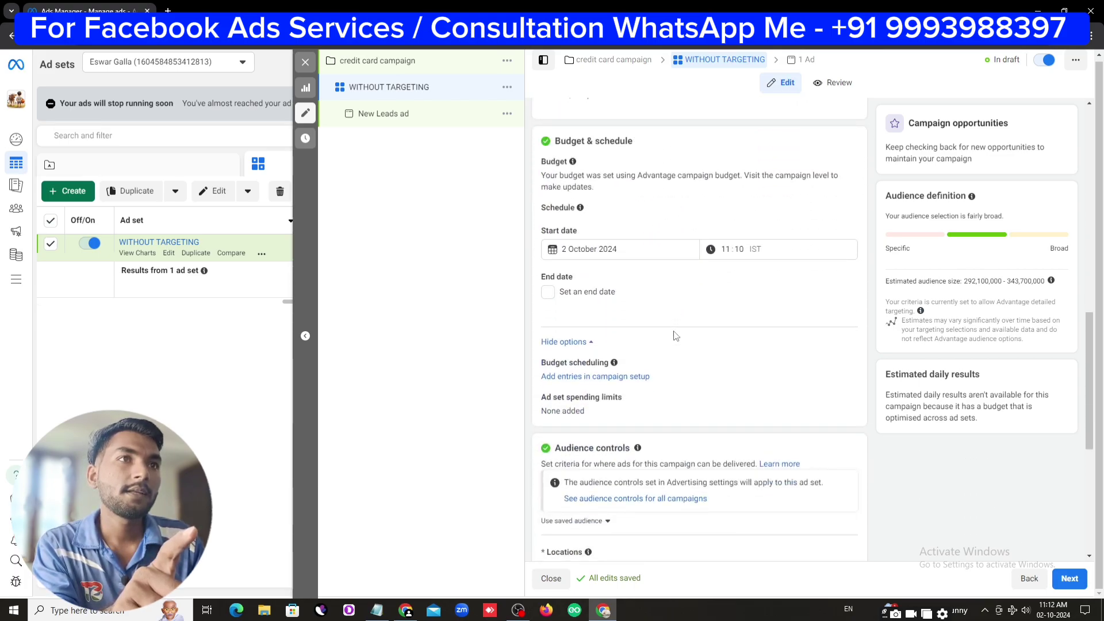
# Replace India with United States in the ad set's target locations
pyautogui.scroll(2, 676, 336)
pyautogui.scroll(-6, 676, 336)
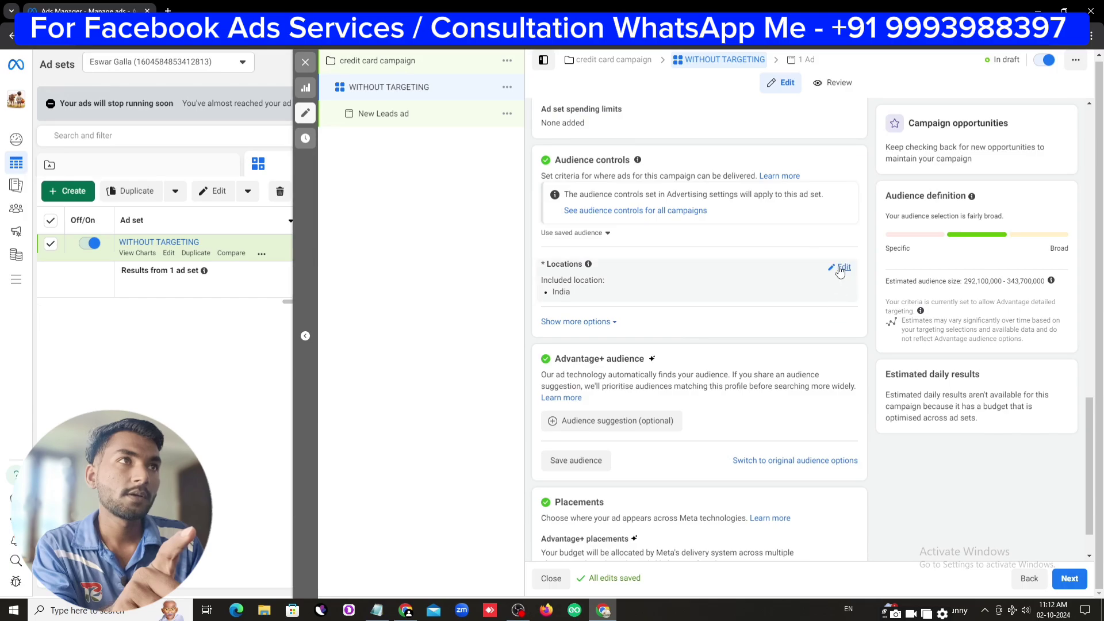
pyautogui.click(840, 271)
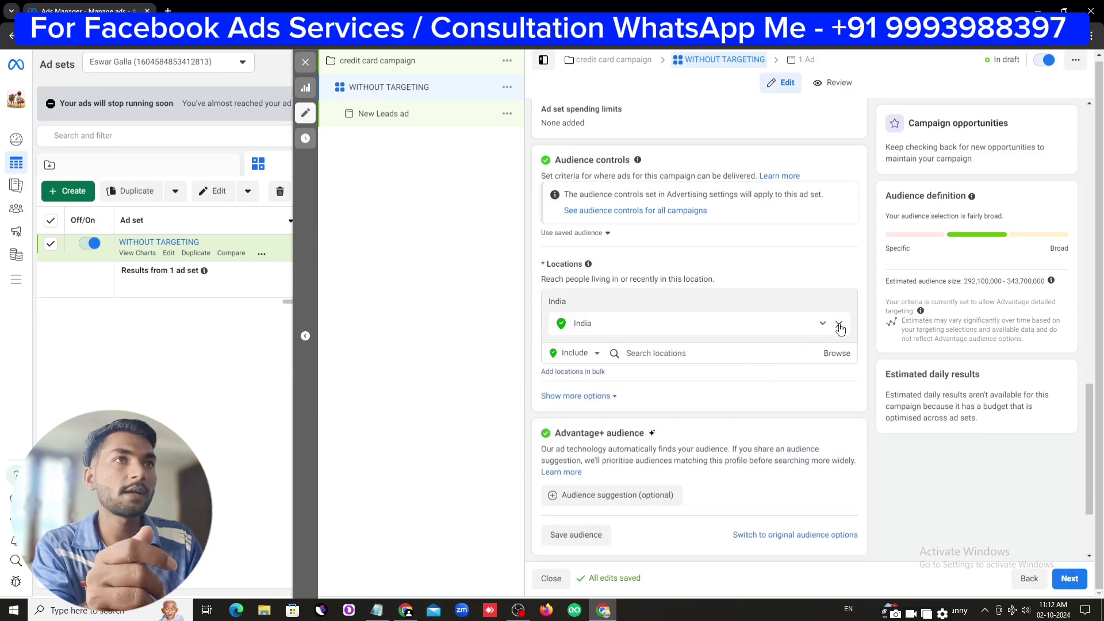
pyautogui.click(841, 323)
pyautogui.click(666, 333)
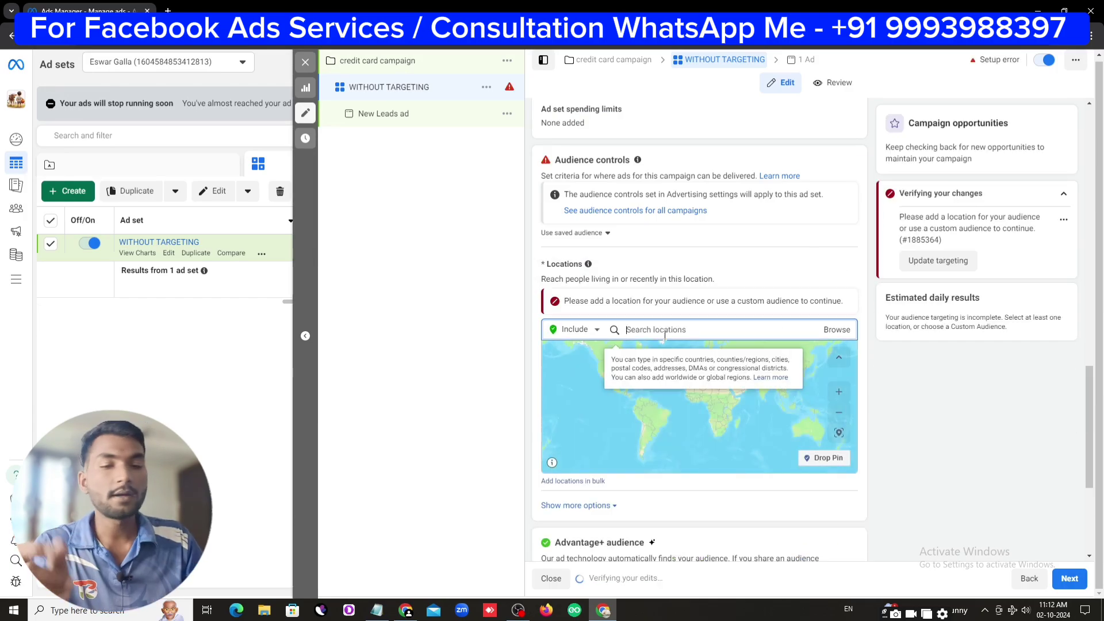
pyautogui.write('united state')
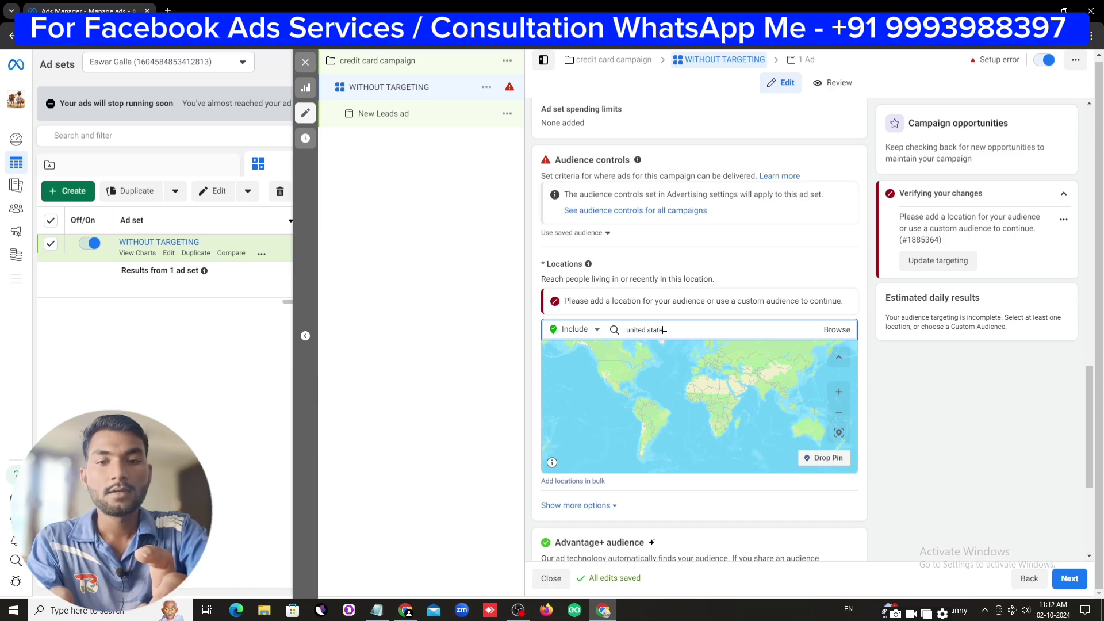
pyautogui.write('s')
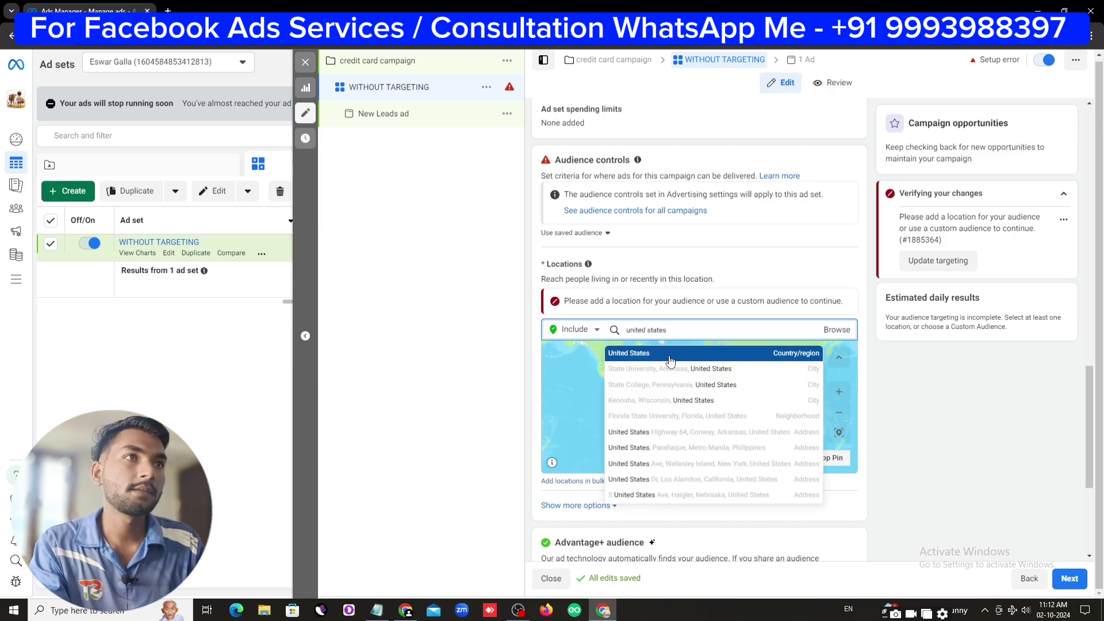
pyautogui.click(670, 360)
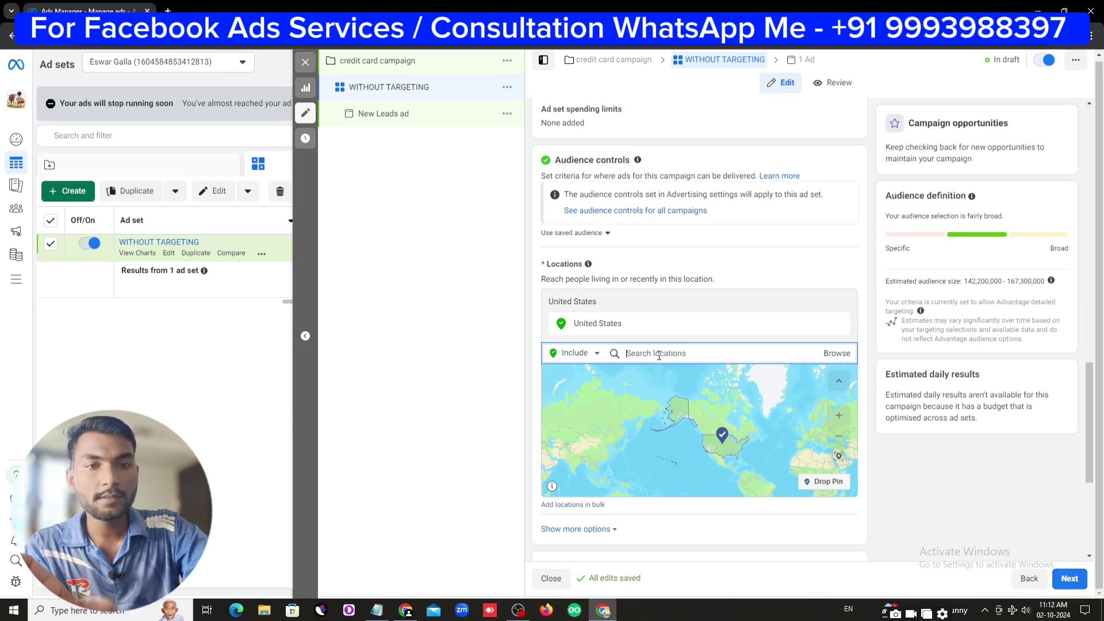
# Try London, California with a 35 km radius, then revert to United States
pyautogui.click(659, 356)
pyautogui.write('london')
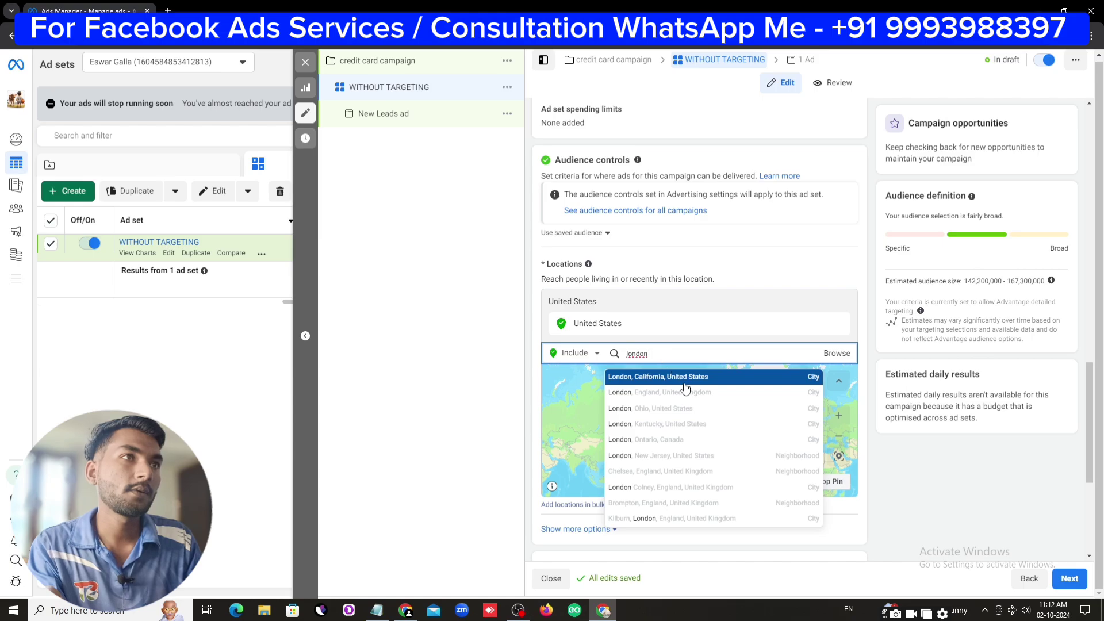
pyautogui.click(683, 384)
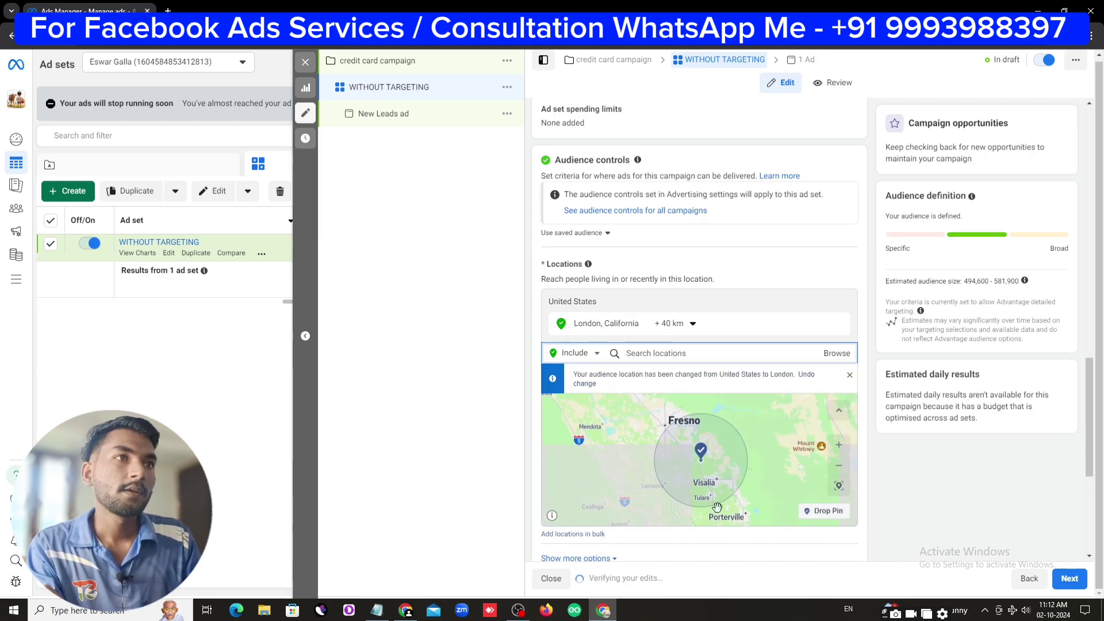
pyautogui.click(670, 324)
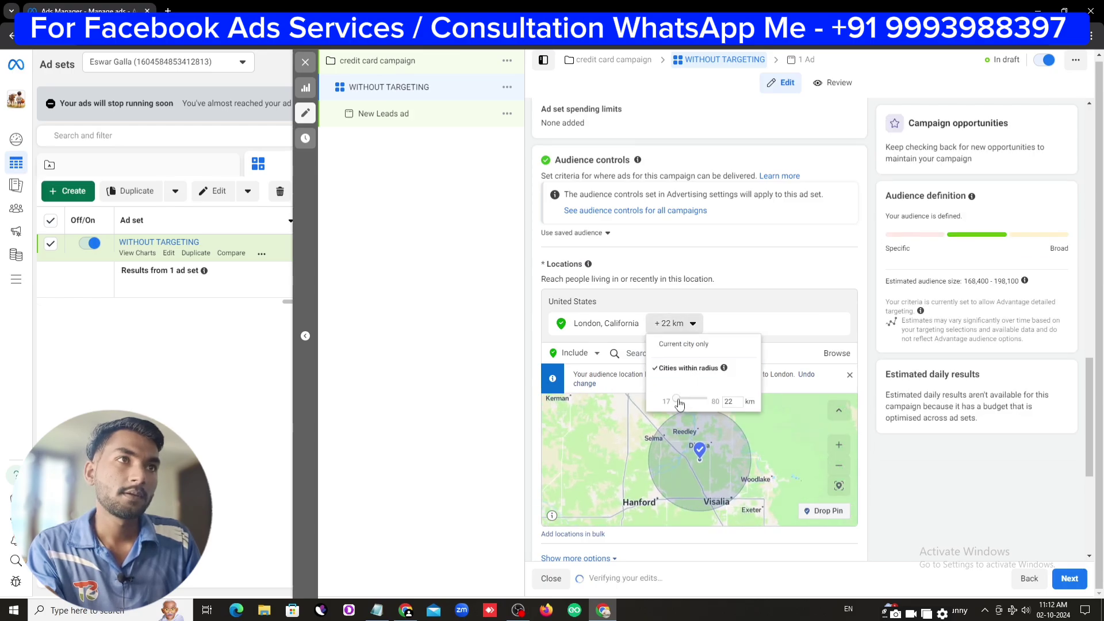
pyautogui.moveTo(677, 399); pyautogui.dragTo(685, 399)
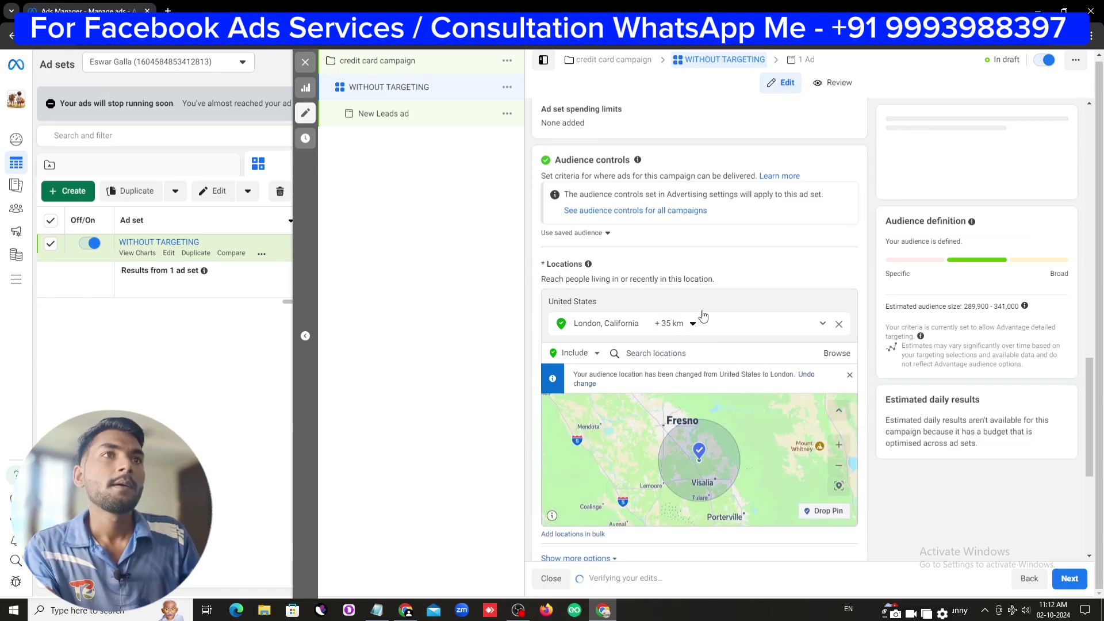
pyautogui.click(840, 324)
pyautogui.click(681, 332)
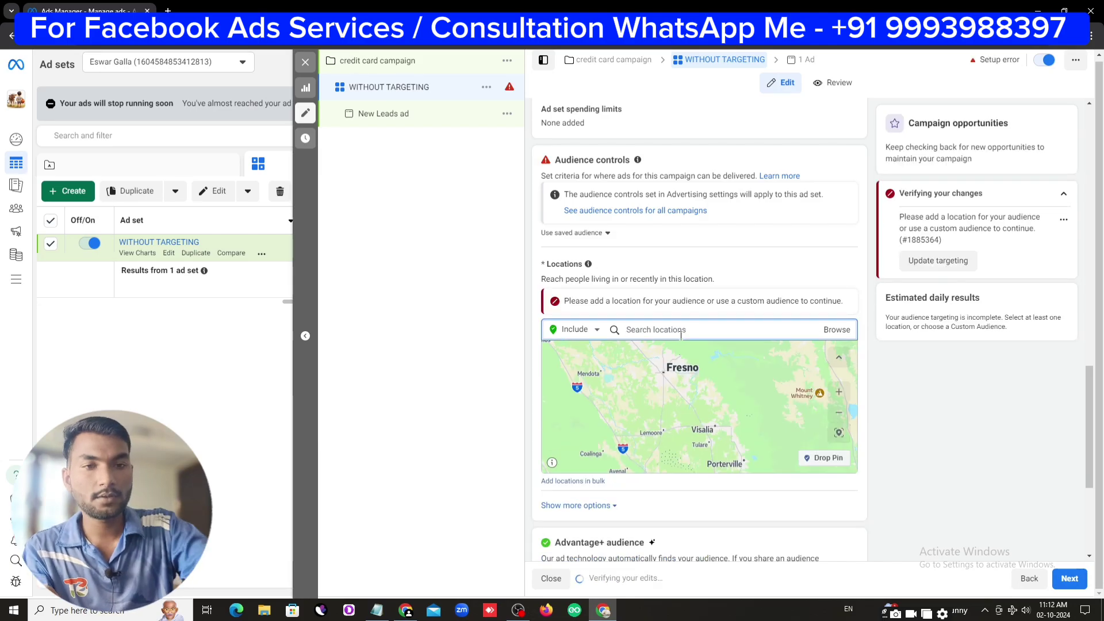
pyautogui.write('united')
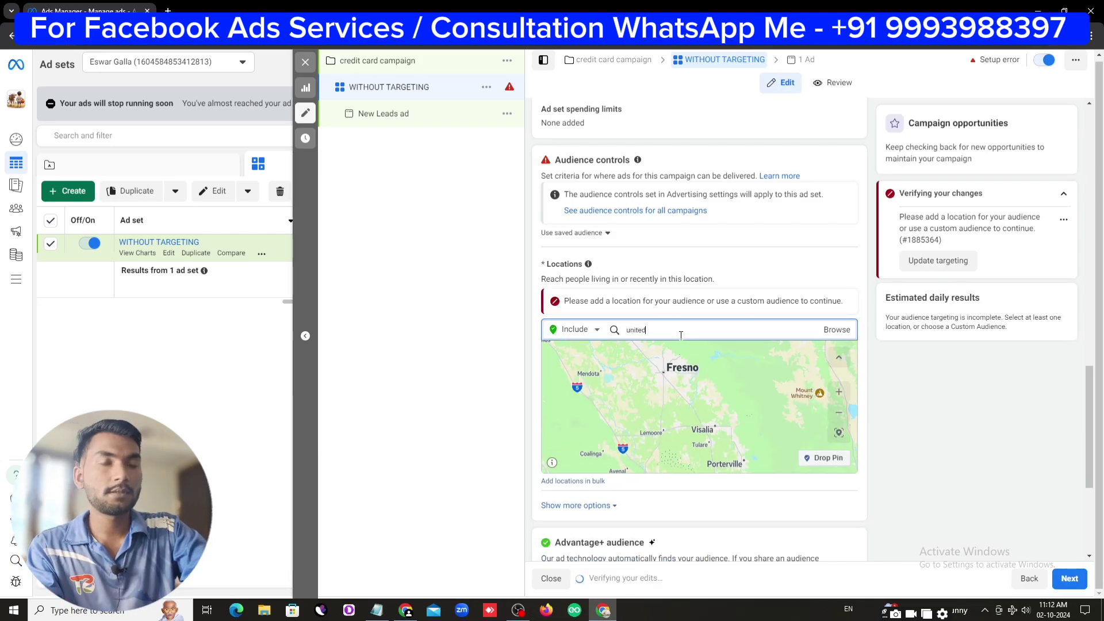
pyautogui.write(' states')
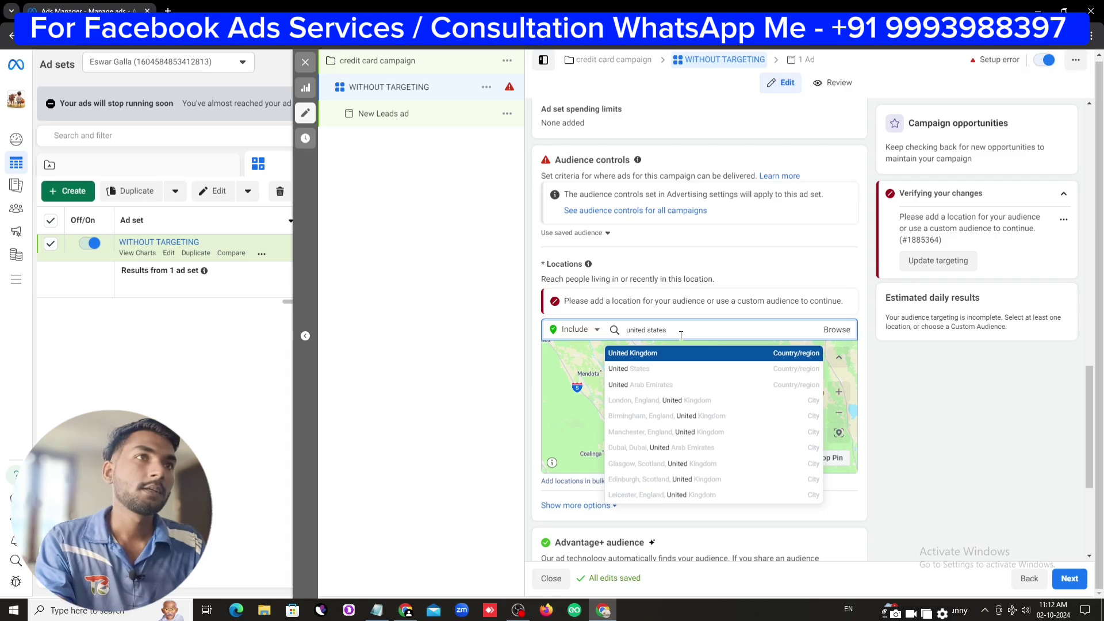
pyautogui.click(685, 353)
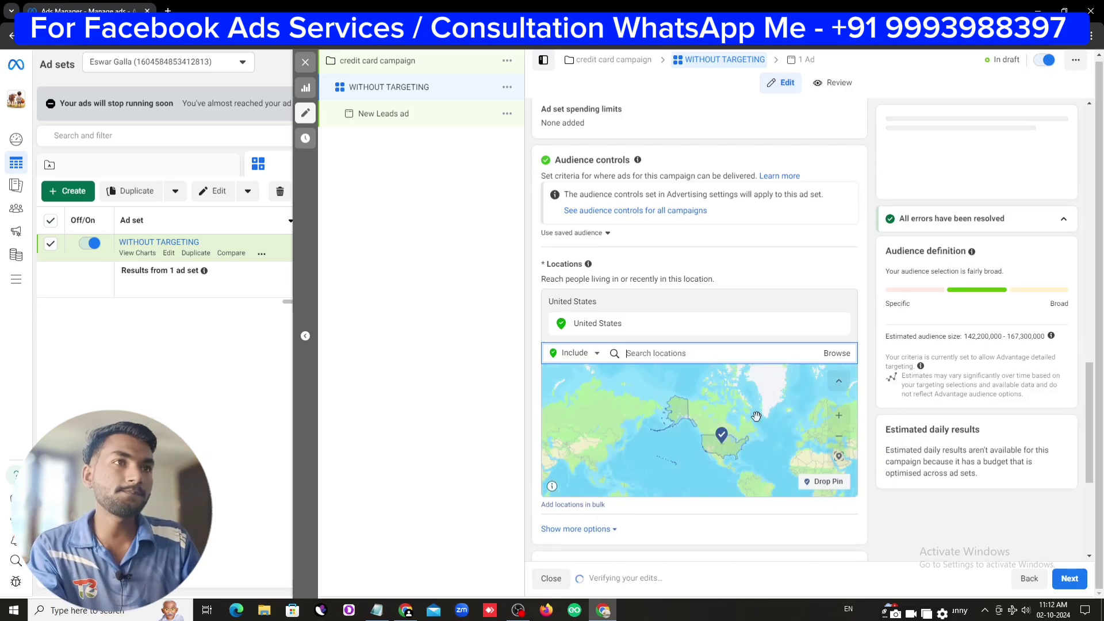
# Expand audience controls to review ages 18–65+, all genders and interests, then proceed to the ad
pyautogui.scroll(-5, 759, 449)
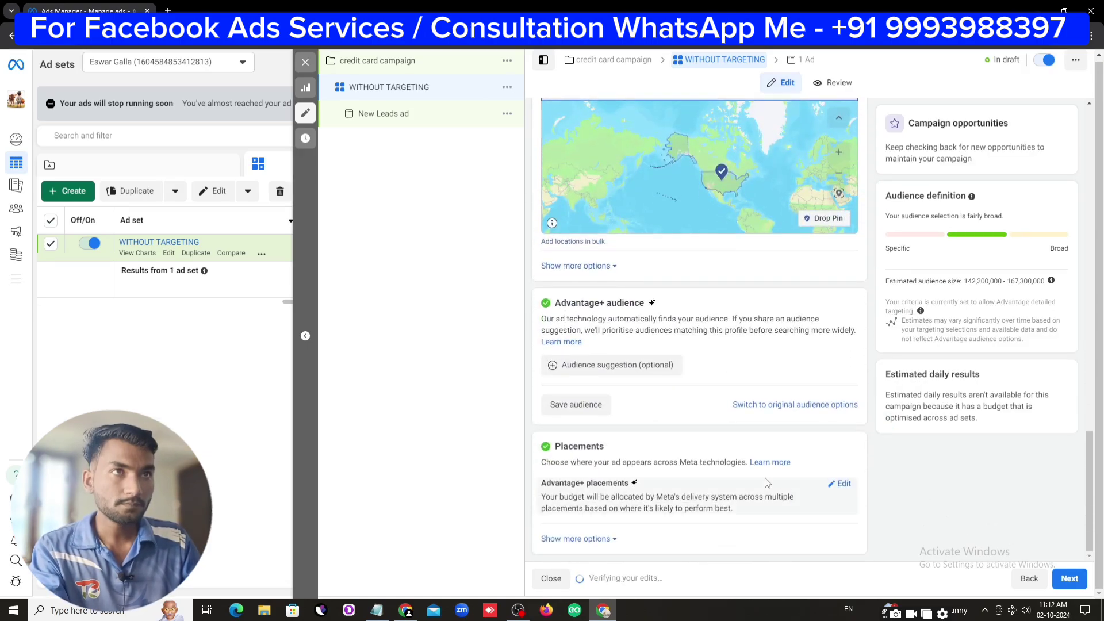
pyautogui.click(606, 365)
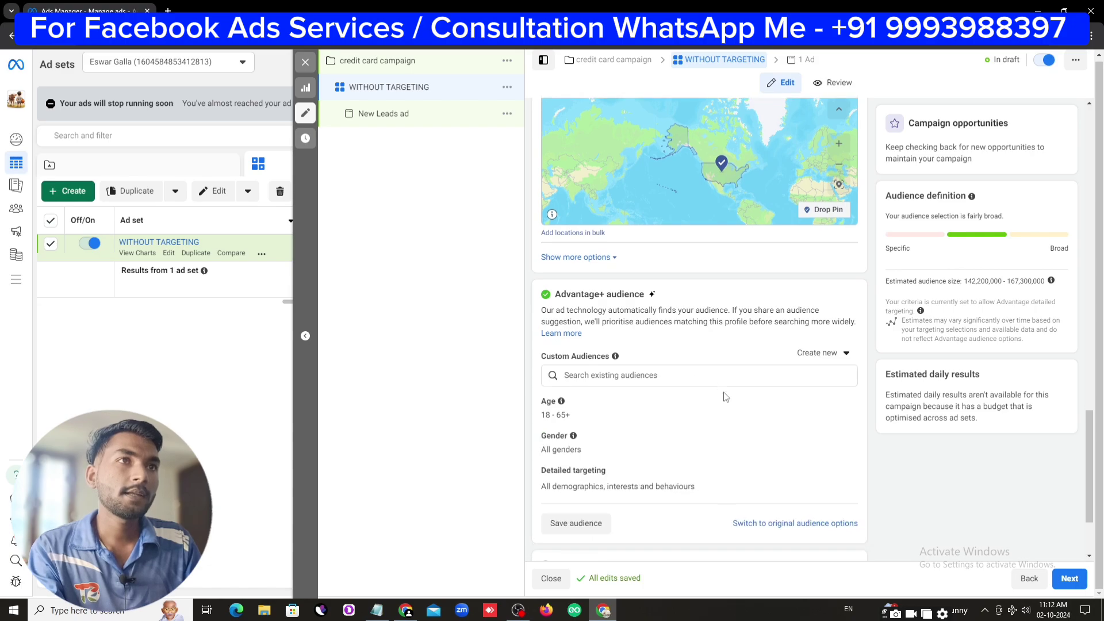
pyautogui.scroll(-2, 726, 397)
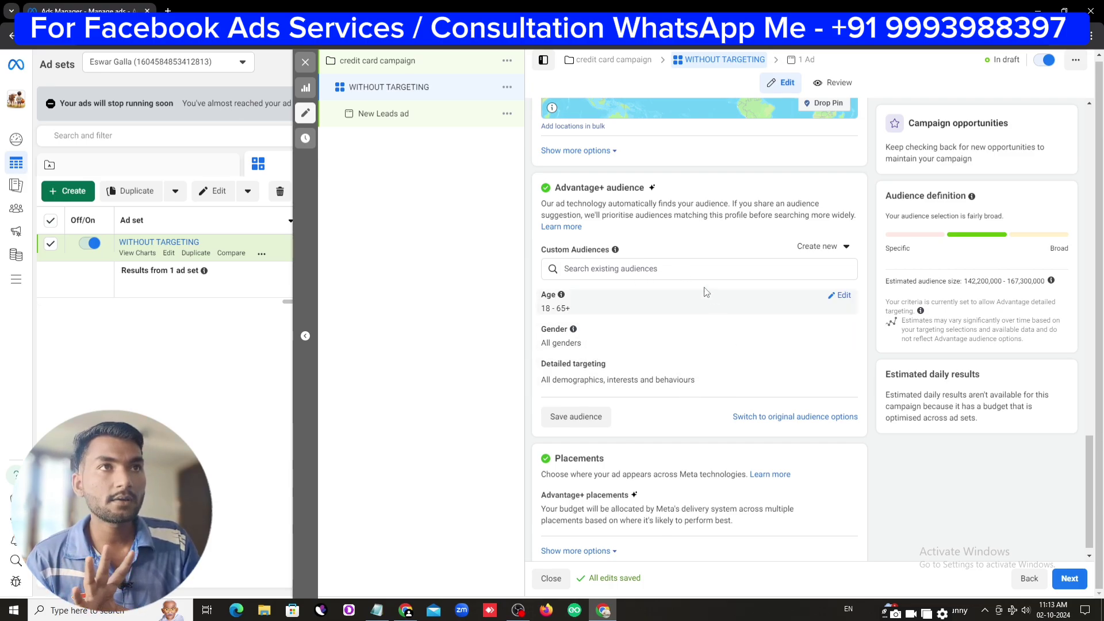
pyautogui.scroll(-1, 817, 414)
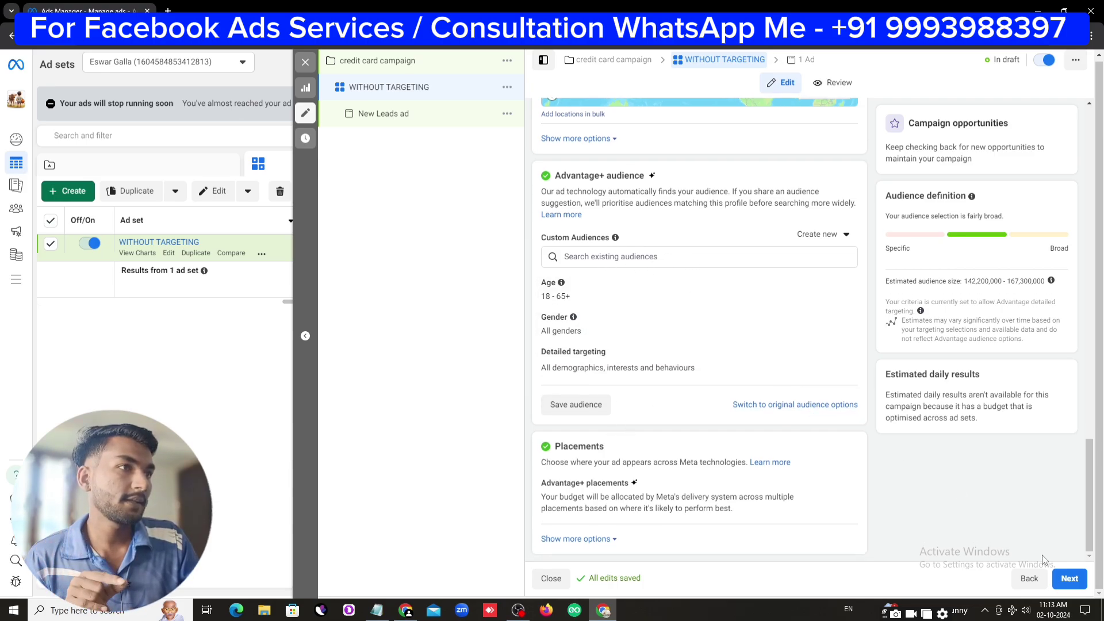
pyautogui.click(1071, 579)
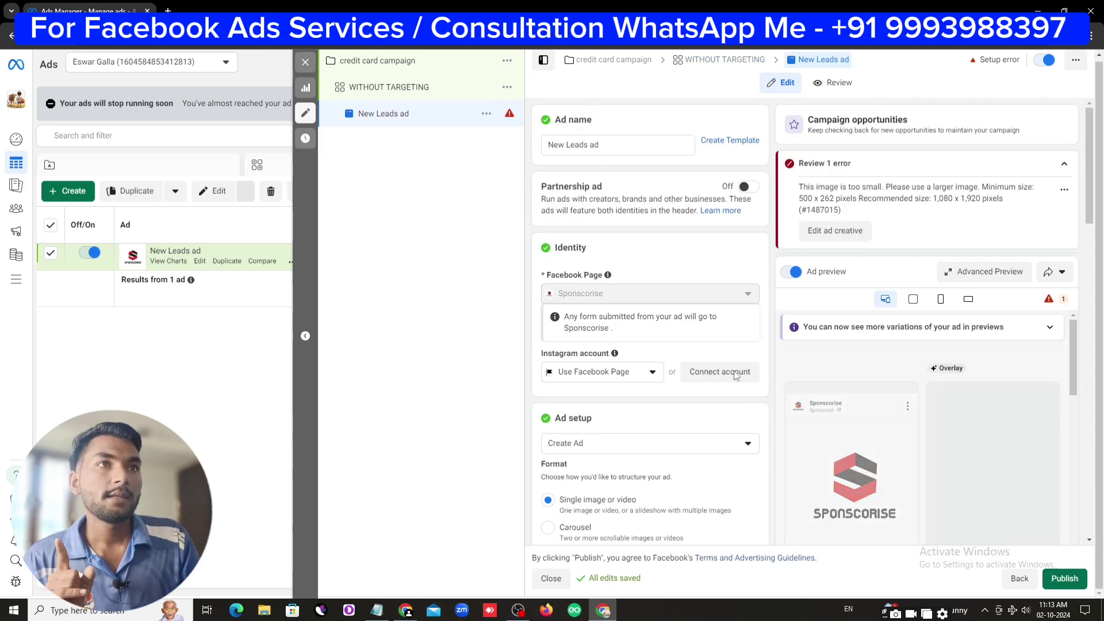
# Delete the undersized image from the ad's media and bring up Canva's credit card templates
pyautogui.scroll(-8, 737, 376)
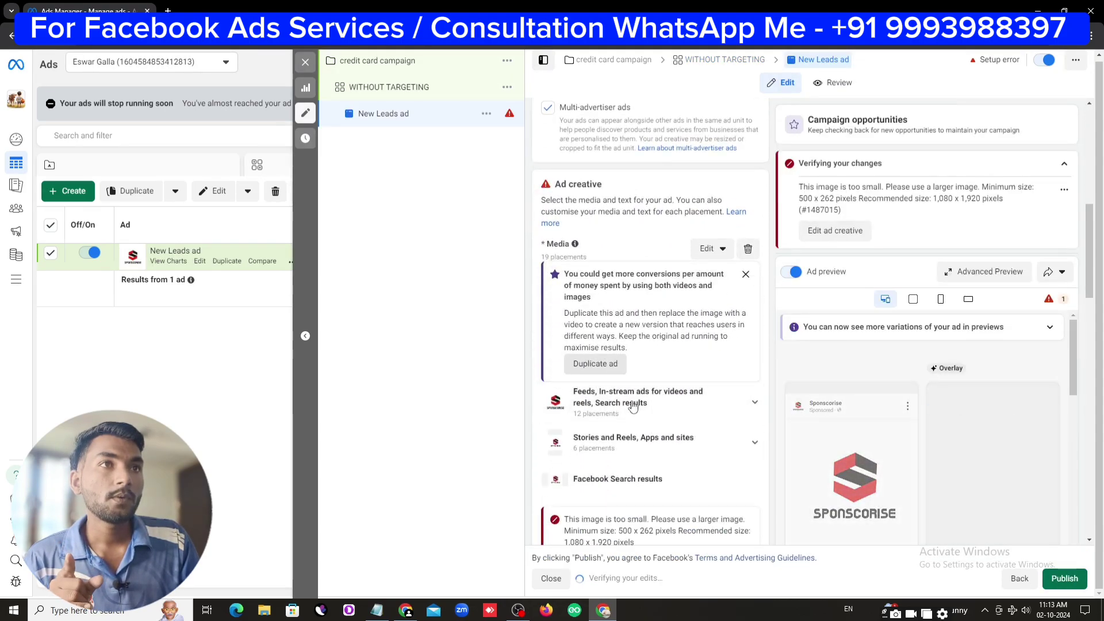
pyautogui.scroll(-1, 634, 406)
pyautogui.click(748, 191)
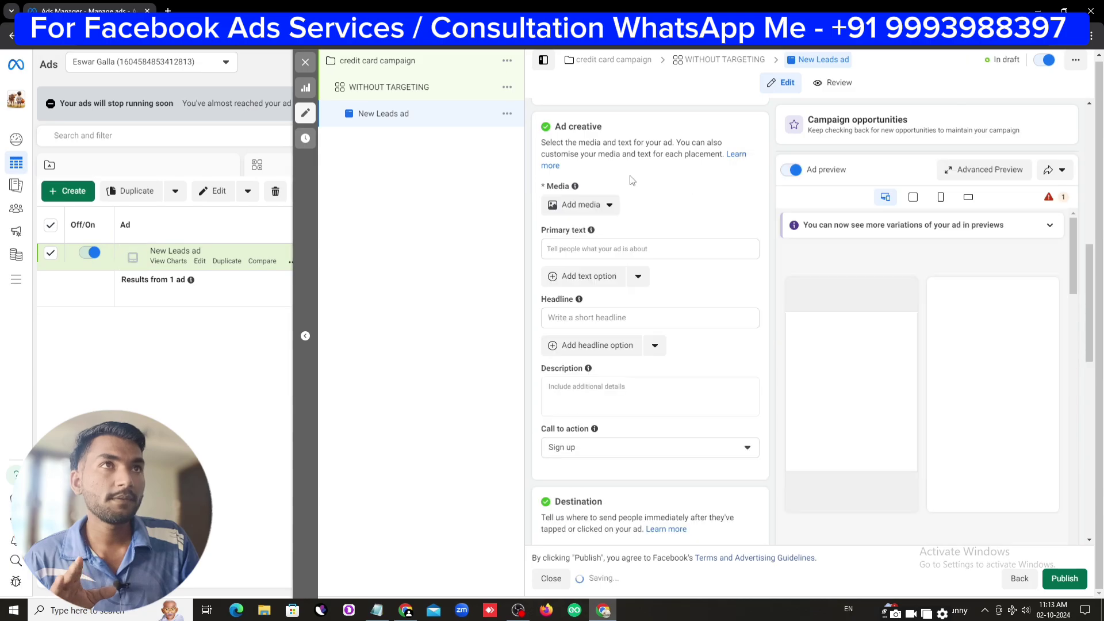
pyautogui.click(582, 204)
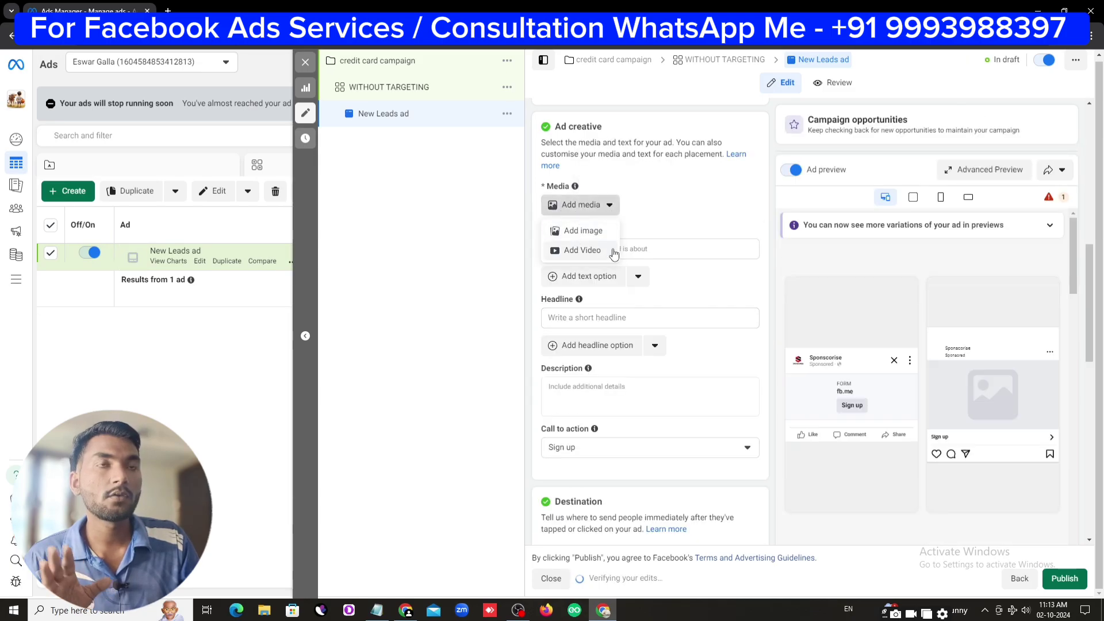
pyautogui.click(401, 613)
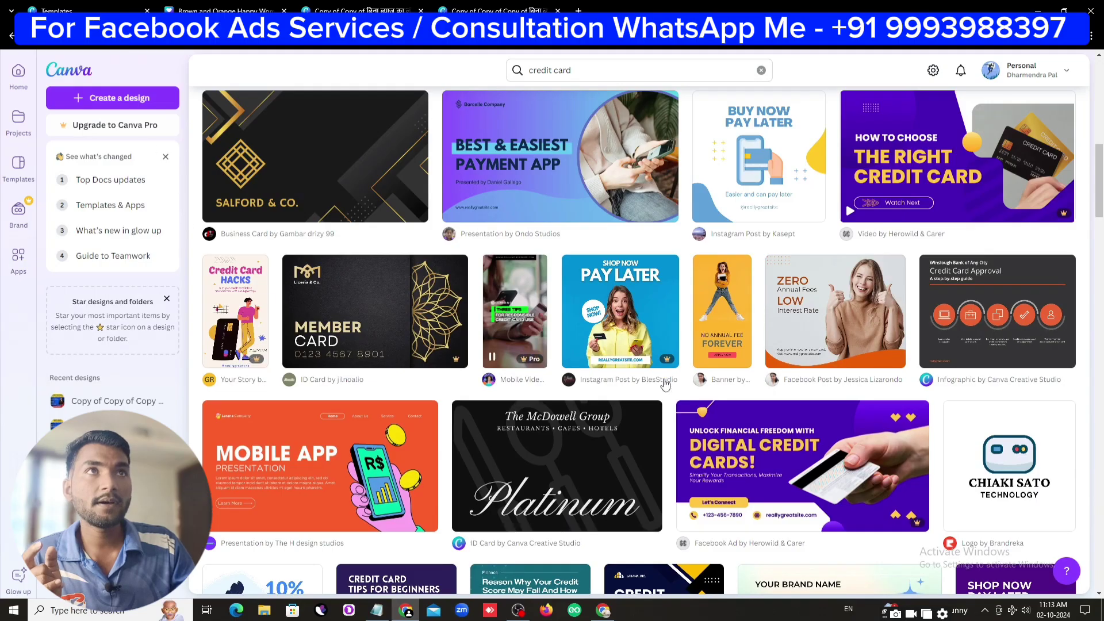
# Scroll through Canva's credit card template results to find the Zero Annual Fees design
pyautogui.scroll(10, 666, 385)
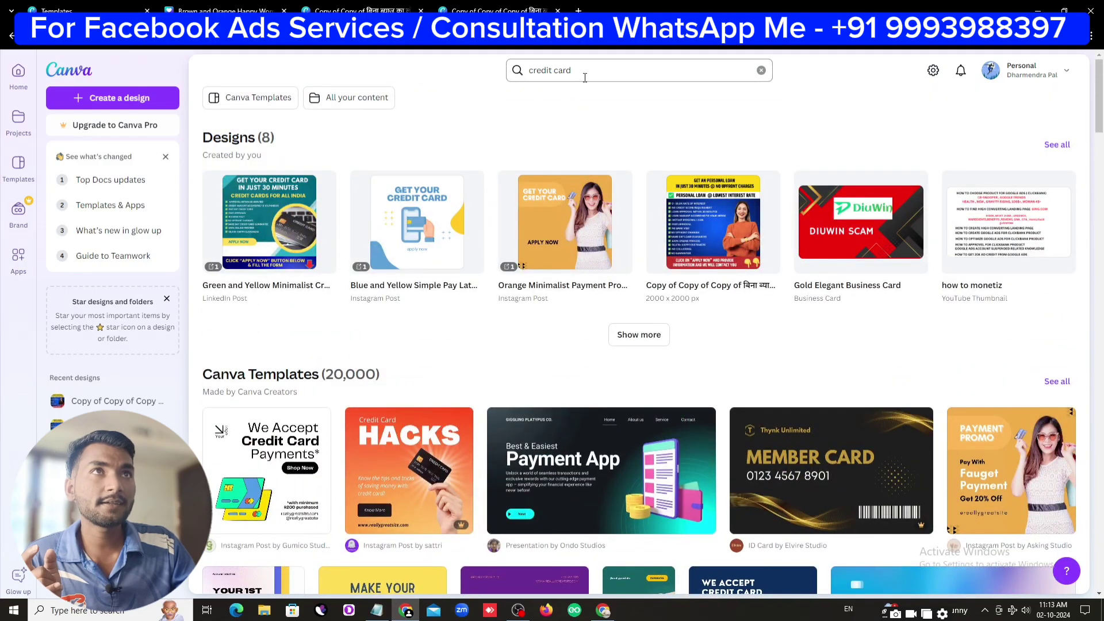
pyautogui.scroll(-15, 697, 401)
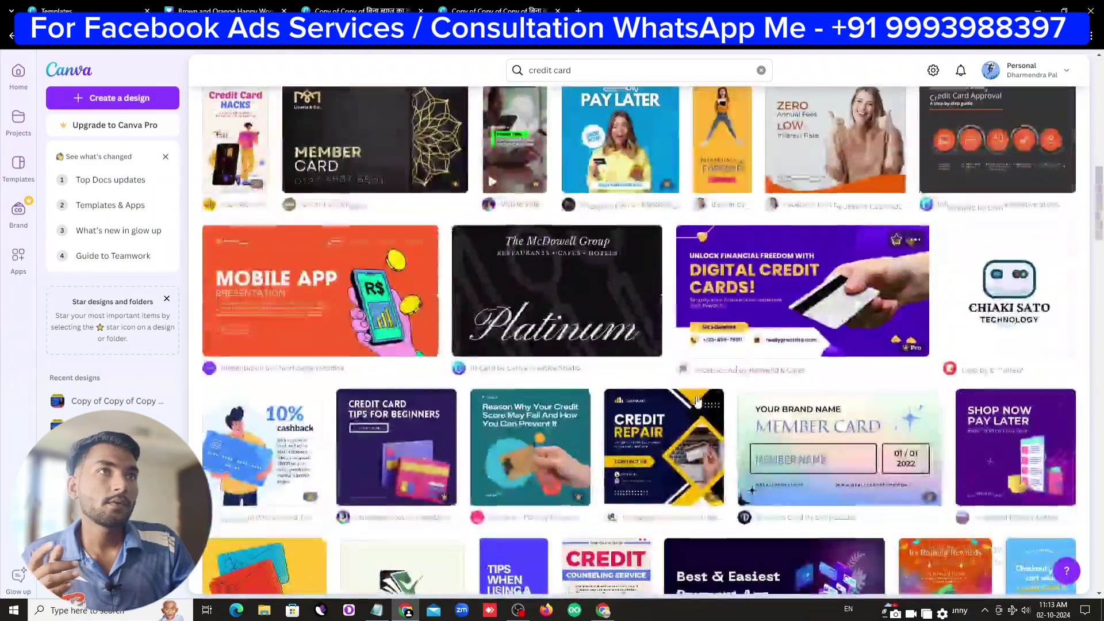
pyautogui.scroll(-15, 697, 401)
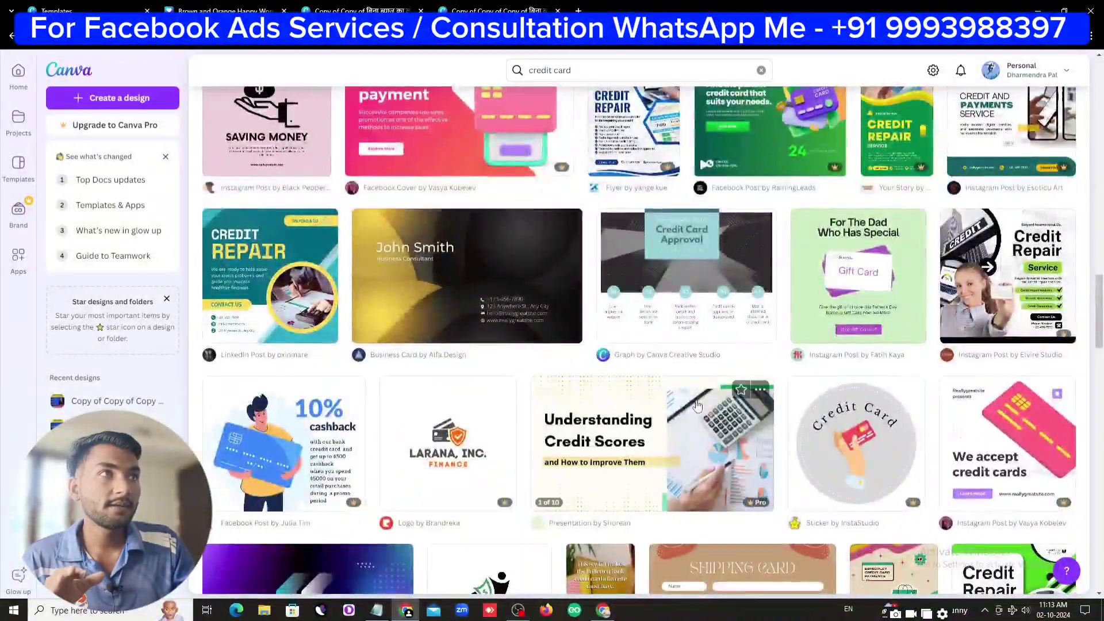
pyautogui.scroll(-6, 697, 405)
pyautogui.scroll(4, 701, 456)
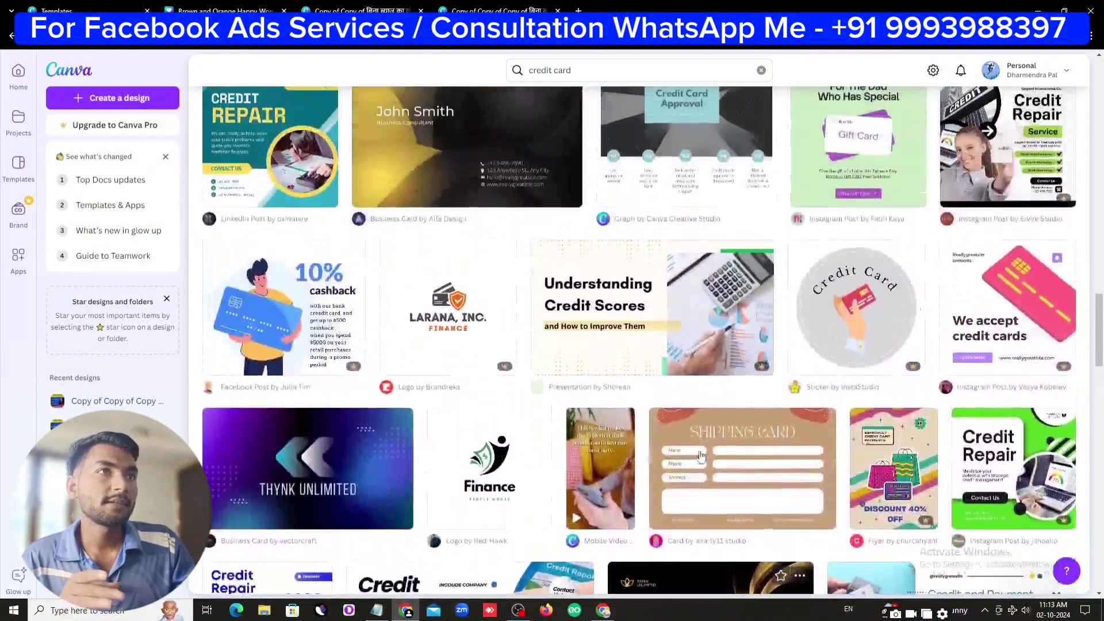
pyautogui.scroll(2, 701, 456)
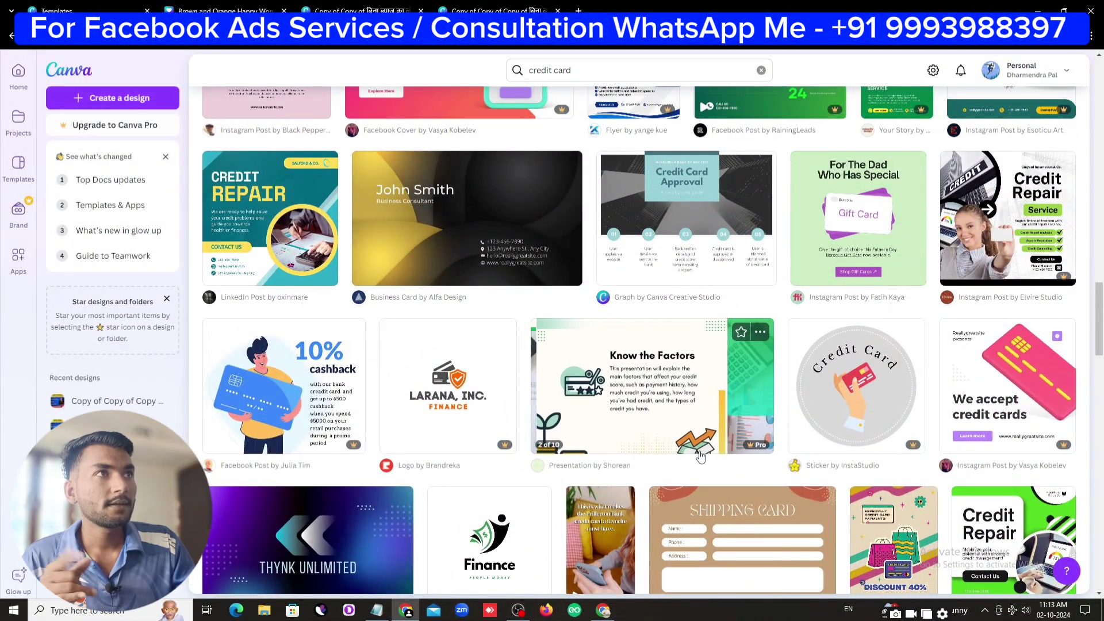
pyautogui.scroll(6, 701, 456)
pyautogui.scroll(10, 844, 417)
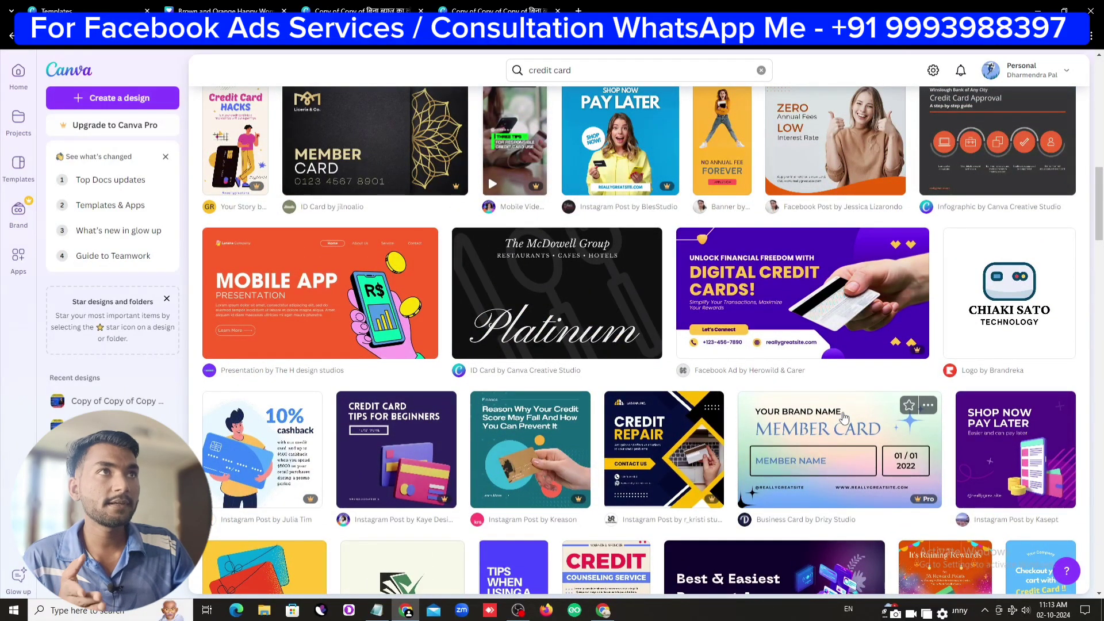
pyautogui.scroll(1, 867, 496)
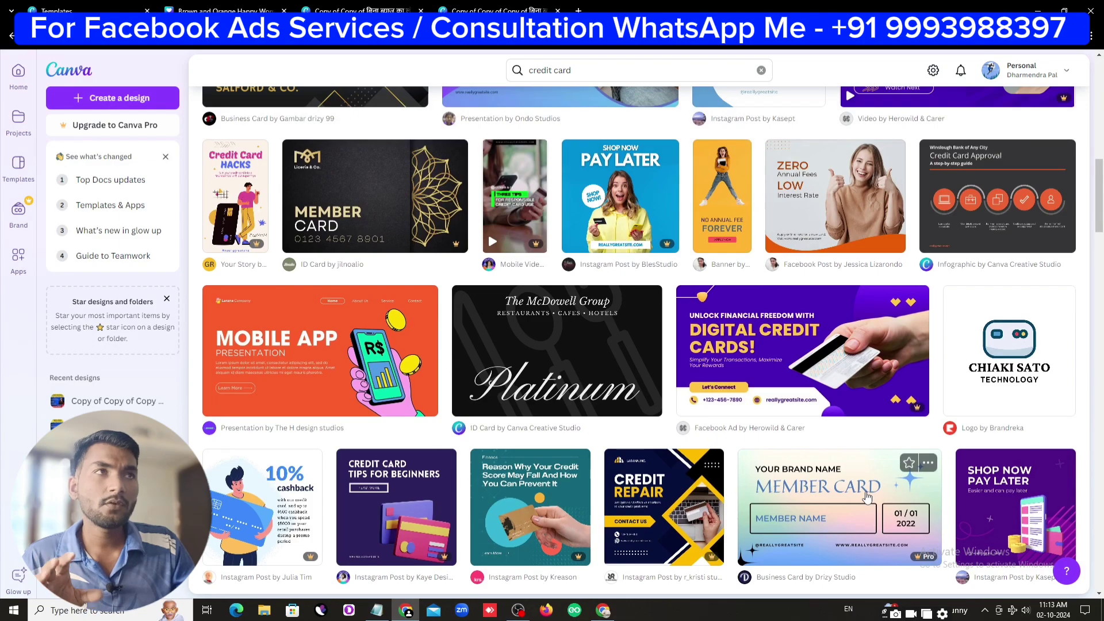
# Open the Zero Annual Fees template and change the headline to 'GET YOUR CREDIT CARDS'
pyautogui.click(819, 203)
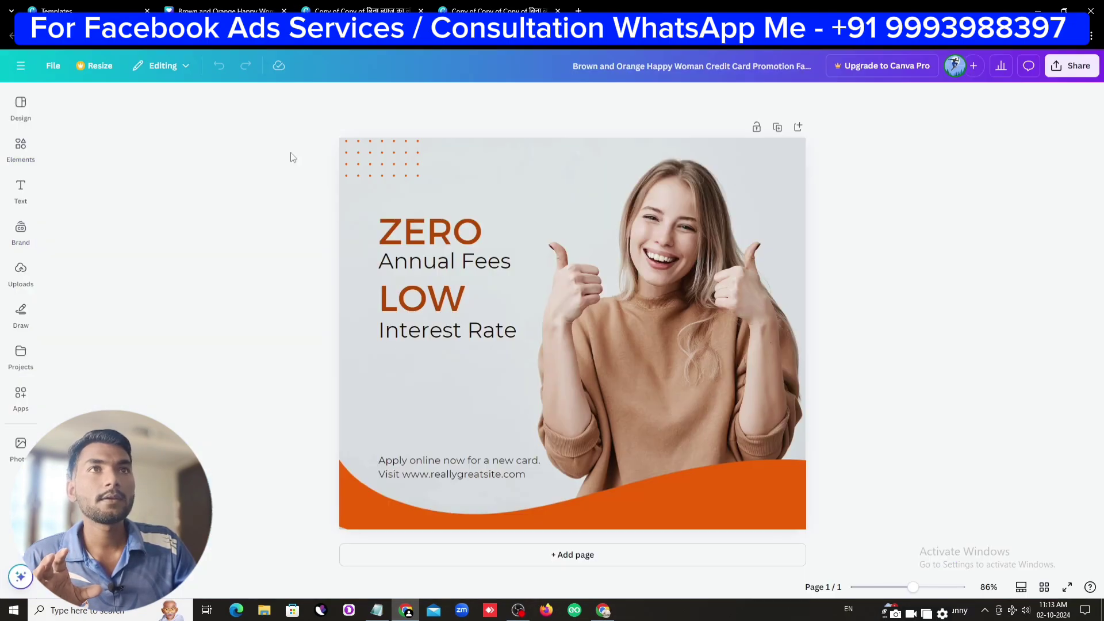
pyautogui.click(478, 264)
pyautogui.doubleClick(407, 239)
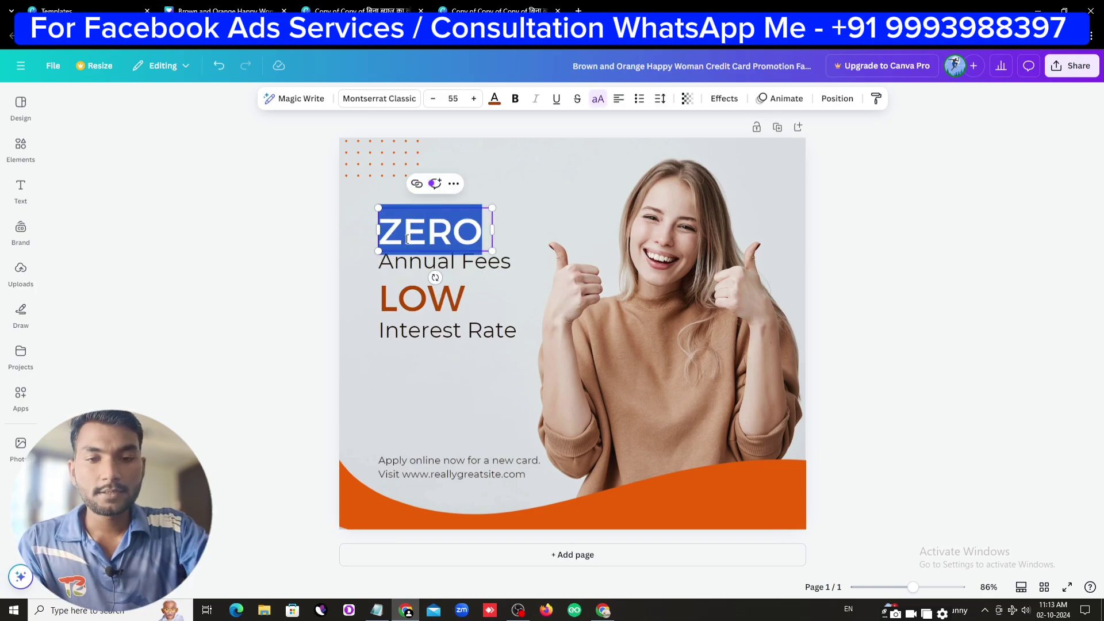
pyautogui.write('GET Y')
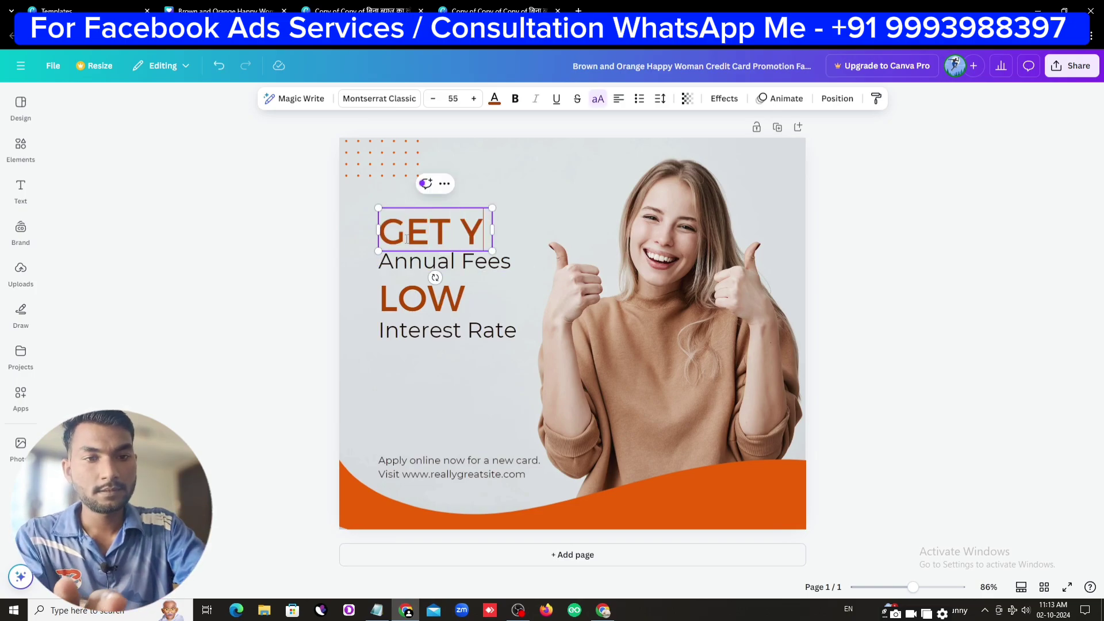
pyautogui.write('OUR CREDI')
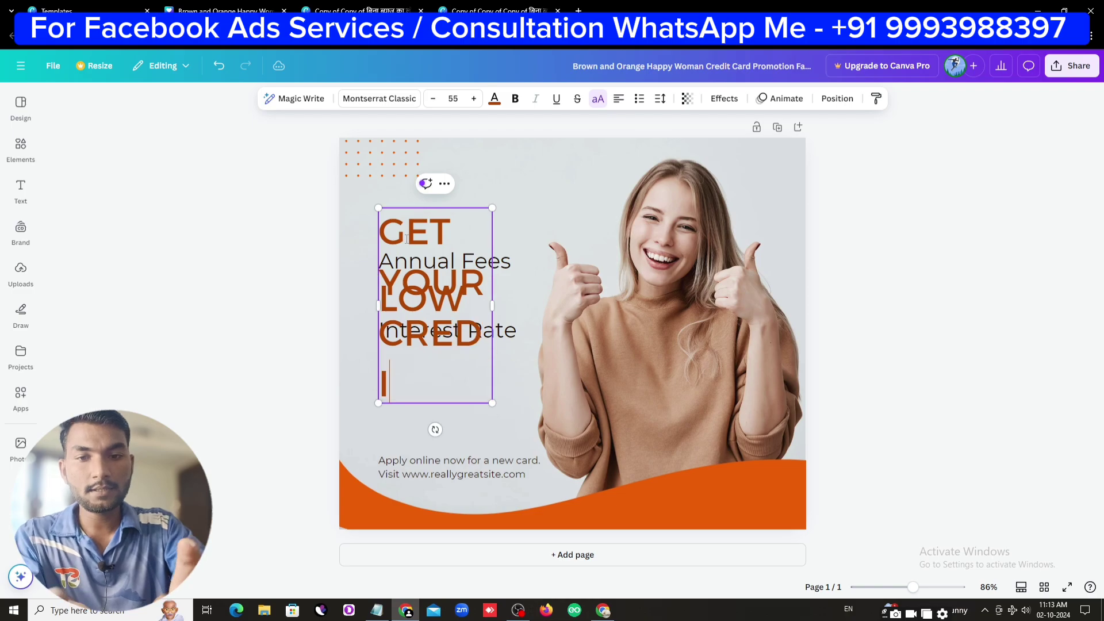
pyautogui.write('T CARDS')
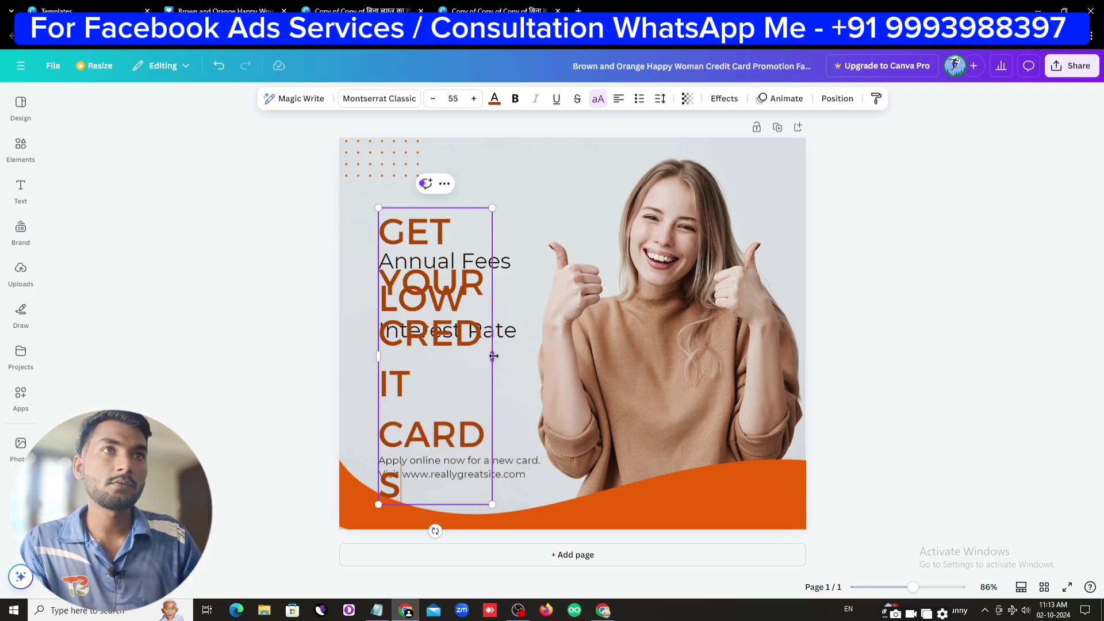
pyautogui.moveTo(492, 357); pyautogui.dragTo(510, 293)
pyautogui.click(909, 381)
# Shift the Interest Rate and Annual Fees texts lower, and raise and enlarge the headline
pyautogui.moveTo(498, 333); pyautogui.dragTo(484, 365)
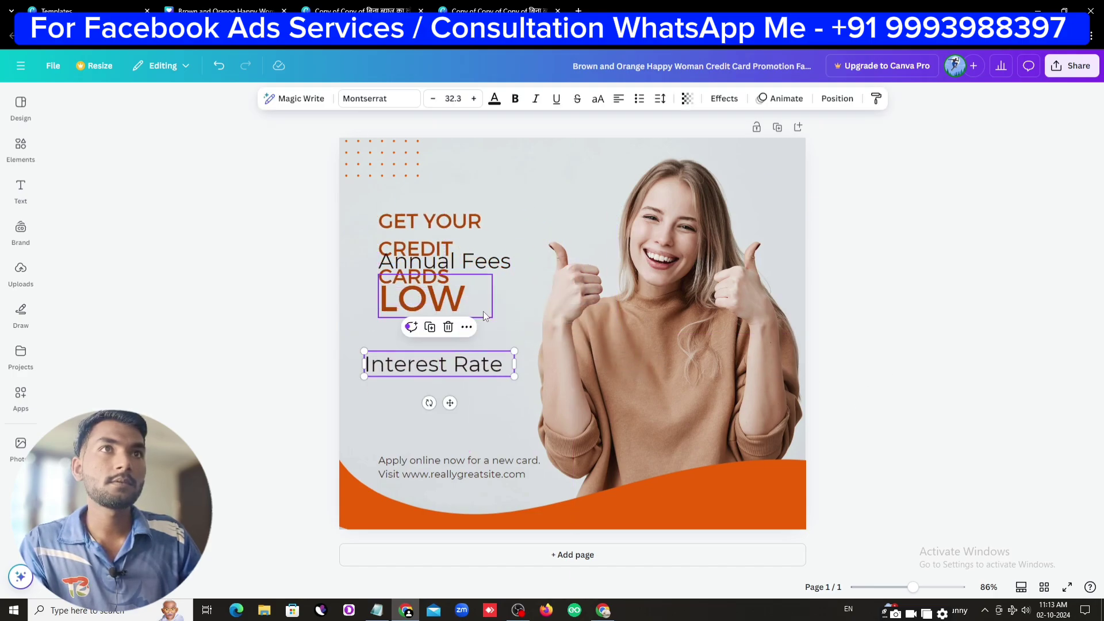
pyautogui.moveTo(449, 262); pyautogui.dragTo(451, 365)
pyautogui.moveTo(439, 221)
pyautogui.mouseDown()
pyautogui.moveTo(447, 208)
pyautogui.moveTo(433, 173)
pyautogui.moveTo(439, 211)
pyautogui.mouseUp()
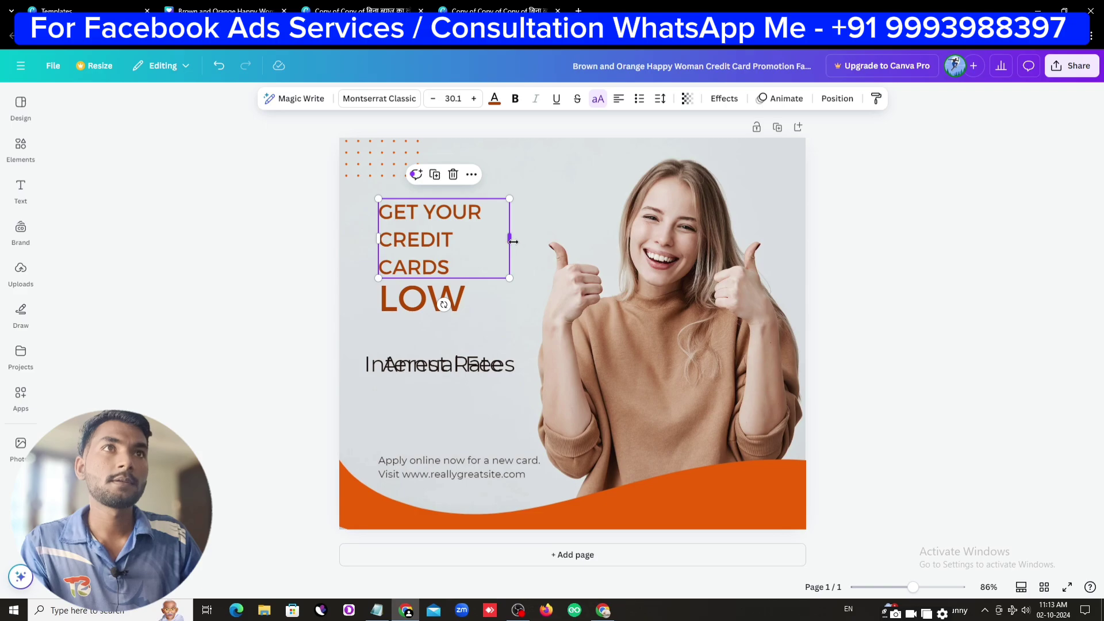
pyautogui.moveTo(511, 239); pyautogui.dragTo(561, 242)
pyautogui.moveTo(379, 250); pyautogui.dragTo(350, 274)
pyautogui.click(1013, 439)
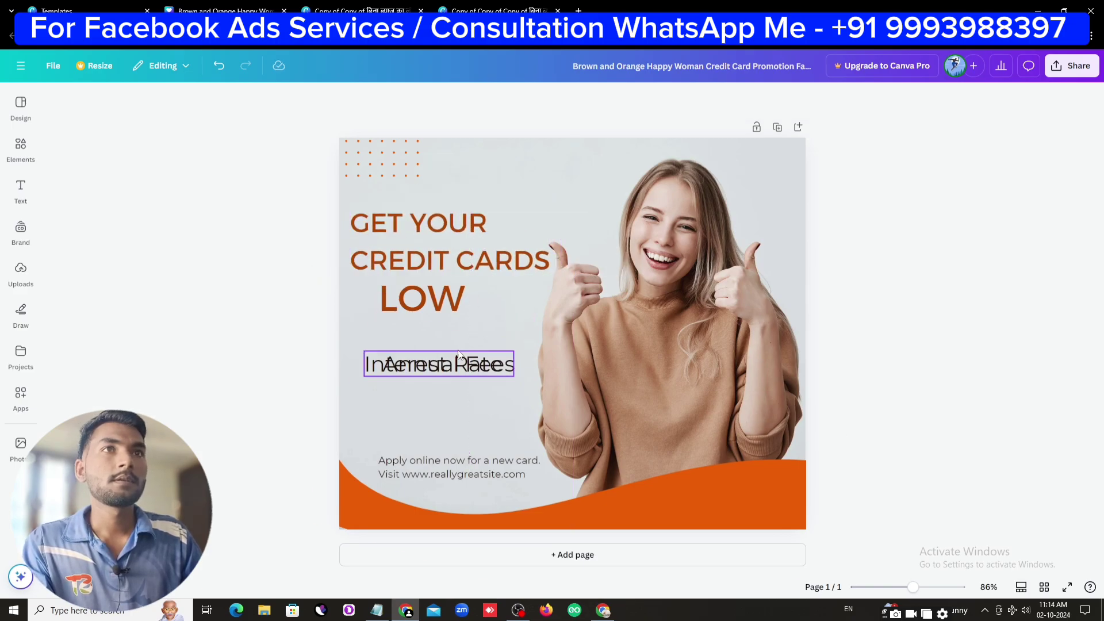
# Change LOW to 'NOW' and remove the Annual Fees and Interest Rate texts
pyautogui.click(426, 299)
pyautogui.doubleClick(426, 299)
pyautogui.write('NOW')
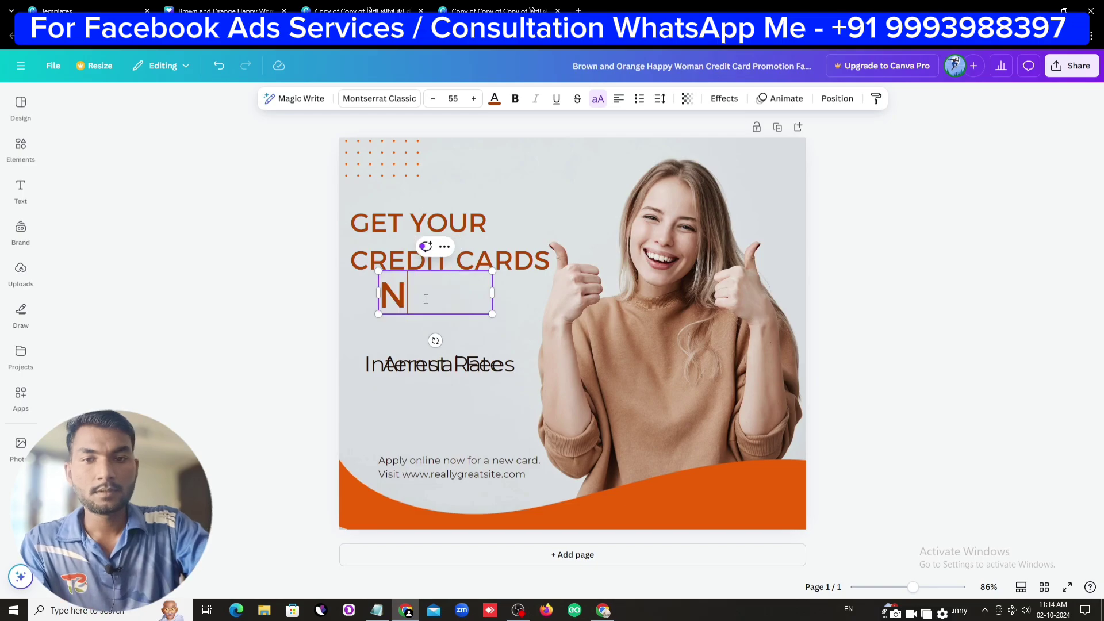
pyautogui.click(932, 412)
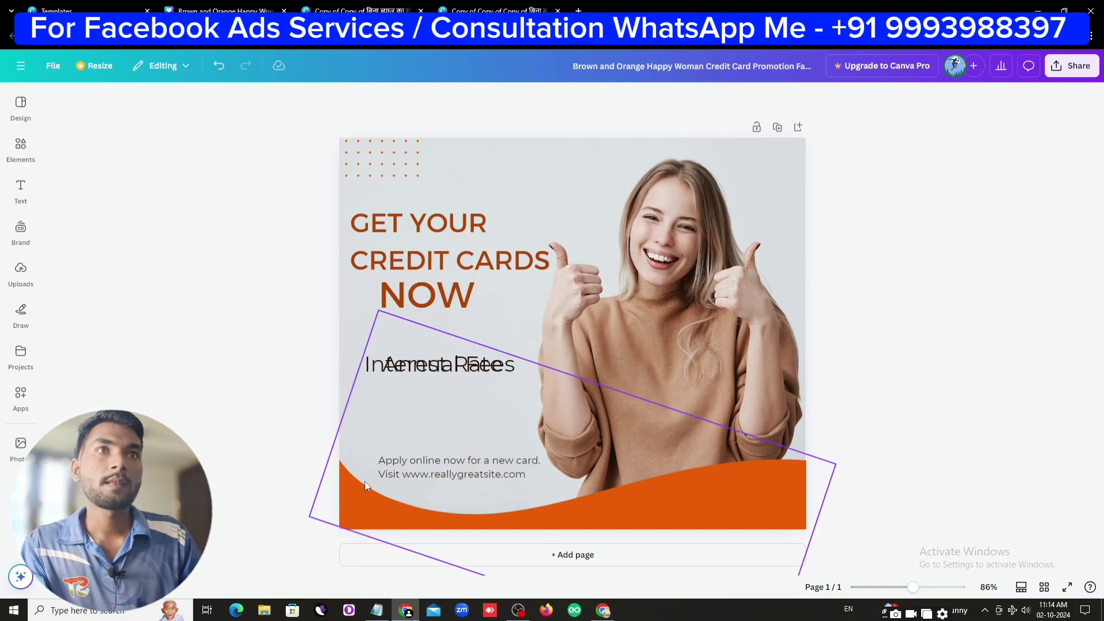
pyautogui.moveTo(454, 355)
pyautogui.mouseDown()
pyautogui.moveTo(455, 417)
pyautogui.moveTo(454, 336)
pyautogui.mouseUp()
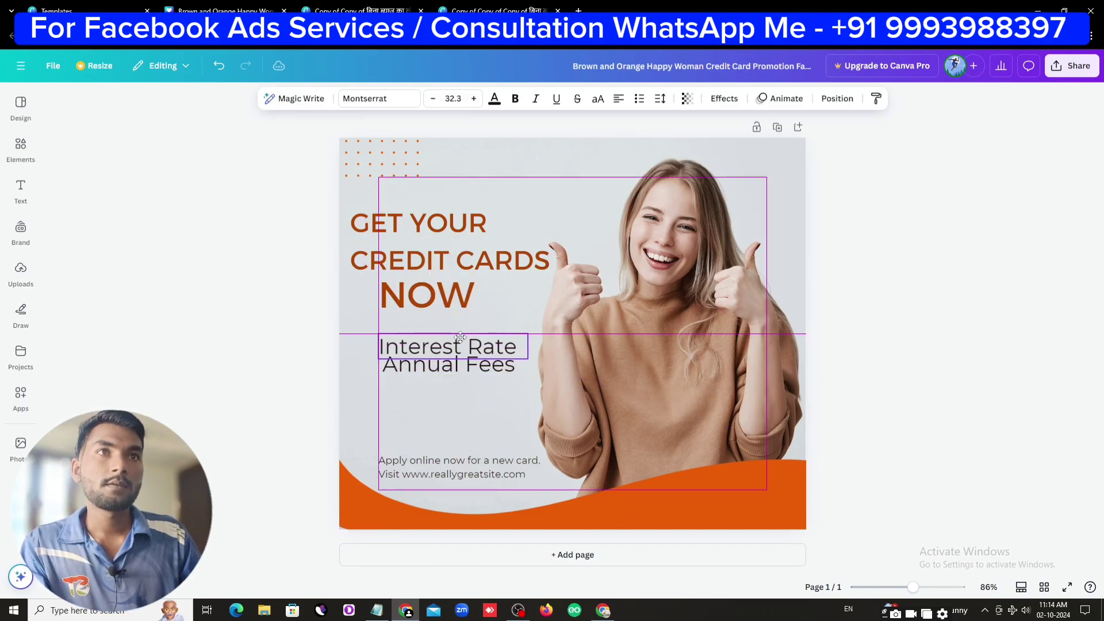
pyautogui.moveTo(407, 373); pyautogui.dragTo(167, 403)
pyautogui.press('Escape')
pyautogui.click(494, 355)
pyautogui.press('Delete')
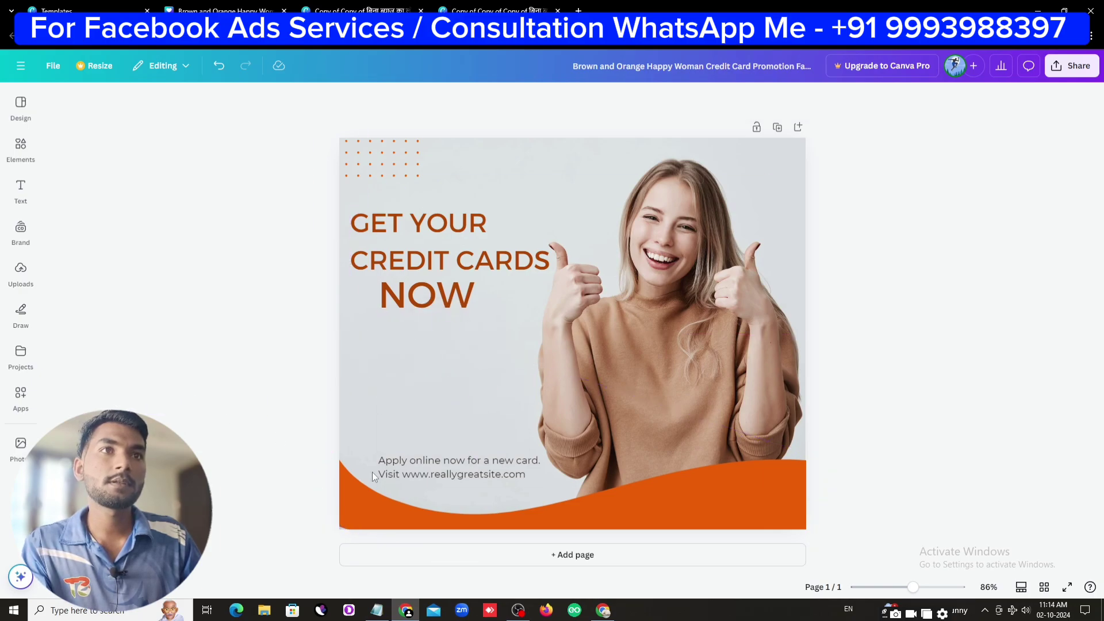
# Rewrite 'Apply online' as 'apply now', roughly double its size, and place it above the orange wave
pyautogui.moveTo(480, 473); pyautogui.dragTo(446, 447)
pyautogui.doubleClick(445, 446)
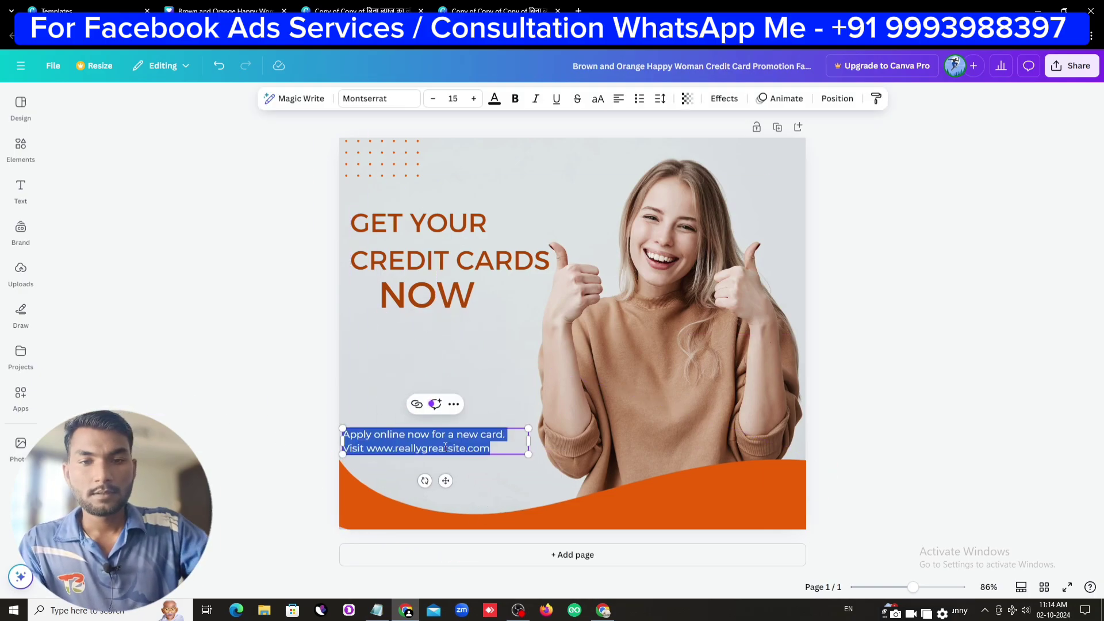
pyautogui.write('apply')
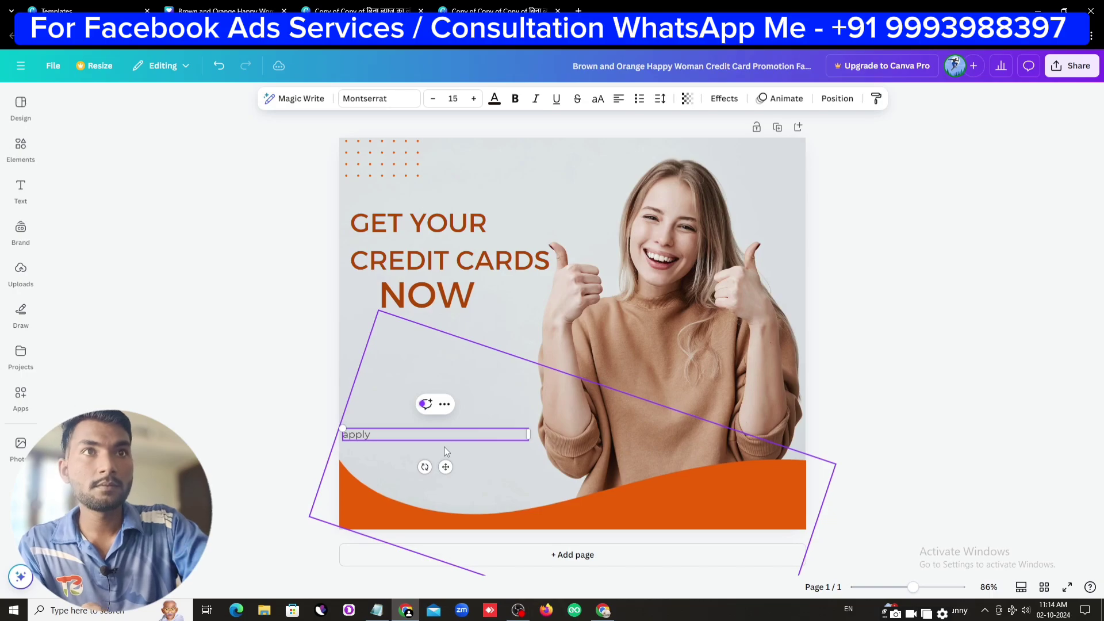
pyautogui.write(' now')
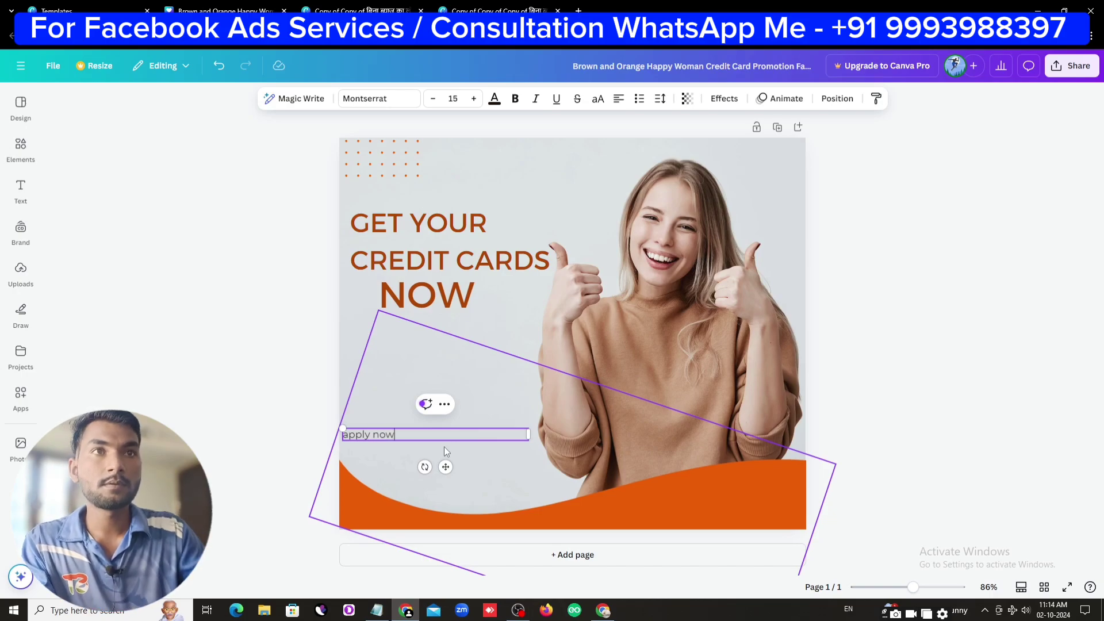
pyautogui.click(458, 461)
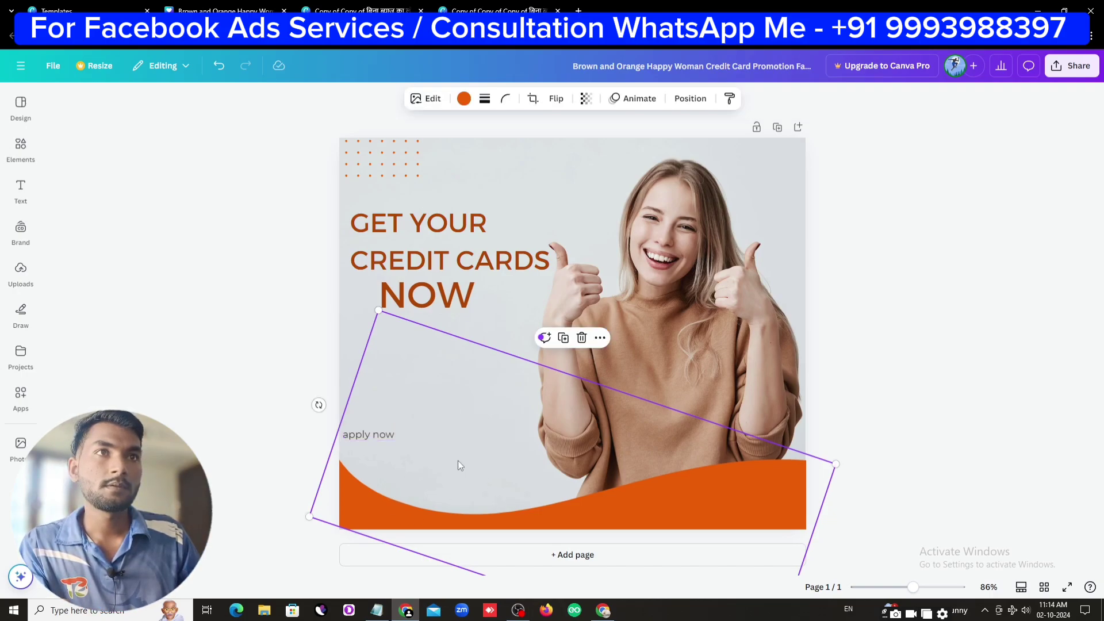
pyautogui.moveTo(428, 432); pyautogui.dragTo(500, 433)
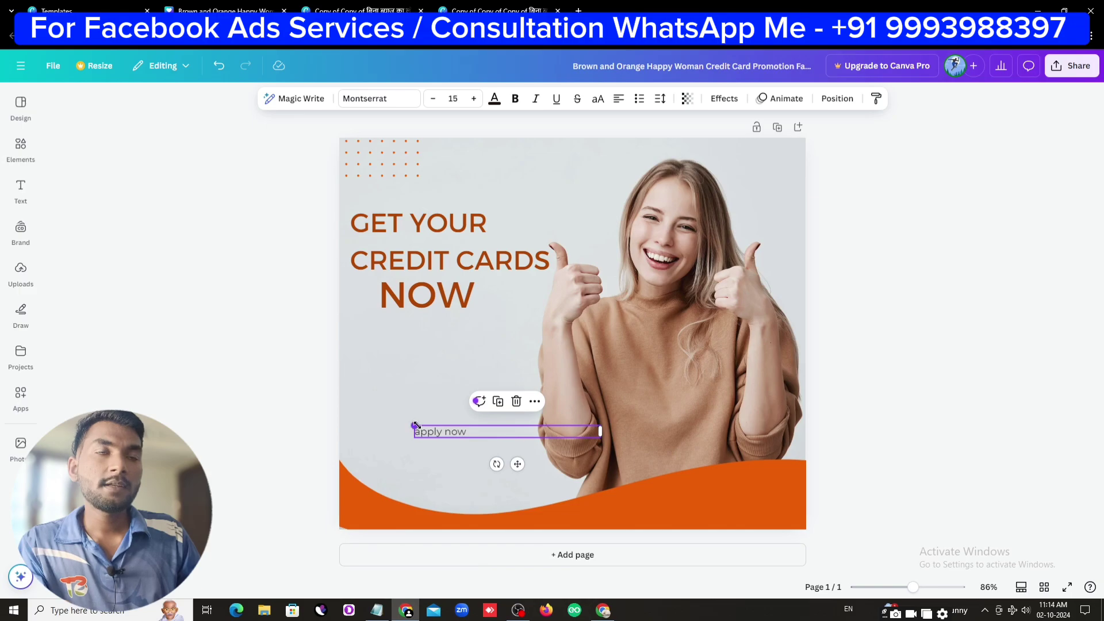
pyautogui.moveTo(415, 424); pyautogui.dragTo(223, 413)
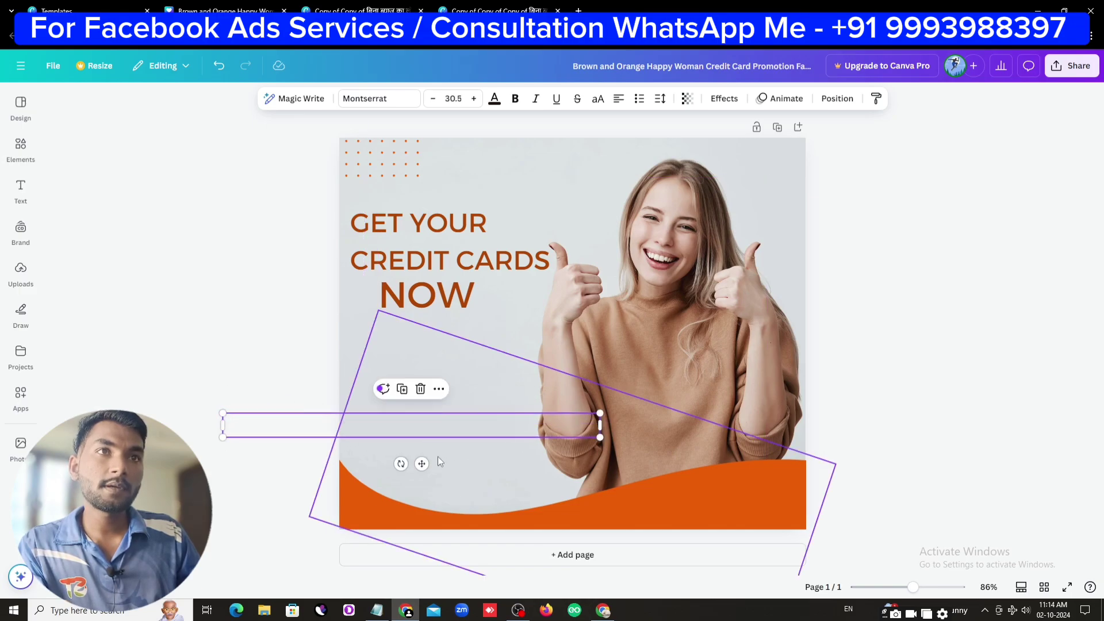
pyautogui.moveTo(422, 464); pyautogui.dragTo(583, 451)
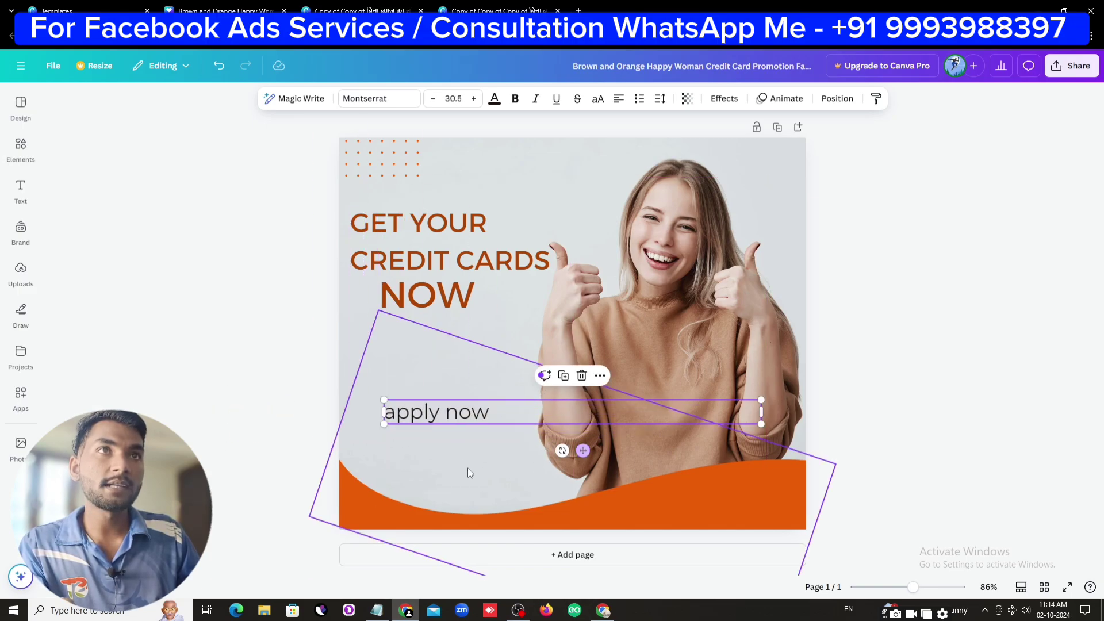
pyautogui.click(288, 441)
# Realign the GET YOUR CREDIT CARDS heading and move NOW slightly lower
pyautogui.click(475, 261)
pyautogui.moveTo(475, 260); pyautogui.dragTo(483, 260)
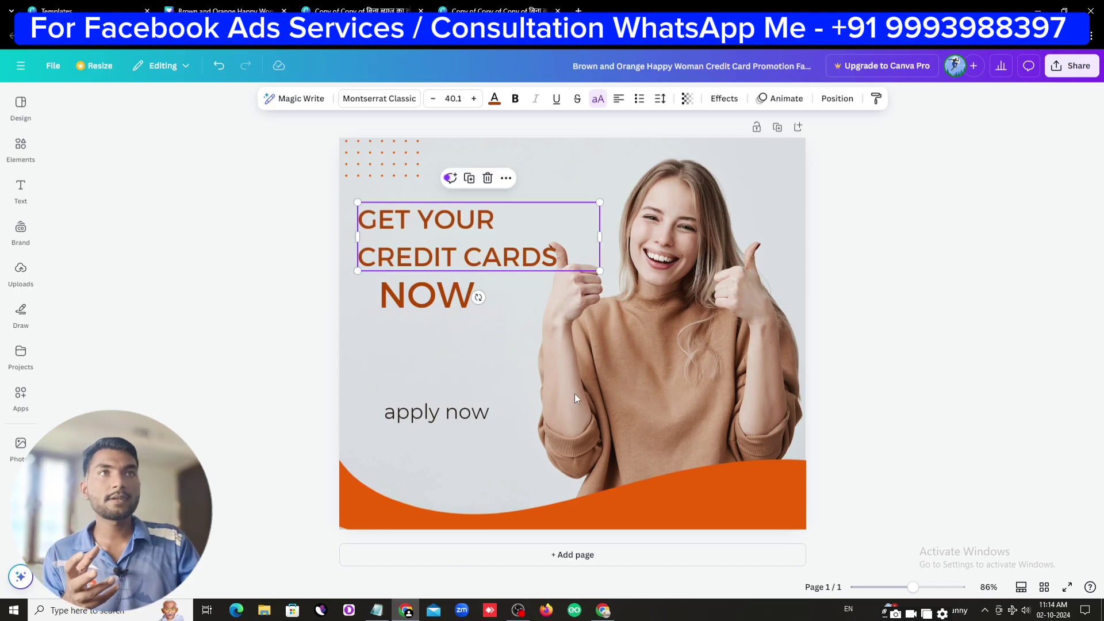
pyautogui.click(491, 263)
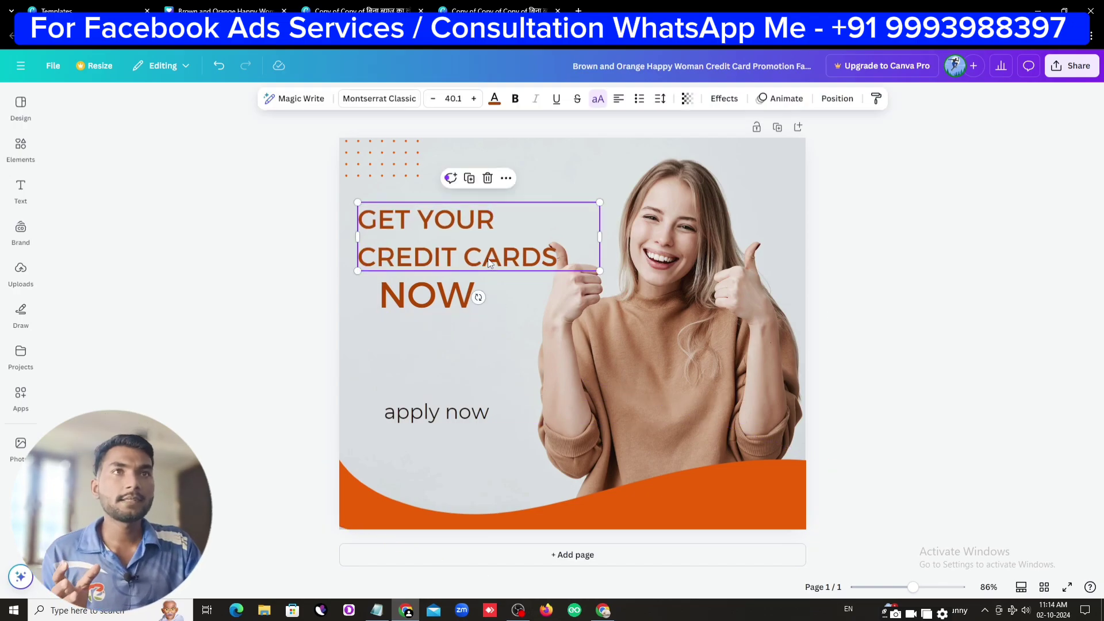
pyautogui.moveTo(492, 263); pyautogui.dragTo(489, 270)
pyautogui.click(423, 304)
pyautogui.moveTo(423, 303); pyautogui.dragTo(424, 333)
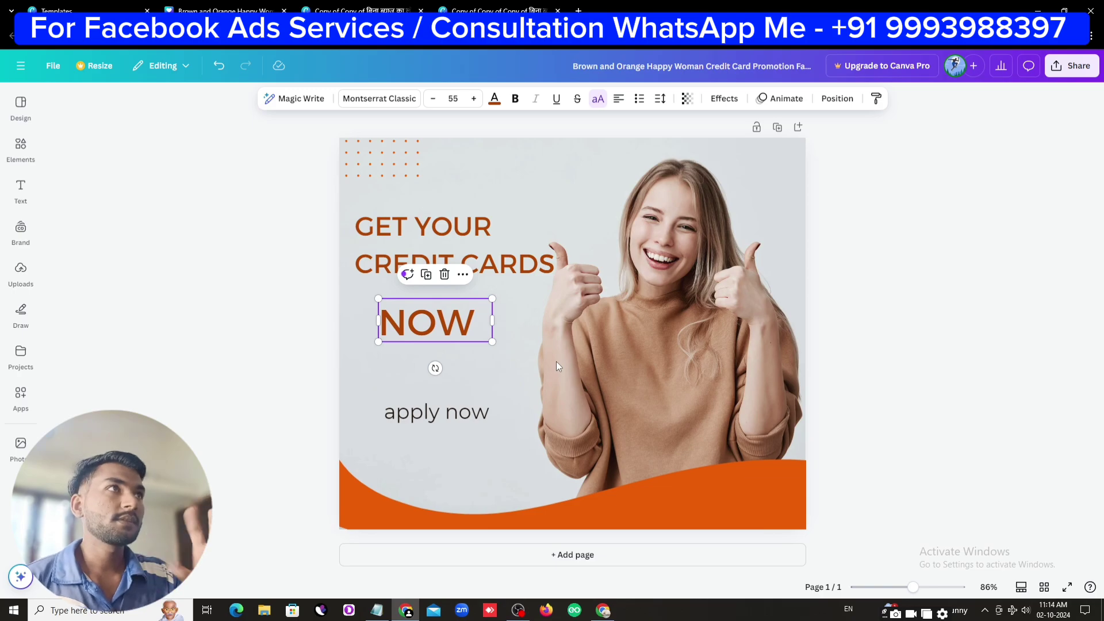
pyautogui.click(926, 314)
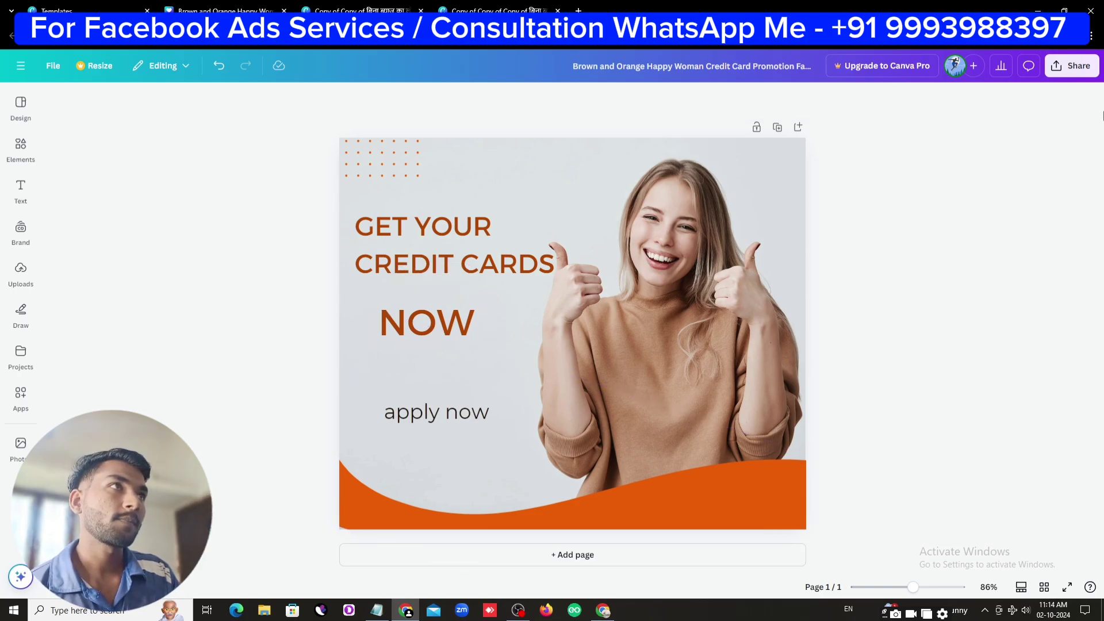
# Download the credit card promotion design from Canva as a 724 KB PNG
pyautogui.click(1086, 69)
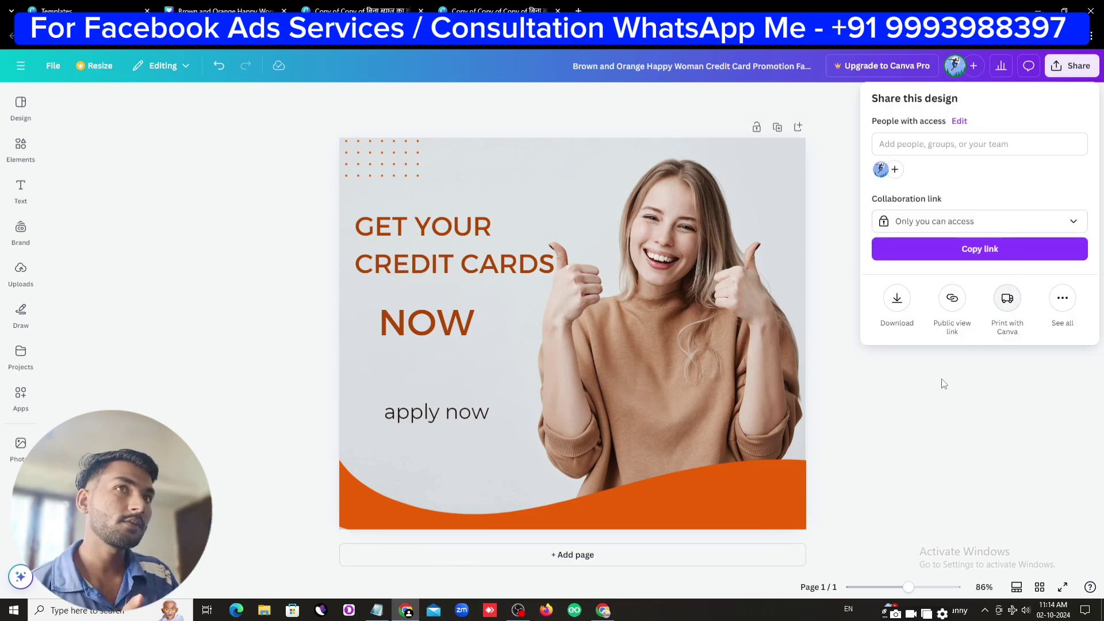
pyautogui.click(898, 305)
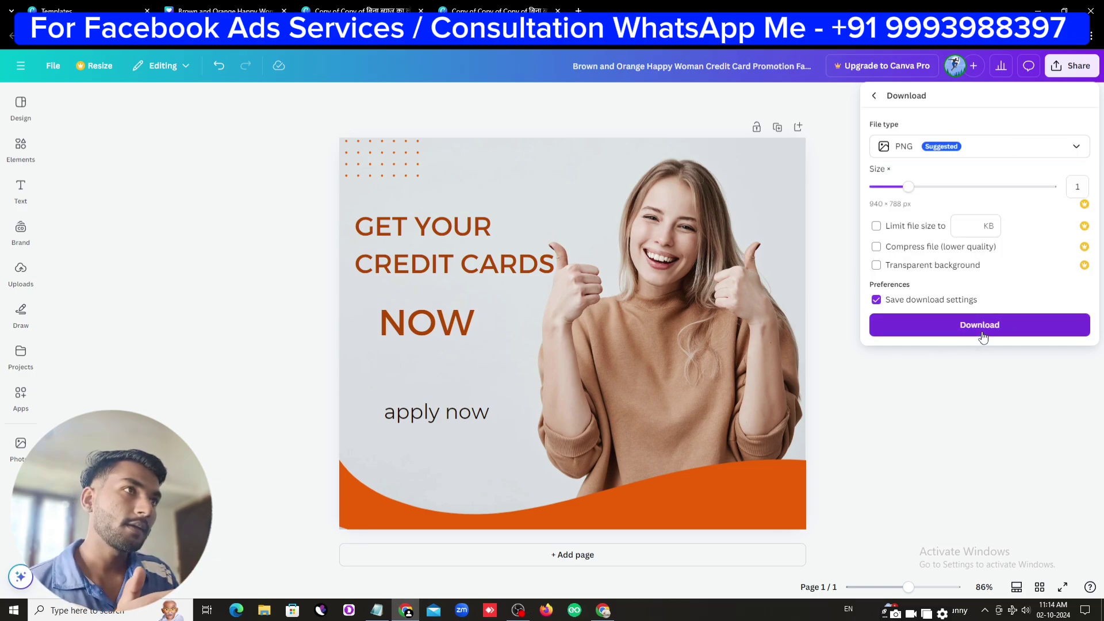
pyautogui.click(981, 326)
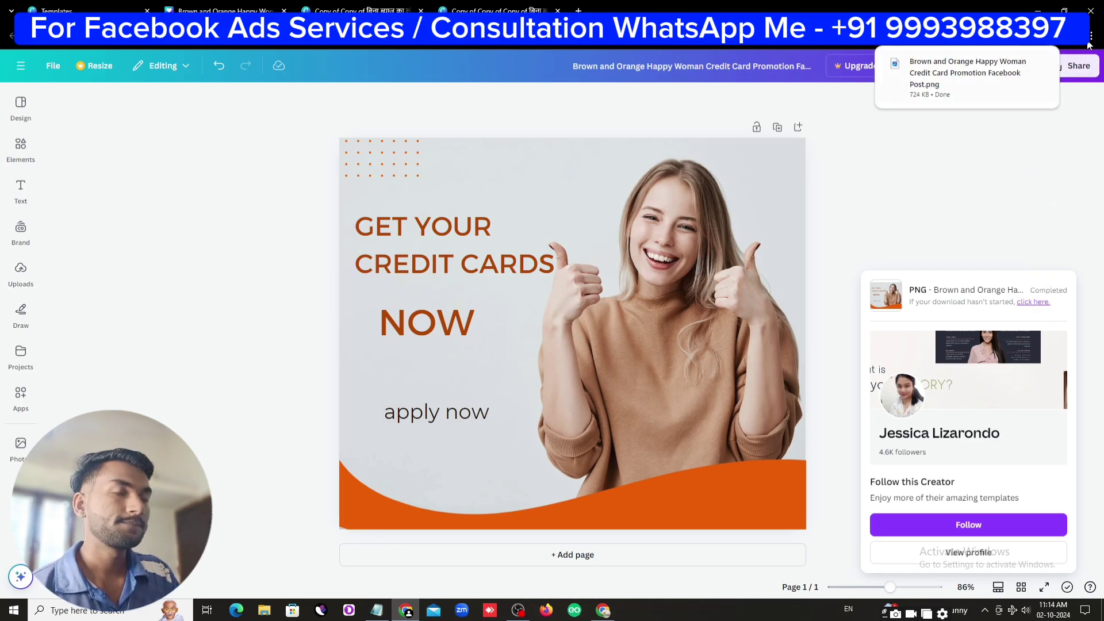
# Upload the downloaded credit card PNG as the ad image, keeping Original crops for Feeds and Search results
pyautogui.click(603, 610)
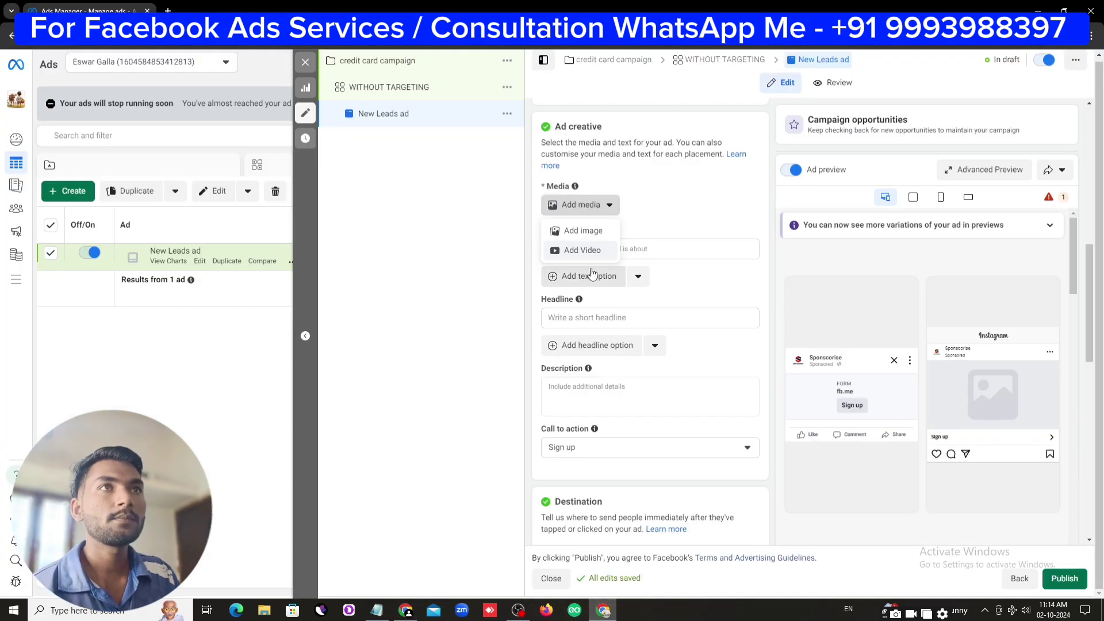
pyautogui.click(584, 239)
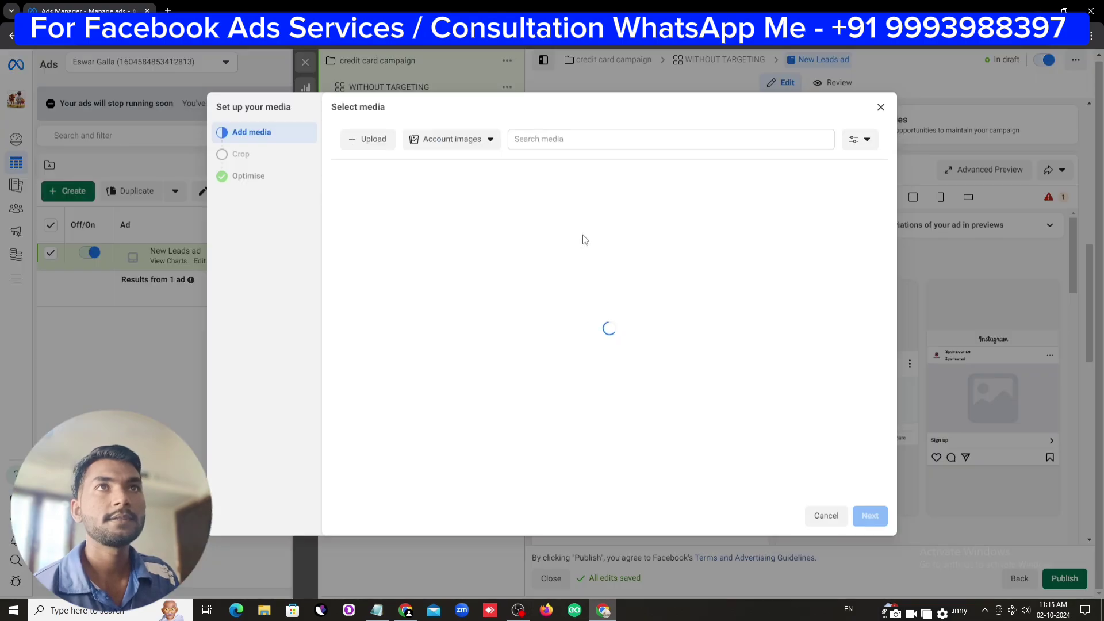
pyautogui.click(372, 141)
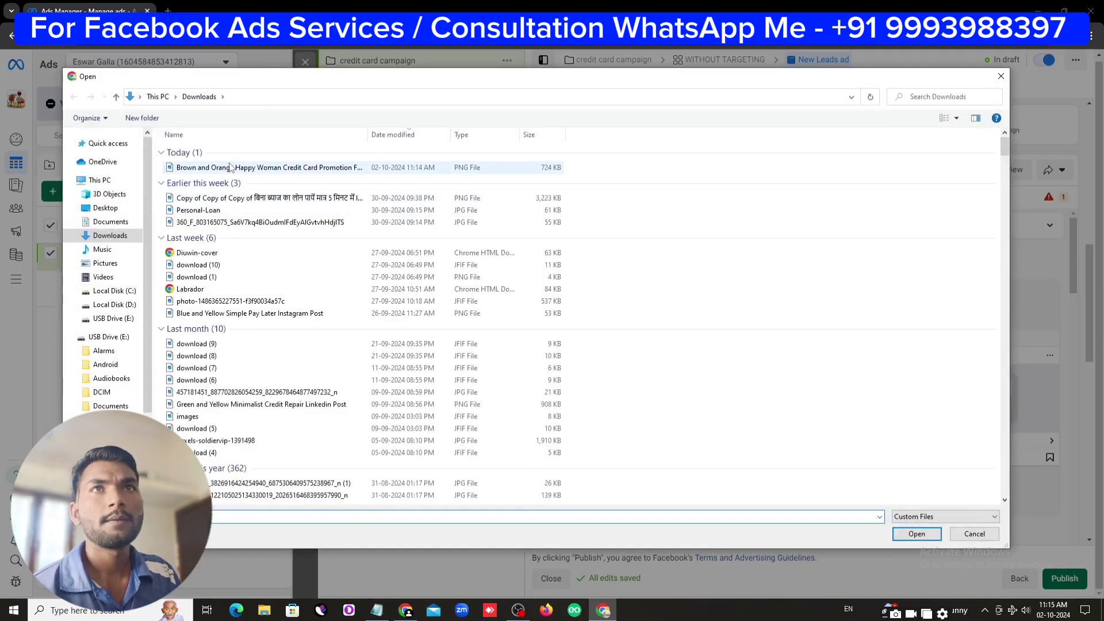
pyautogui.click(900, 532)
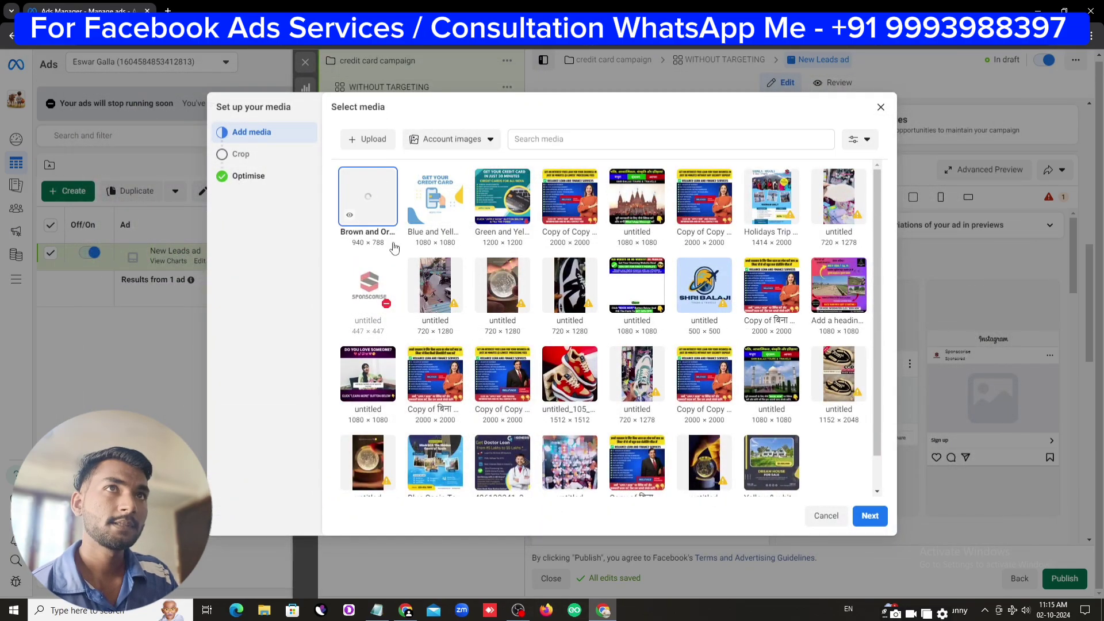
pyautogui.click(861, 520)
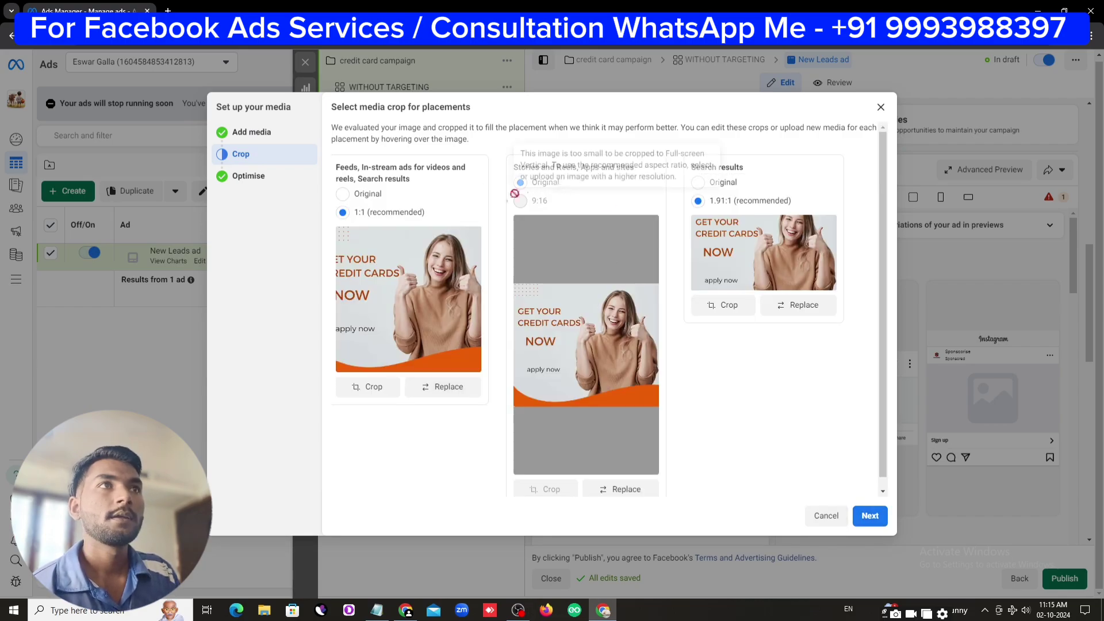
pyautogui.click(344, 196)
pyautogui.click(698, 183)
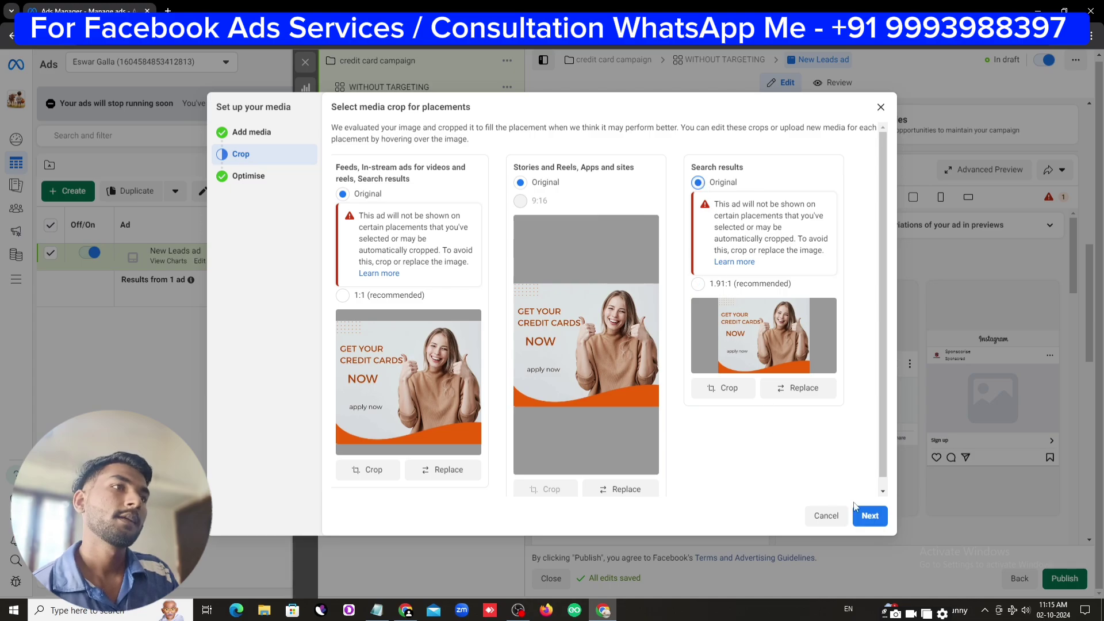
pyautogui.click(871, 517)
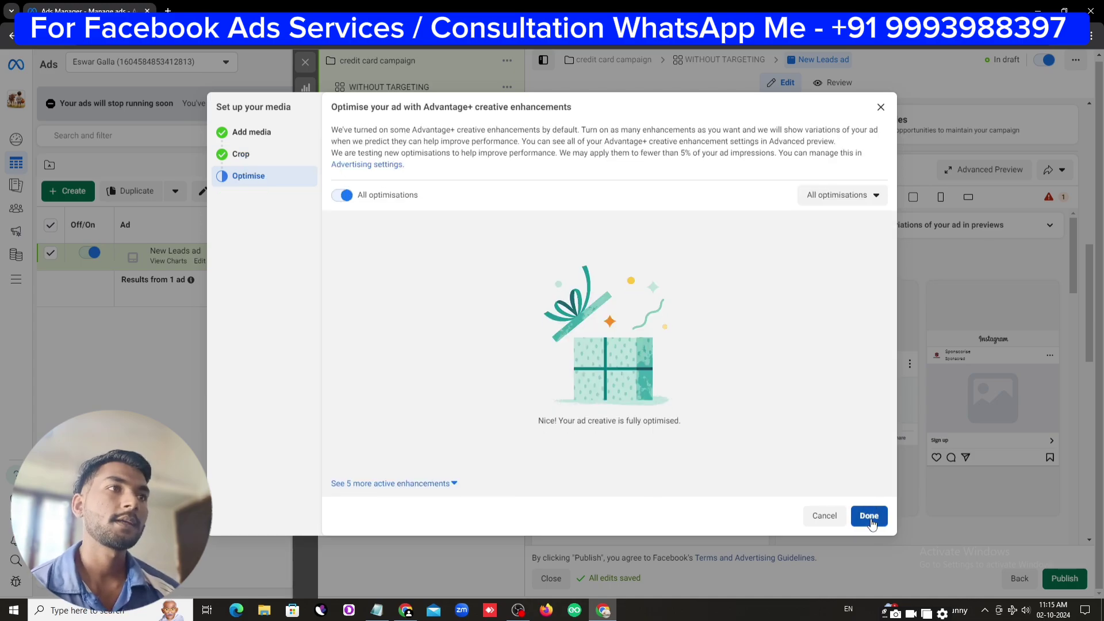
pyautogui.click(869, 515)
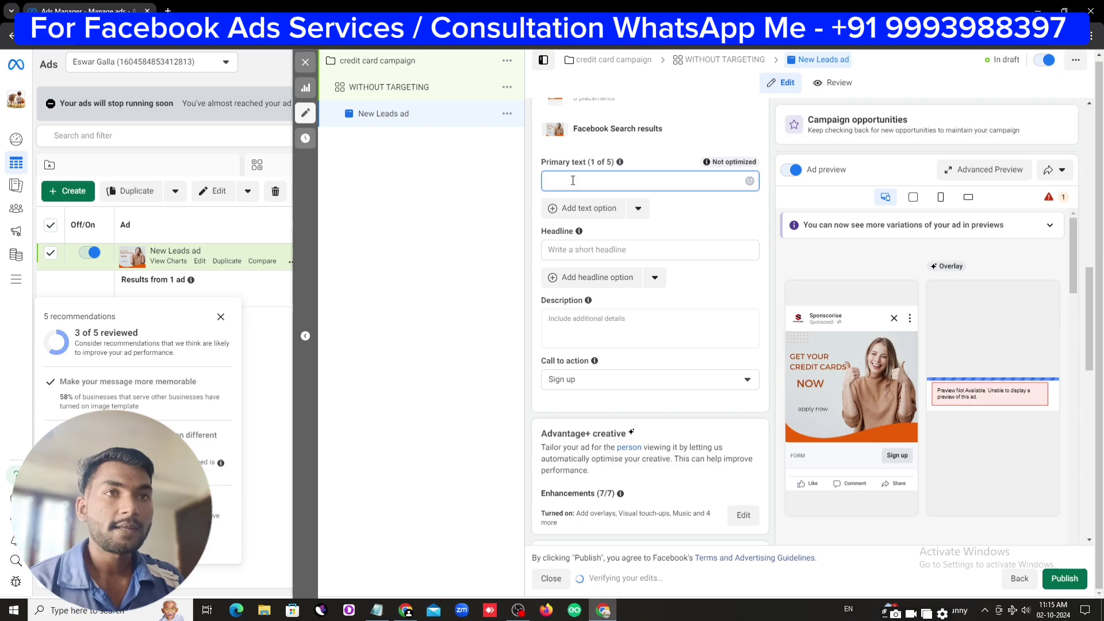
# Copy the three paragraphs of credit card ad copy from the Notepad notes
pyautogui.click(376, 609)
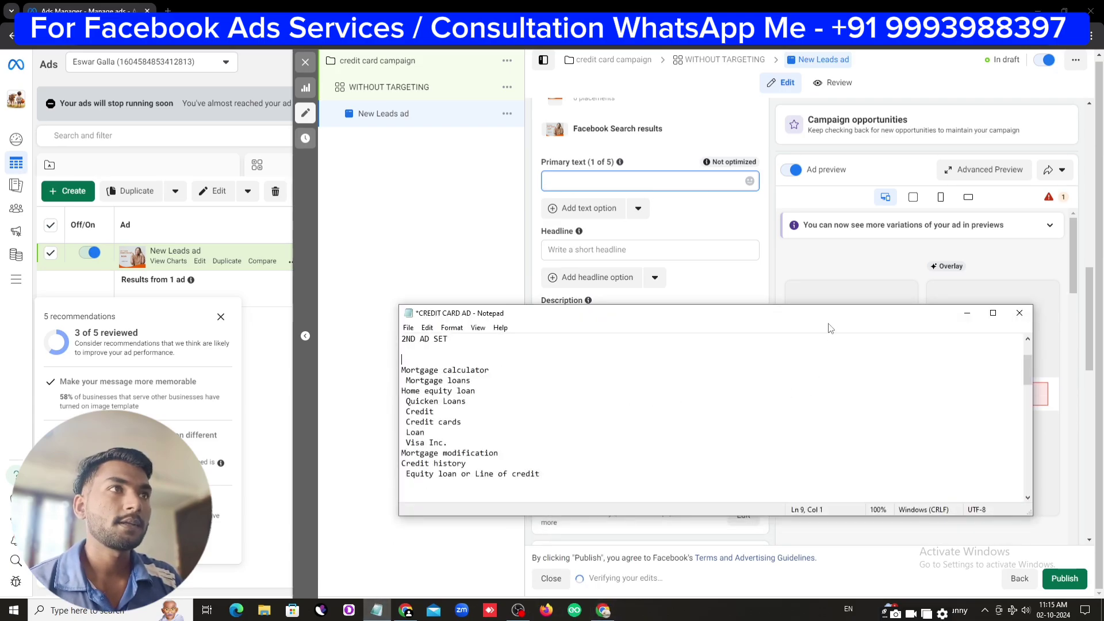
pyautogui.moveTo(828, 307); pyautogui.dragTo(829, 76)
pyautogui.scroll(-2, 595, 325)
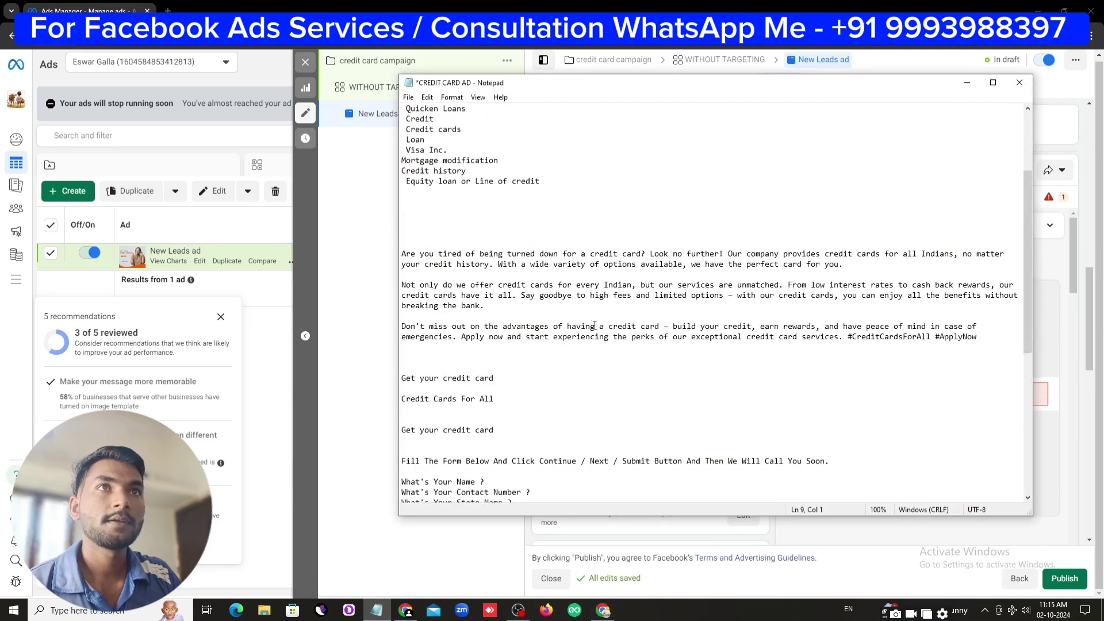
pyautogui.moveTo(403, 251); pyautogui.dragTo(972, 340)
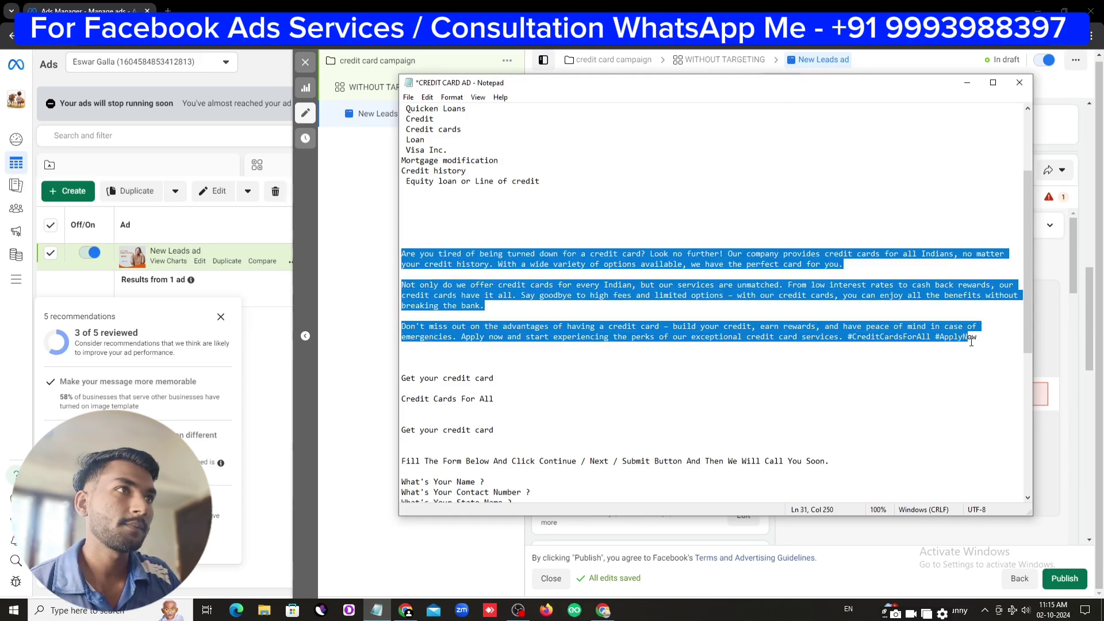
pyautogui.rightClick(928, 333)
pyautogui.click(952, 371)
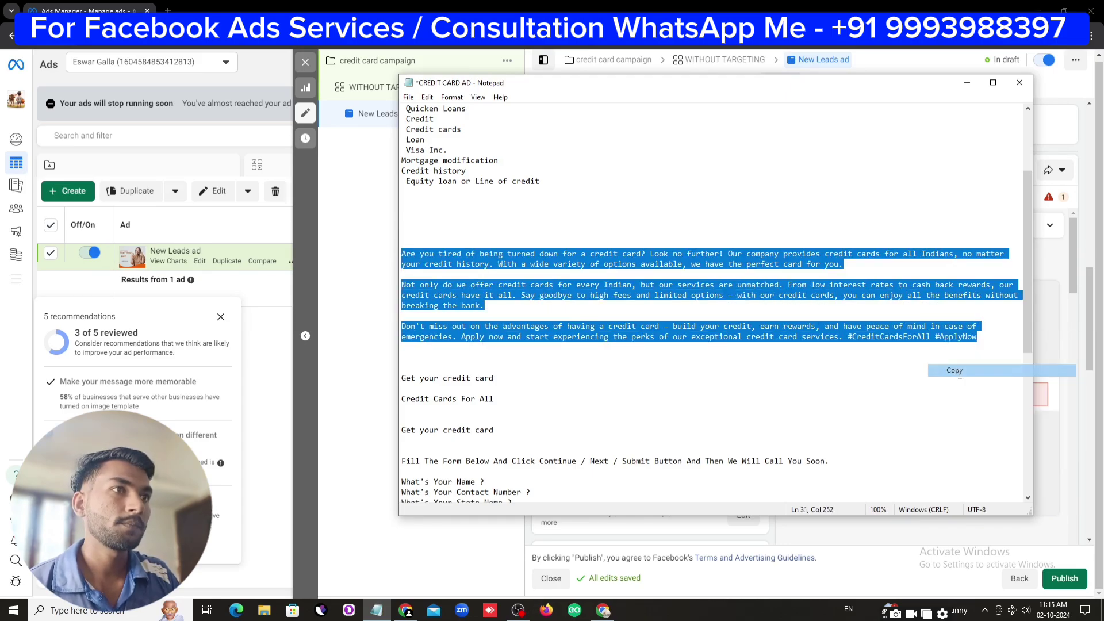
# Paste the copied pitch into the ad's Primary text field and review it
pyautogui.click(868, 554)
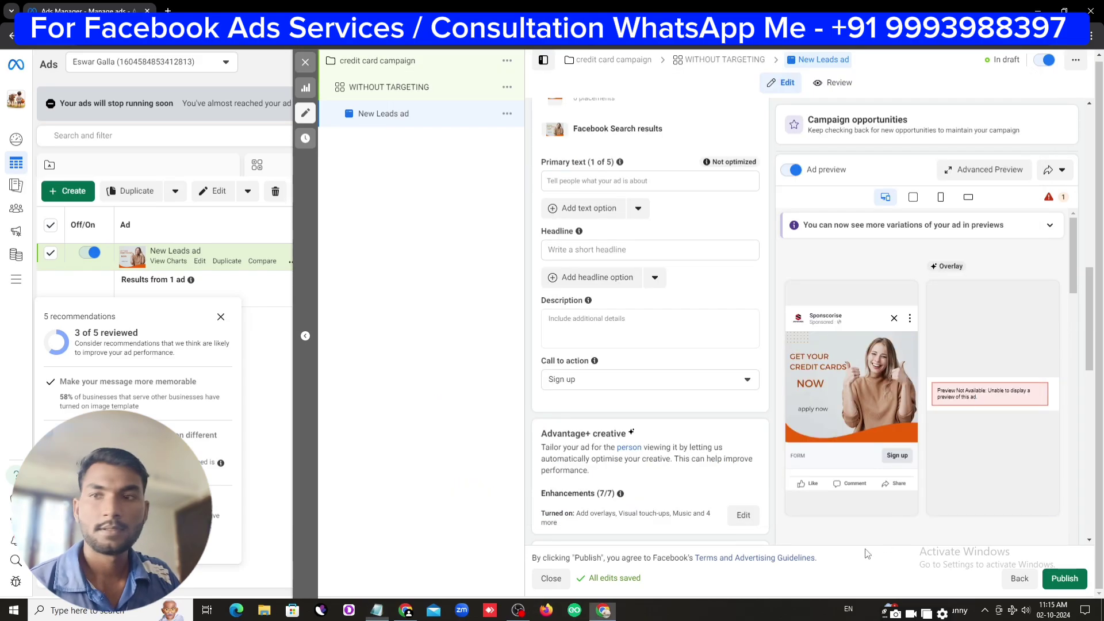
pyautogui.click(581, 181)
pyautogui.rightClick(581, 181)
pyautogui.click(599, 308)
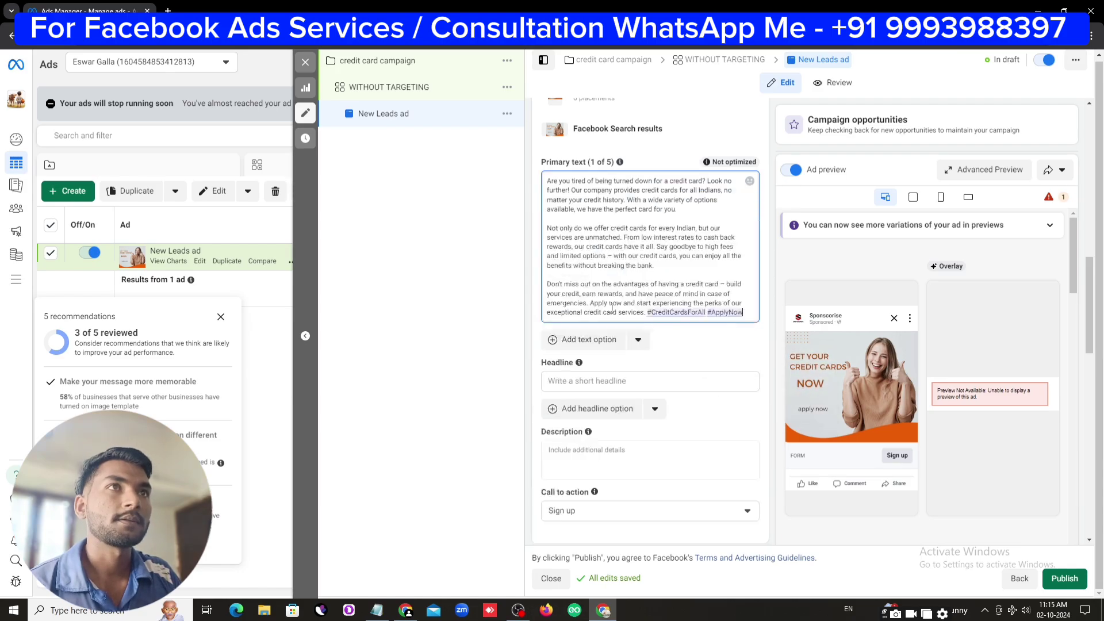
pyautogui.click(599, 379)
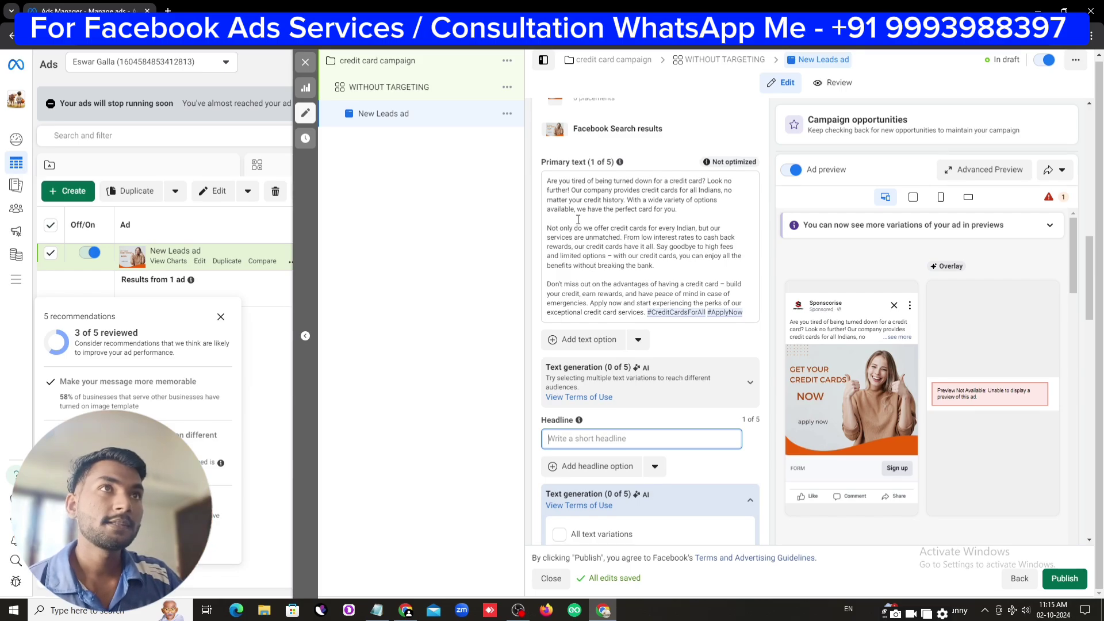
pyautogui.moveTo(548, 180); pyautogui.dragTo(755, 308)
pyautogui.click(700, 276)
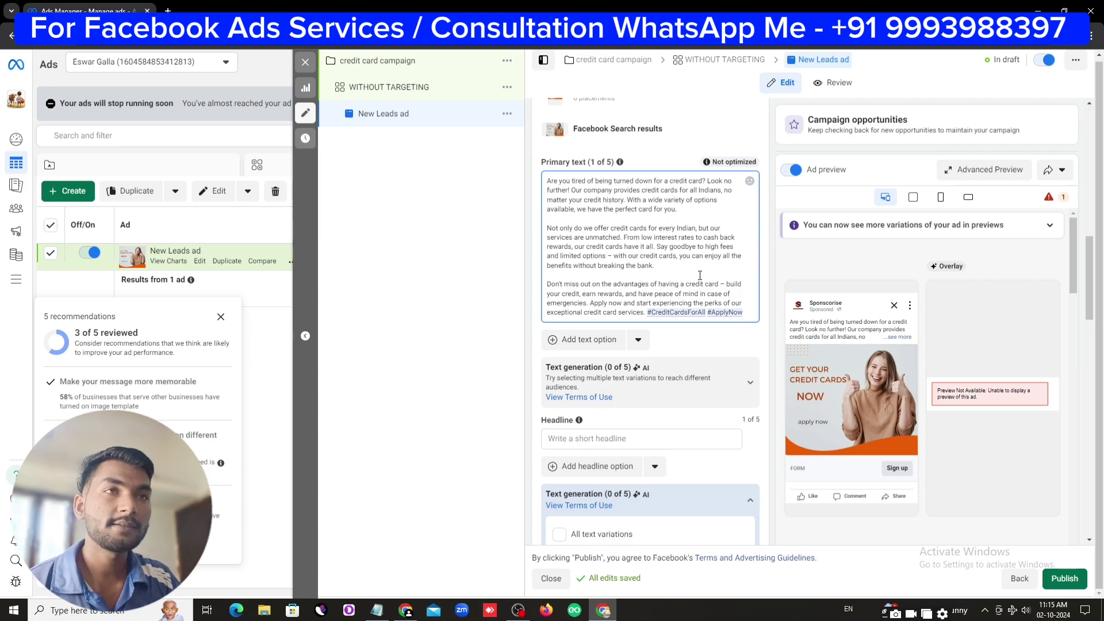
pyautogui.click(666, 439)
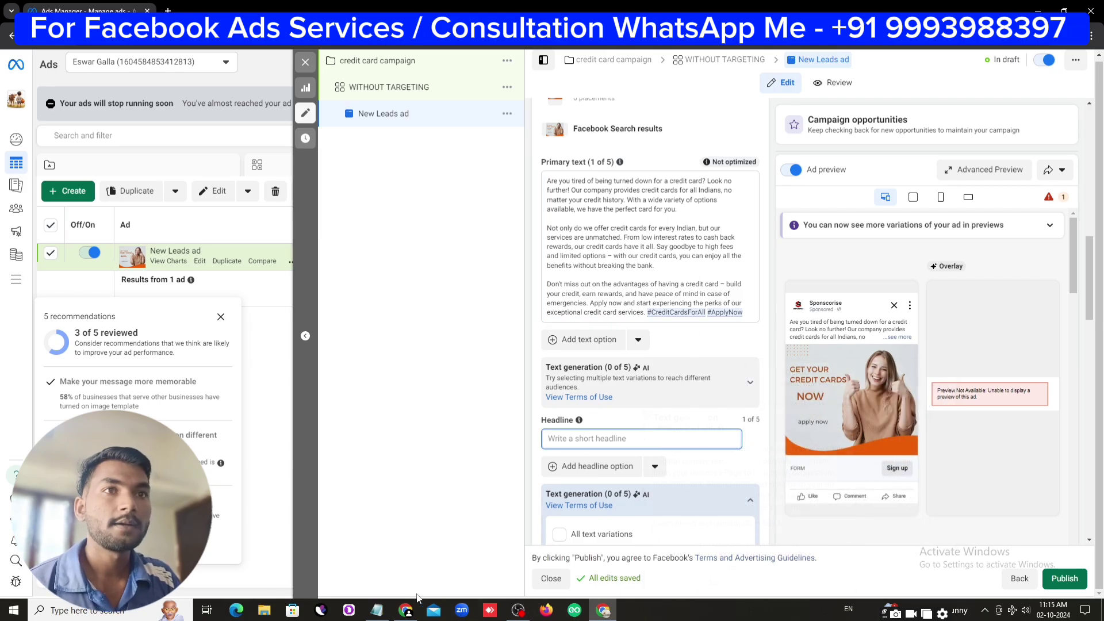
# Copy 'Get your credit card' from Notepad into the ad's Headline field
pyautogui.click(387, 609)
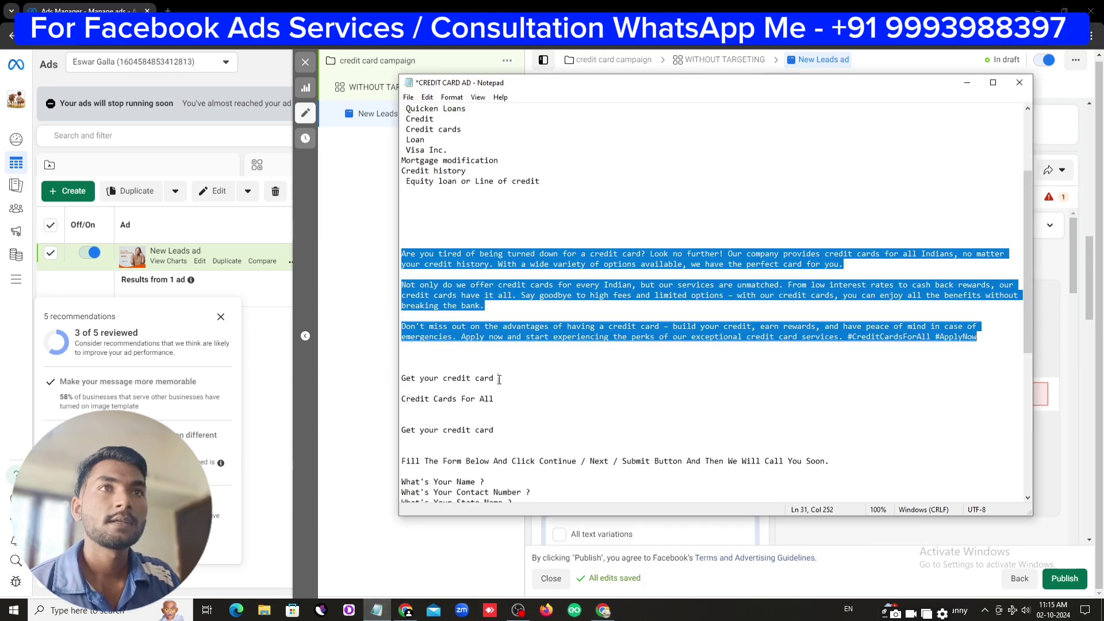
pyautogui.moveTo(498, 378); pyautogui.dragTo(410, 375)
pyautogui.rightClick(410, 384)
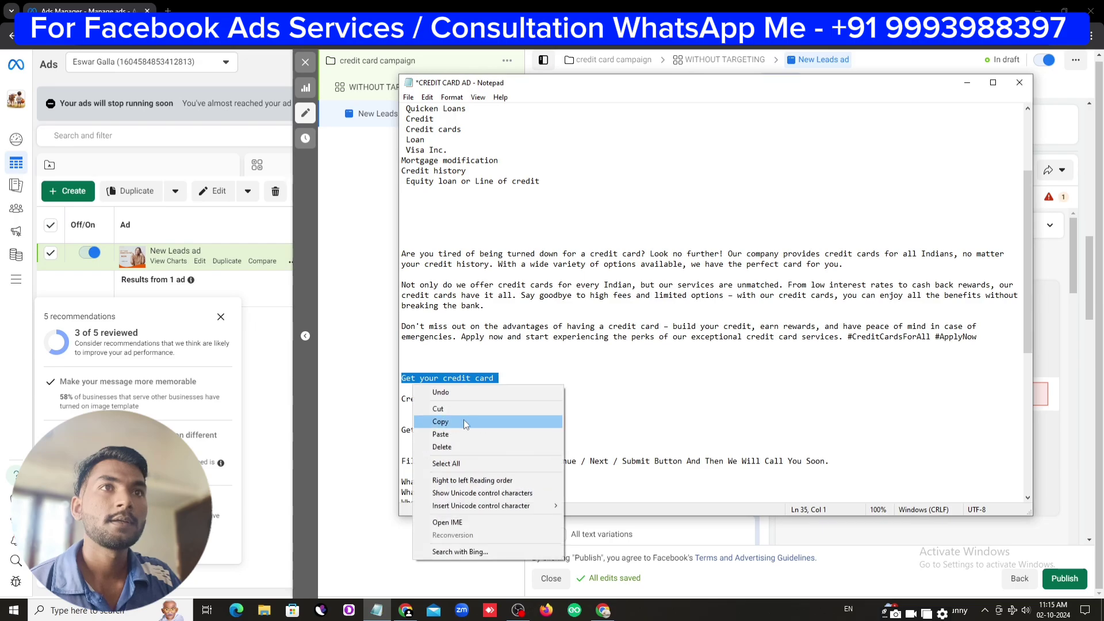
pyautogui.click(437, 421)
pyautogui.click(380, 381)
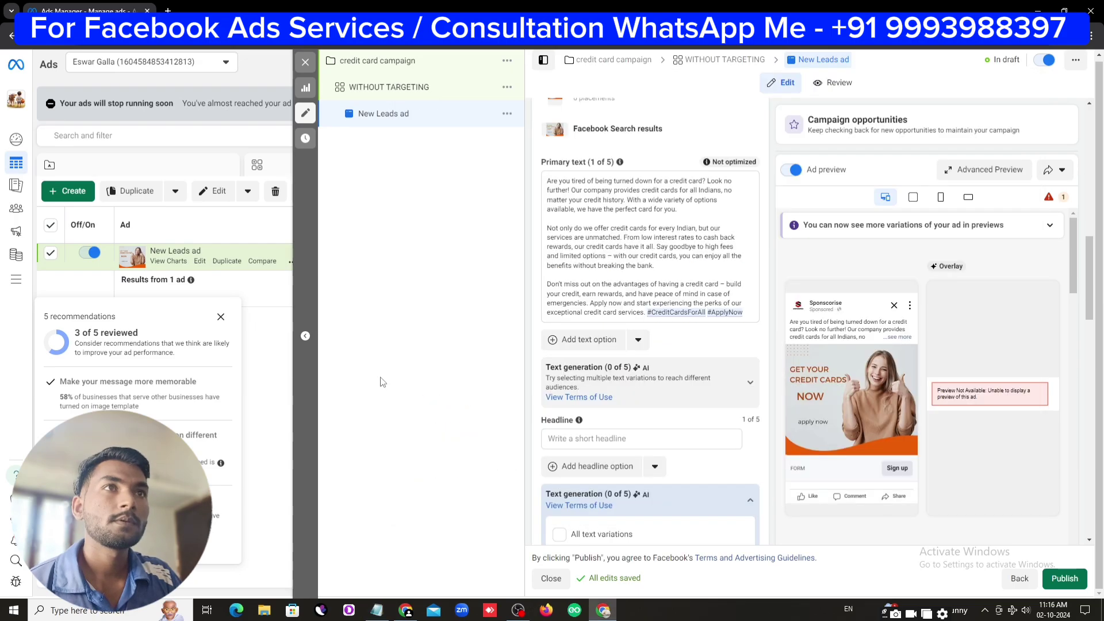
pyautogui.click(593, 438)
pyautogui.rightClick(593, 438)
pyautogui.click(633, 311)
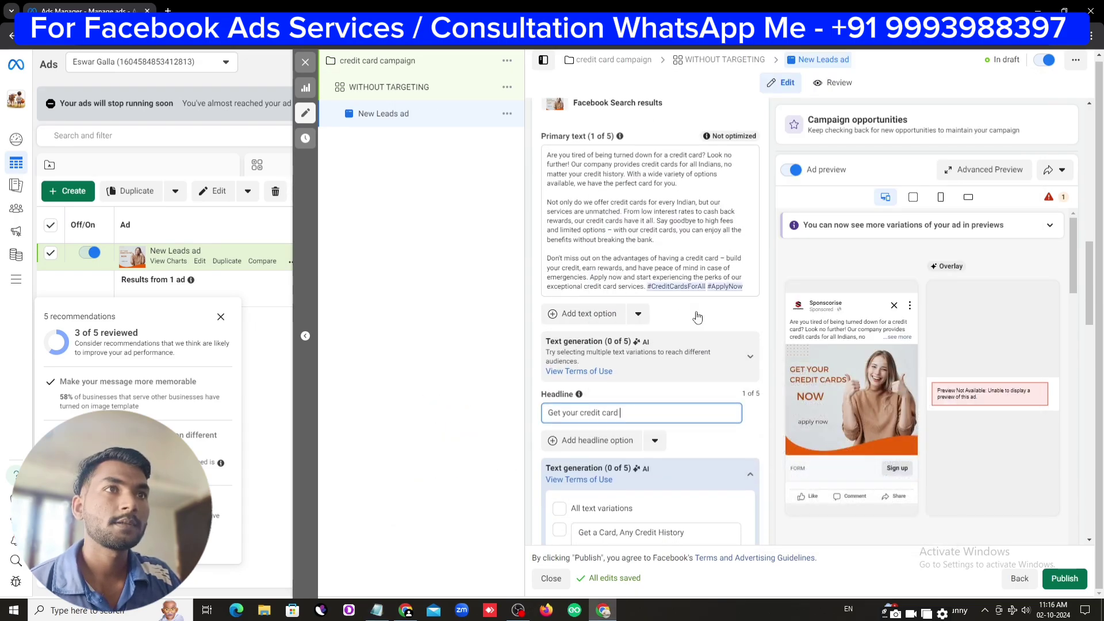
# Add AI headlines Your Perfect Credit Card Awaits, Credit Cards for All Indians and Get Your Credit Card Now
pyautogui.scroll(-4, 661, 345)
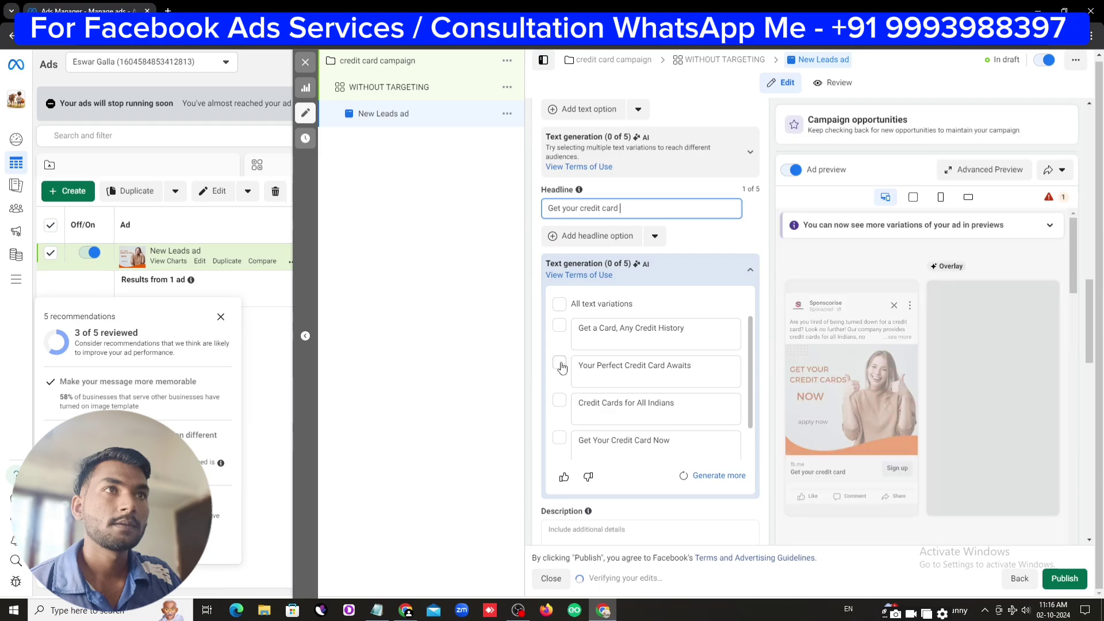
pyautogui.click(559, 363)
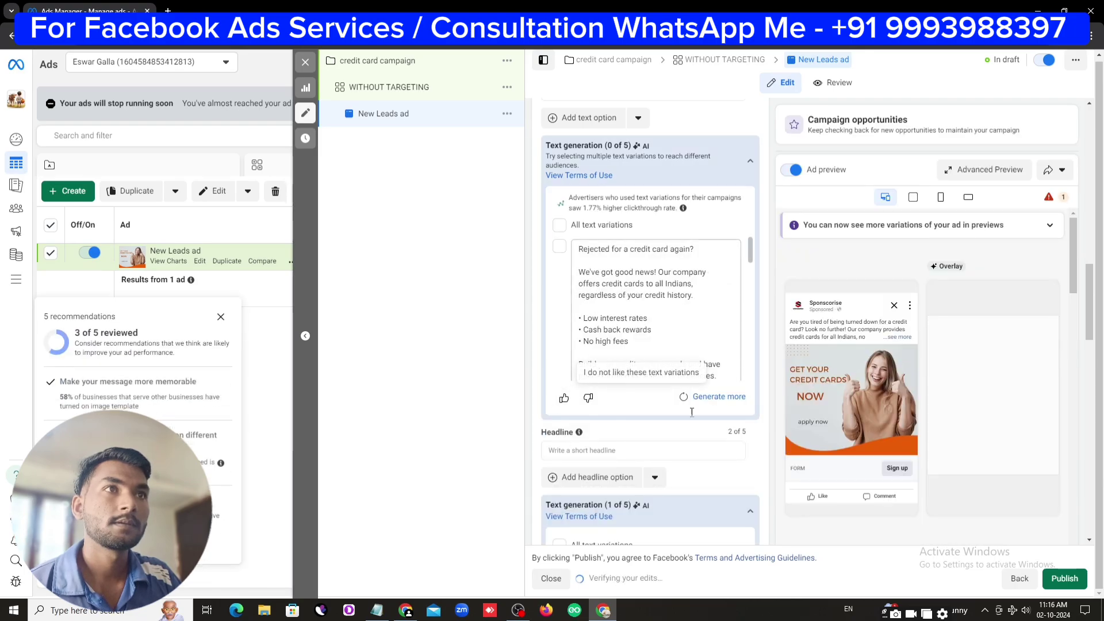
pyautogui.scroll(-4, 586, 408)
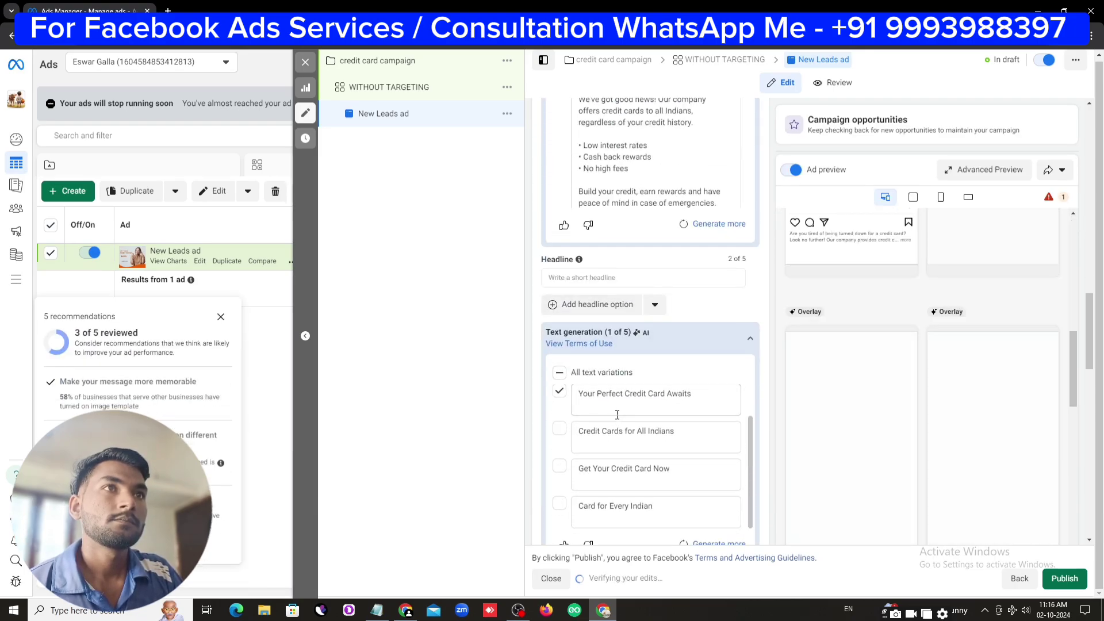
pyautogui.click(561, 372)
pyautogui.click(560, 408)
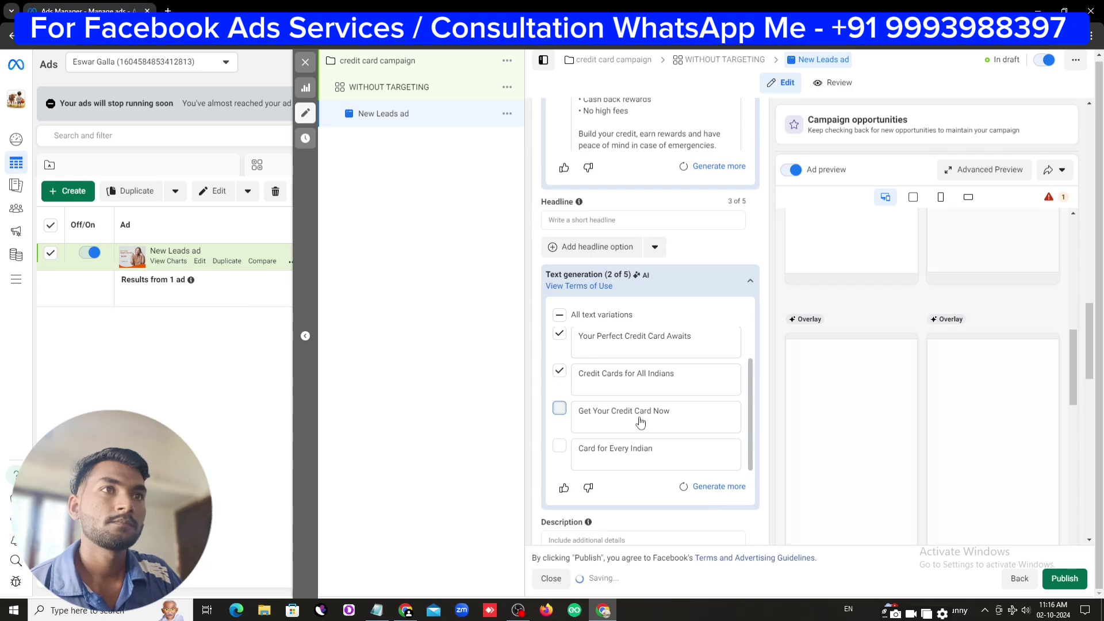
pyautogui.scroll(-5, 632, 345)
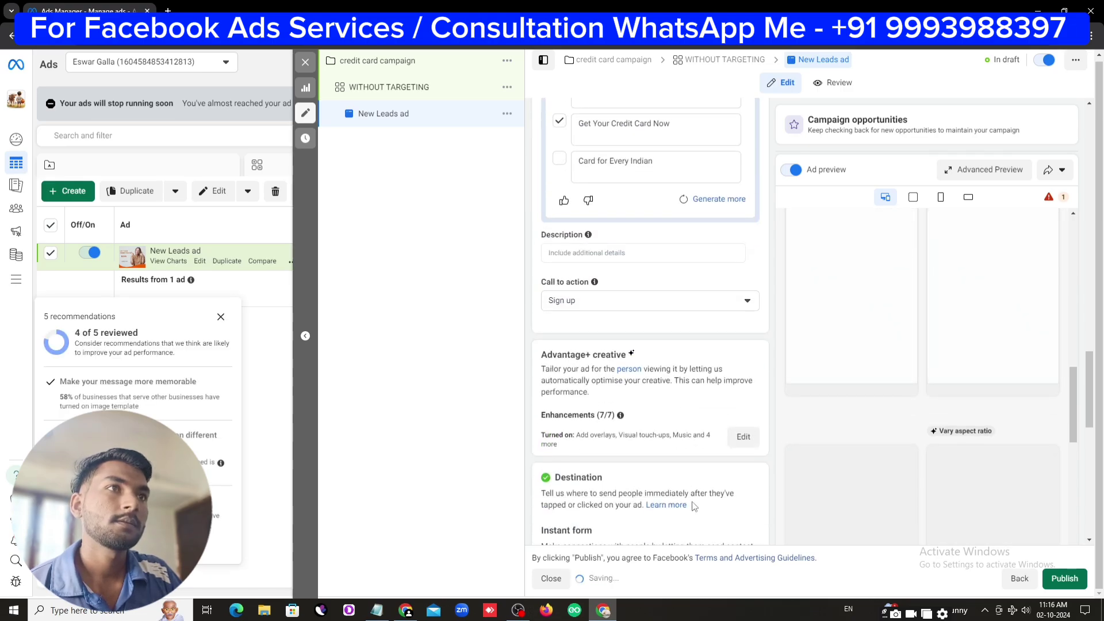
pyautogui.click(594, 252)
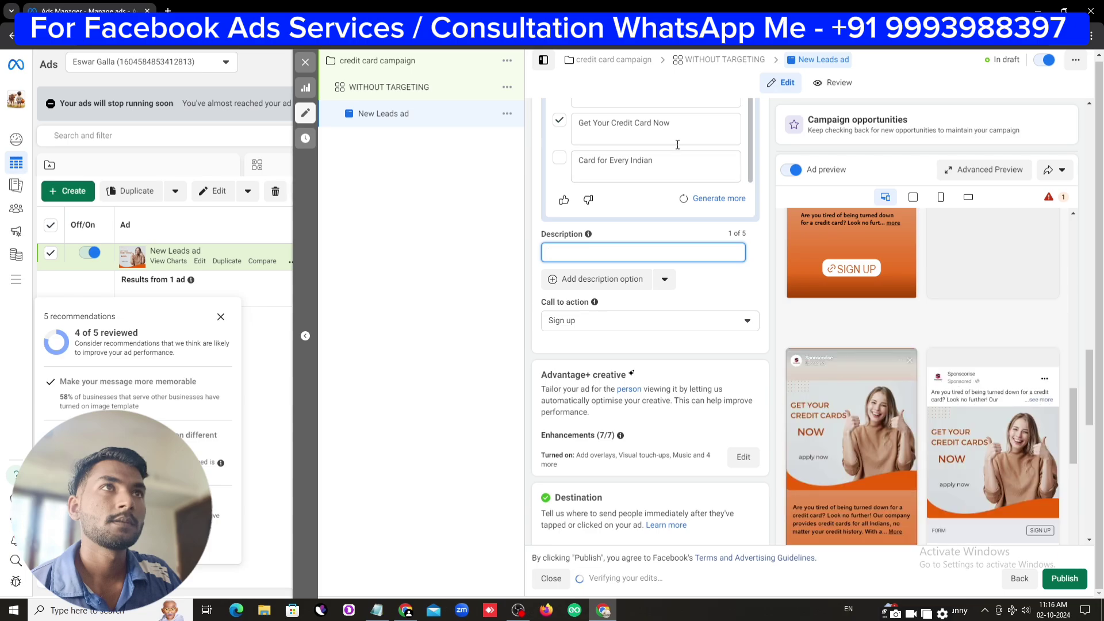
# Copy the 'Get Your Credit Card Now' headline into the Description field
pyautogui.doubleClick(662, 124)
pyautogui.moveTo(646, 129); pyautogui.dragTo(580, 129)
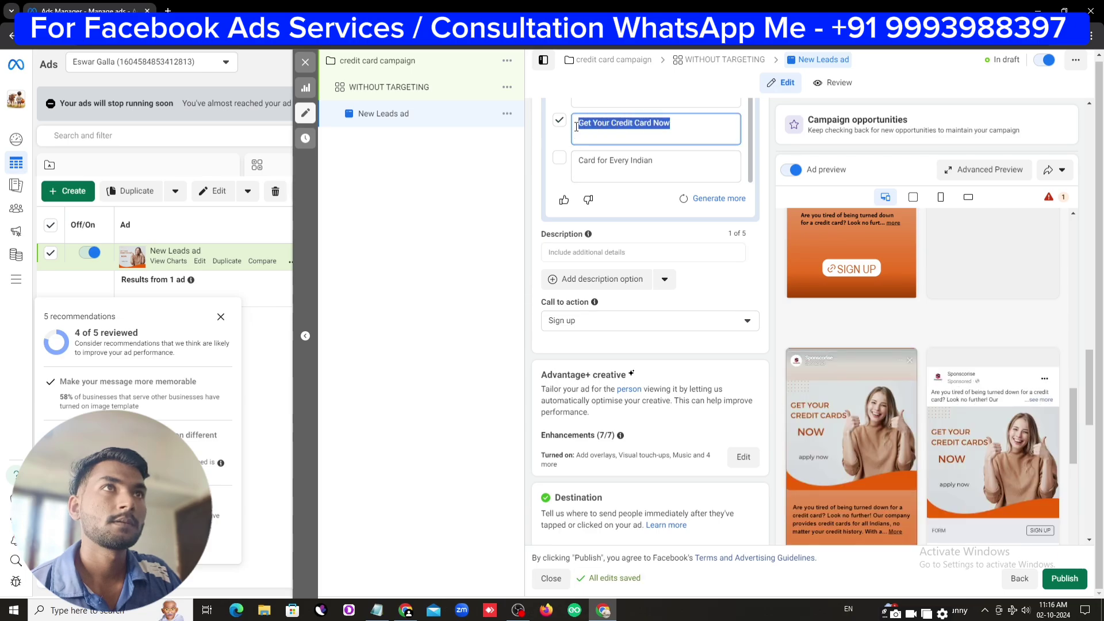
pyautogui.rightClick(588, 124)
pyautogui.click(616, 190)
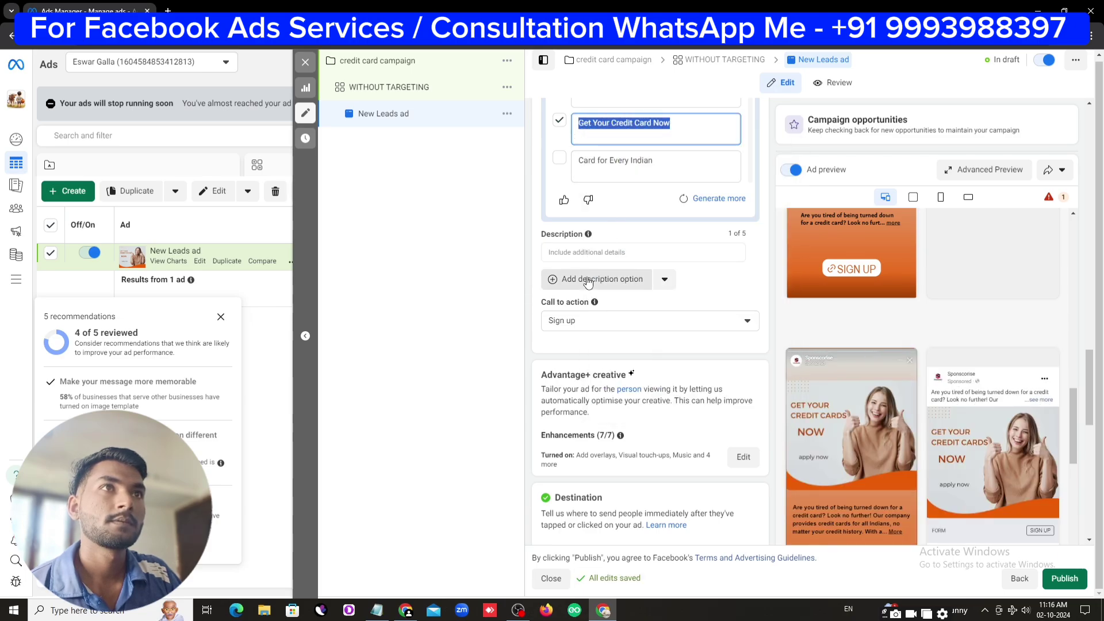
pyautogui.rightClick(601, 248)
pyautogui.click(574, 253)
pyautogui.rightClick(575, 257)
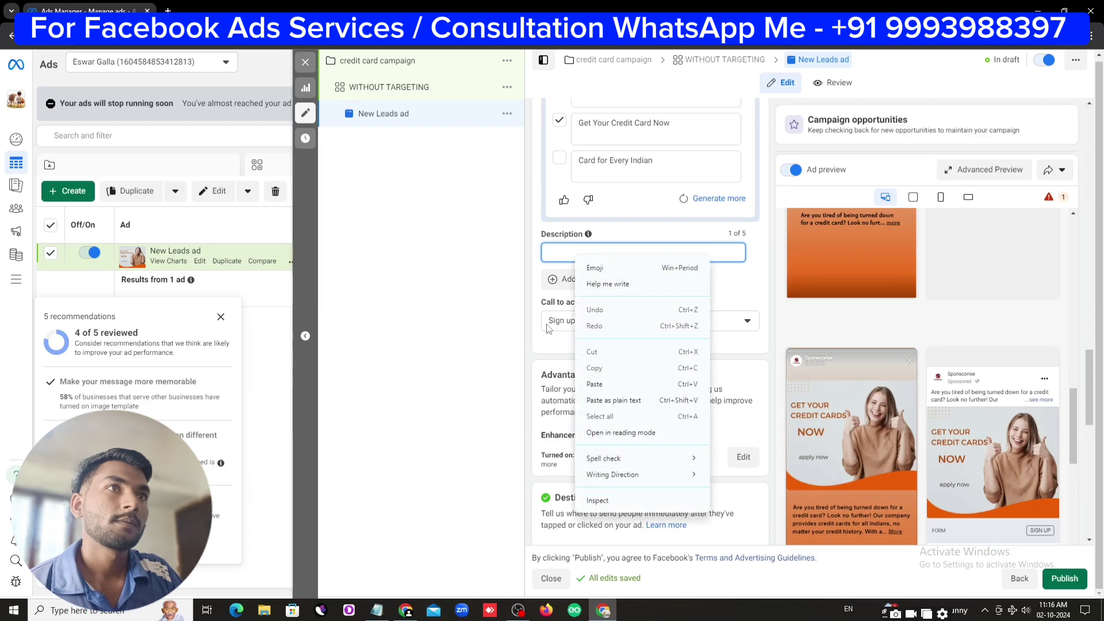
pyautogui.click(598, 391)
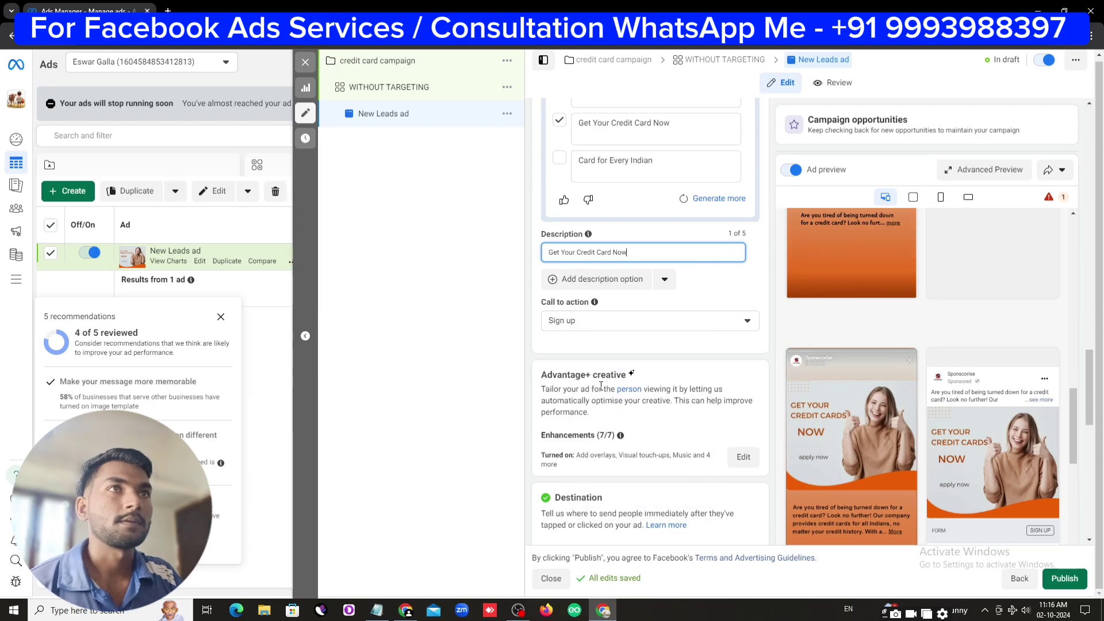
# Change the call to action from Sign up to Apply now
pyautogui.click(609, 321)
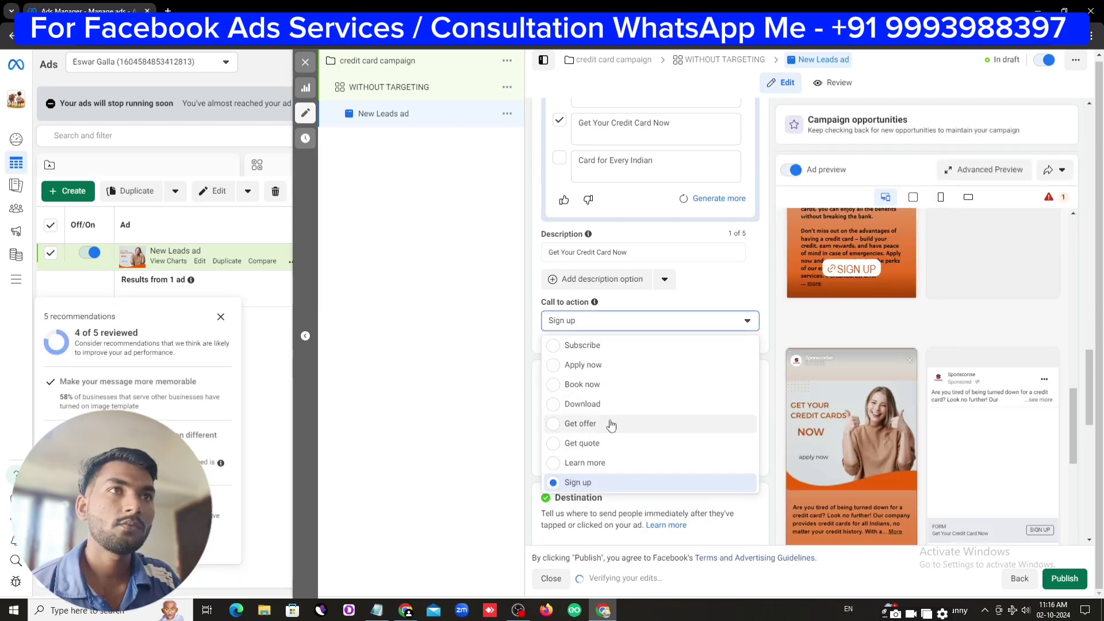
pyautogui.click(553, 366)
pyautogui.scroll(10, 715, 519)
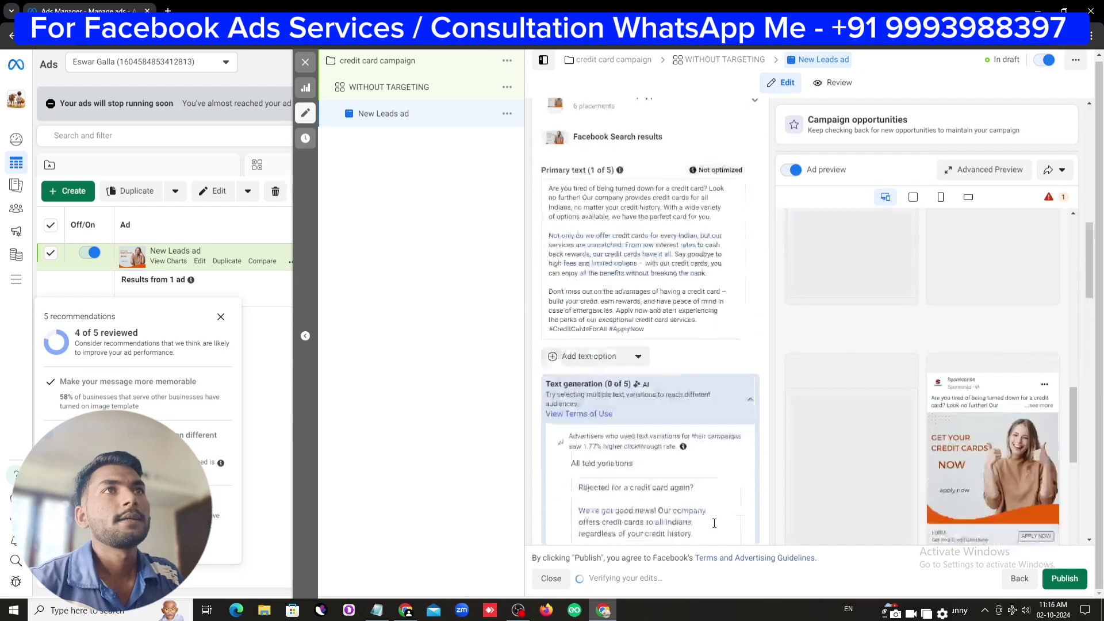
pyautogui.scroll(-10, 715, 519)
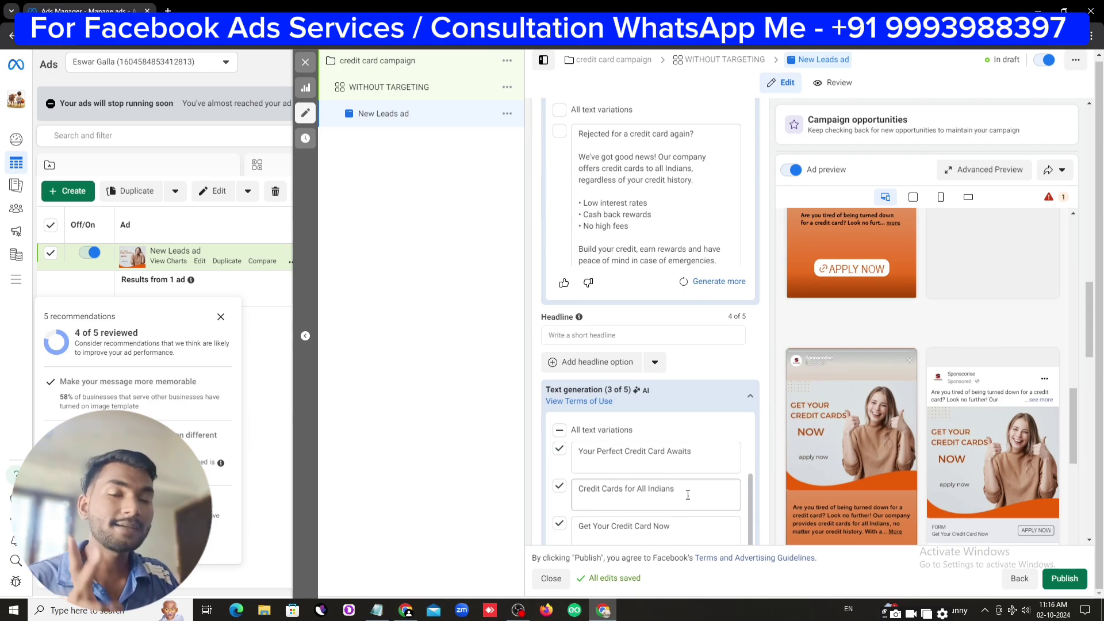
pyautogui.scroll(-5, 962, 378)
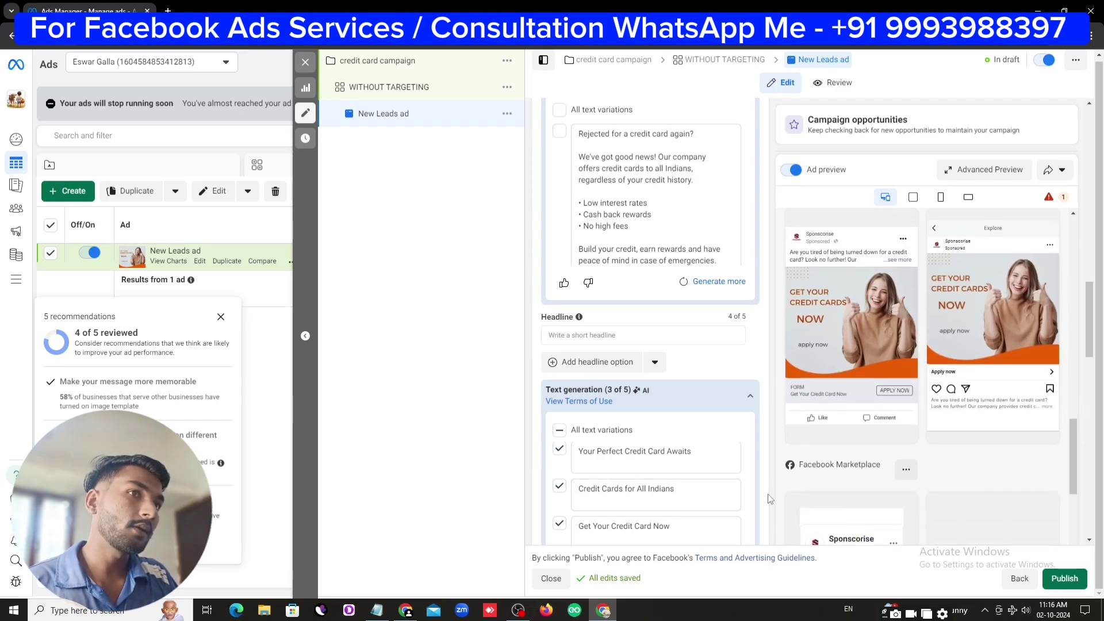
pyautogui.scroll(-4, 1083, 364)
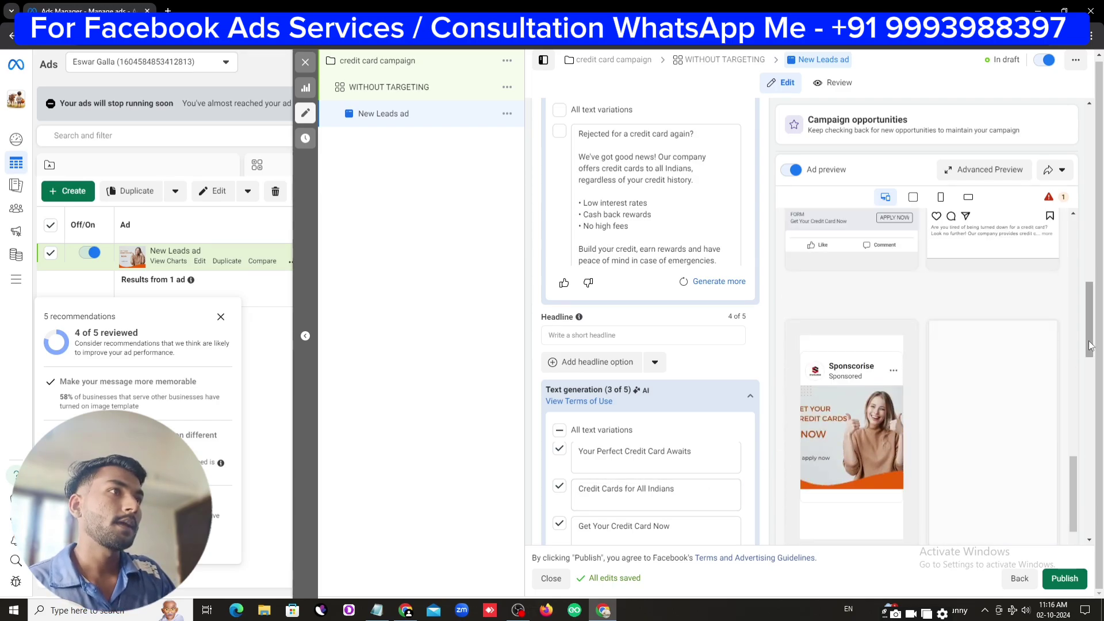
pyautogui.moveTo(1088, 341); pyautogui.dragTo(1077, 519)
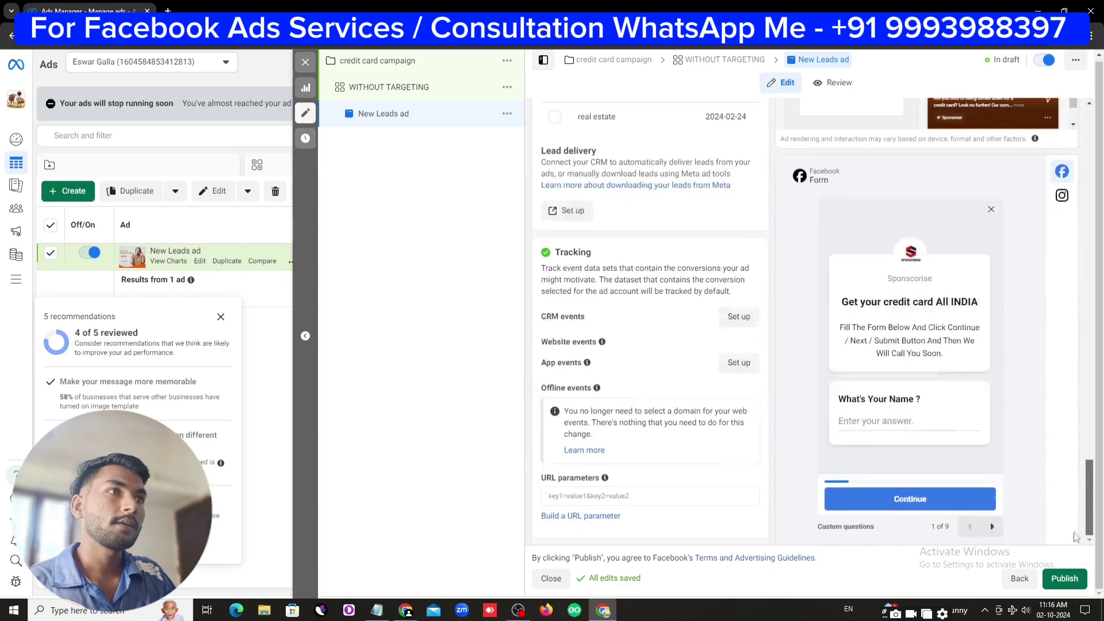
pyautogui.scroll(4, 762, 460)
pyautogui.scroll(2, 647, 457)
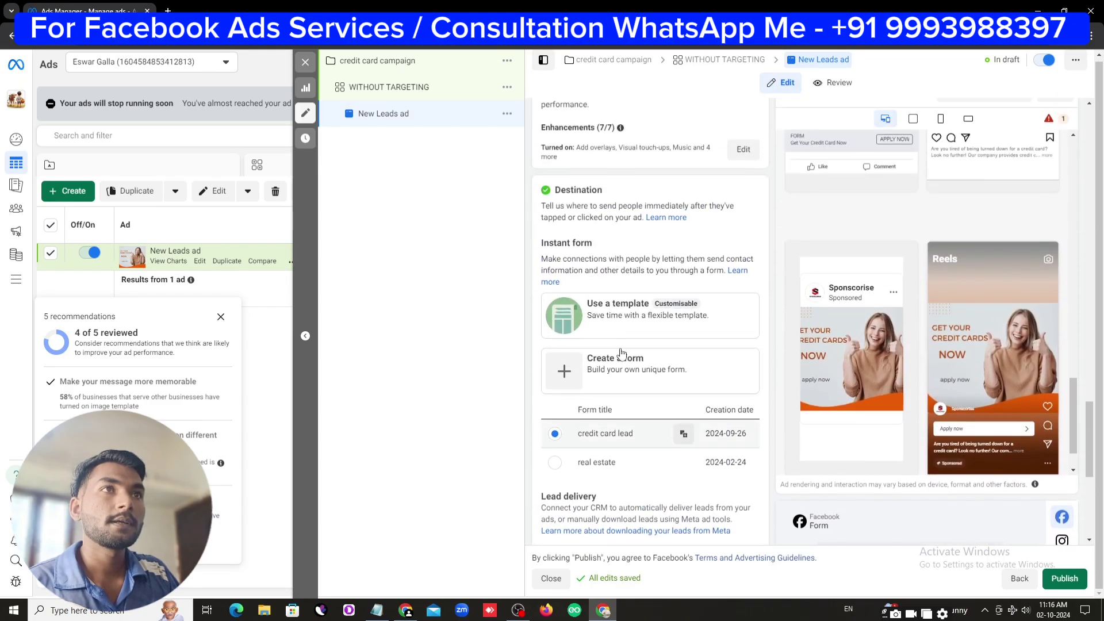
# Create a new More volume instant form named 'credit cards test' and continue to Intro
pyautogui.click(582, 376)
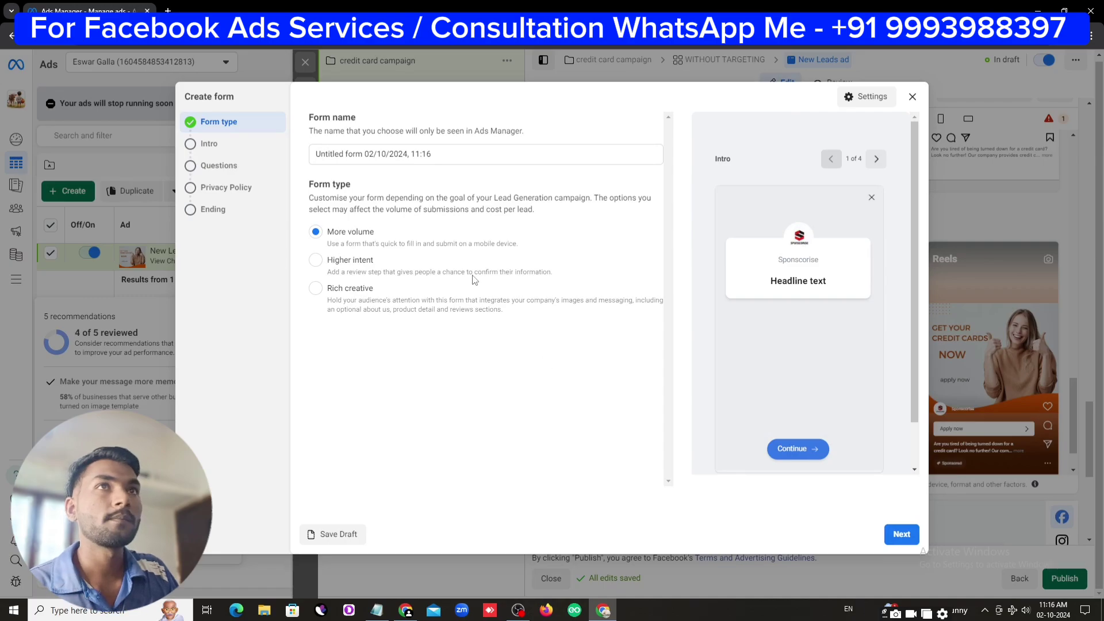
pyautogui.moveTo(451, 153); pyautogui.dragTo(293, 160)
pyautogui.write('credit cards test')
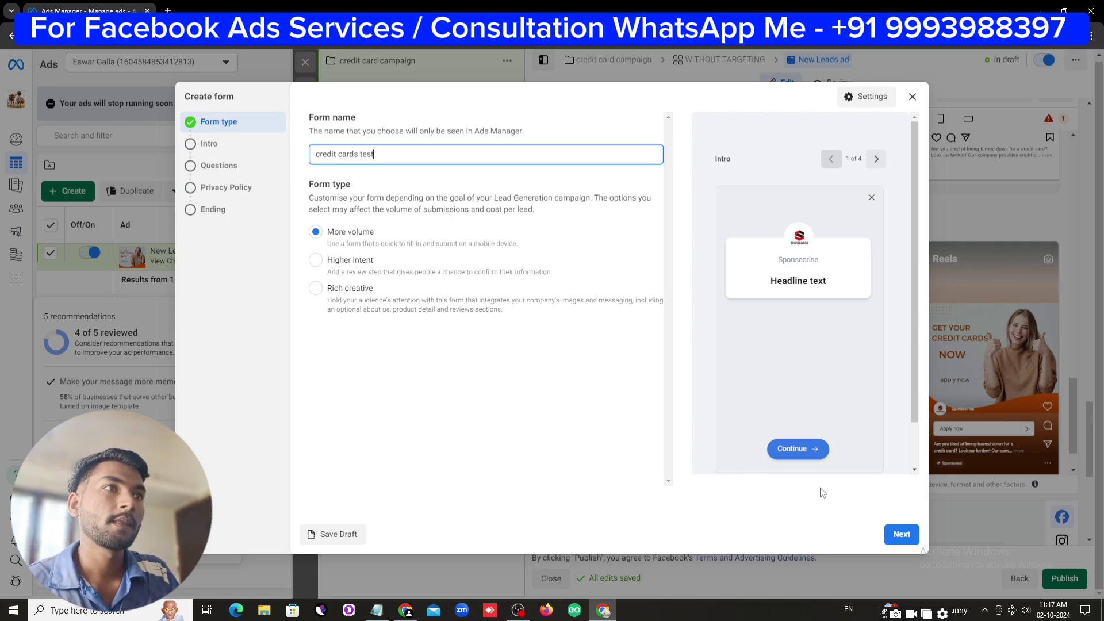
pyautogui.click(899, 535)
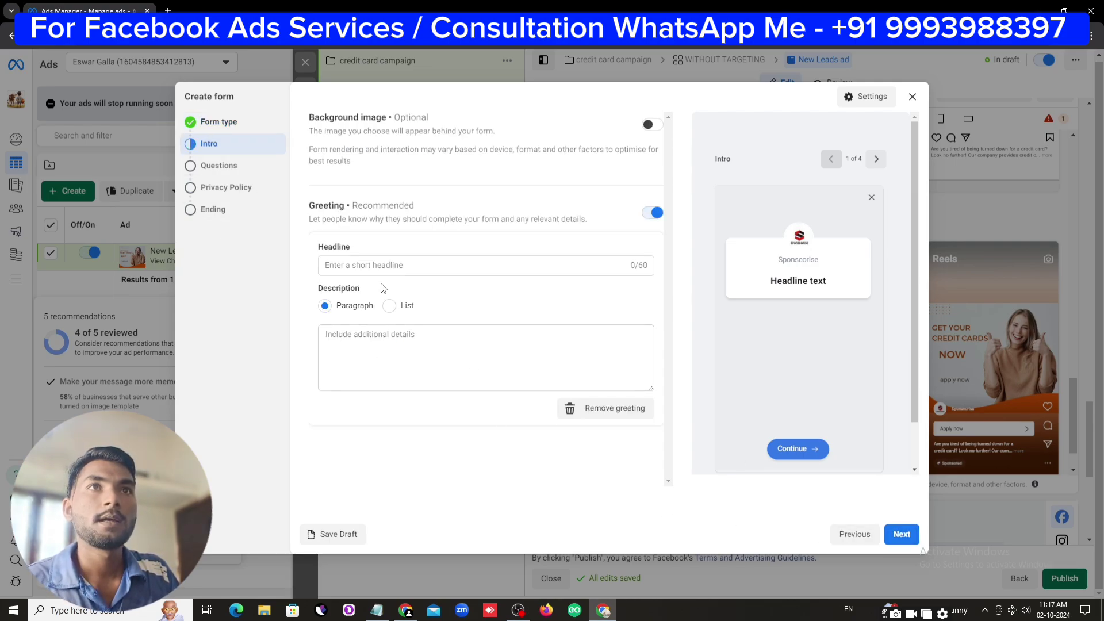
# Set the intro greeting headline to 'Get your credit card', copied from Notepad
pyautogui.click(374, 266)
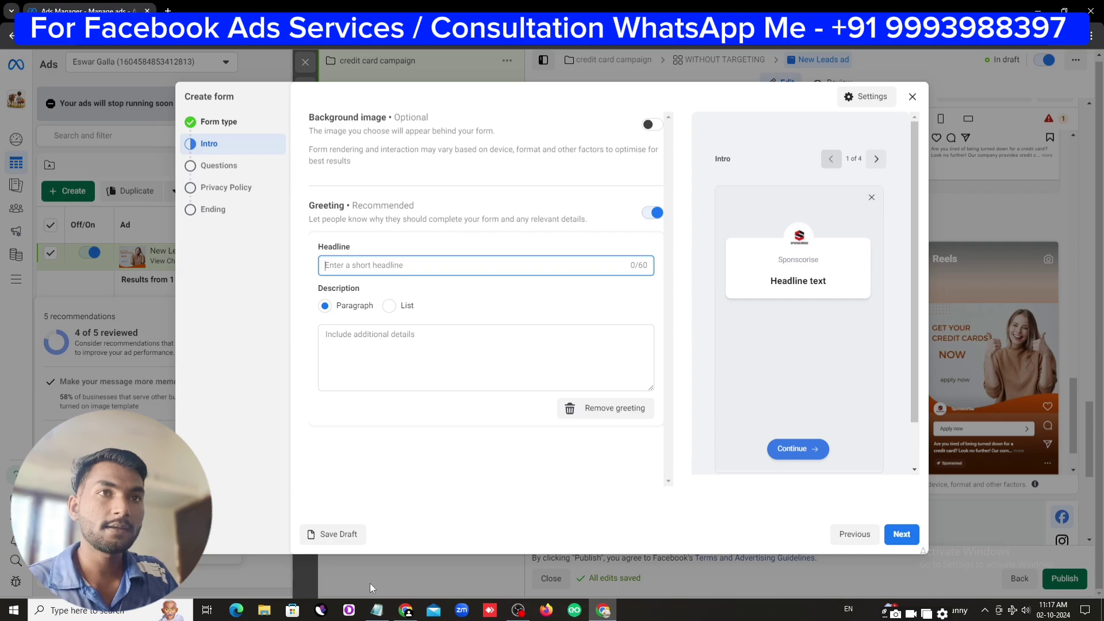
pyautogui.click(377, 610)
pyautogui.scroll(-3, 498, 373)
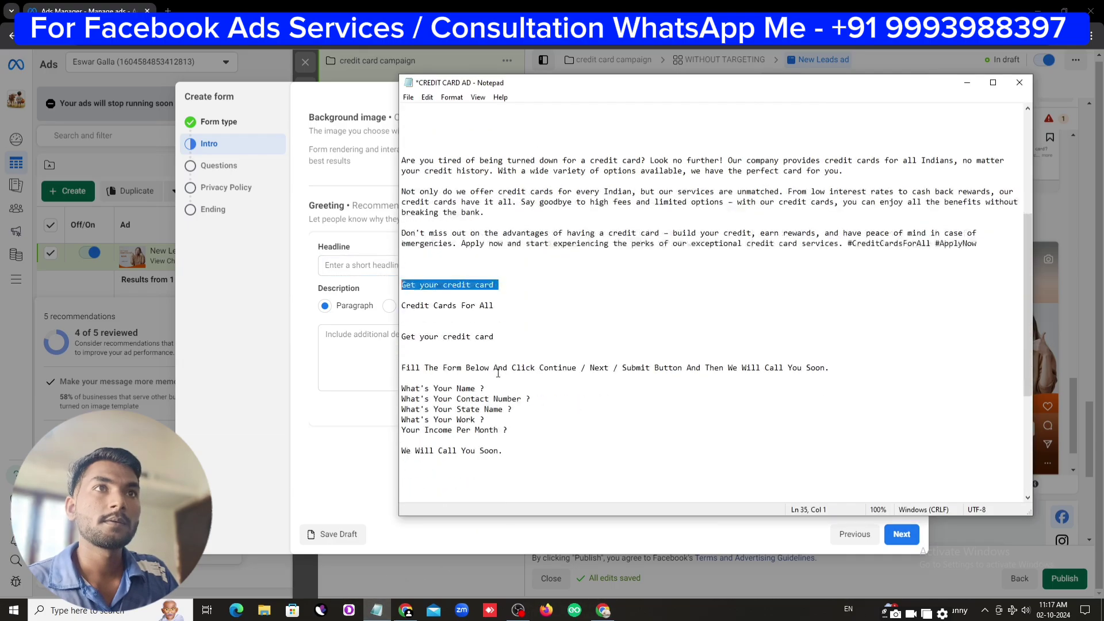
pyautogui.moveTo(505, 339); pyautogui.dragTo(402, 339)
pyautogui.rightClick(410, 340)
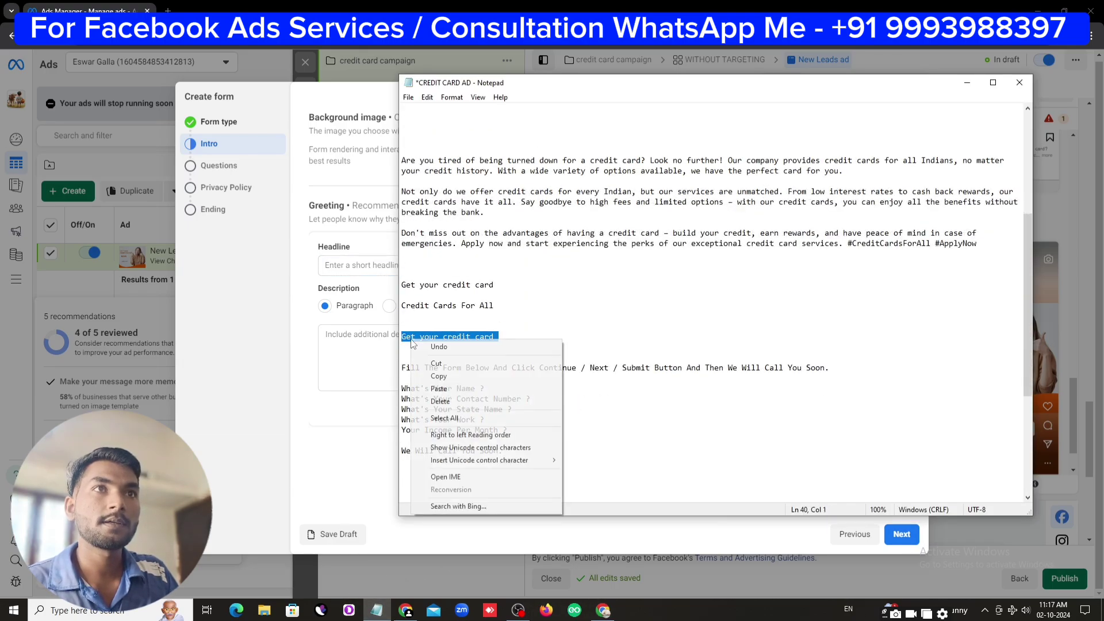
pyautogui.click(439, 376)
pyautogui.click(346, 263)
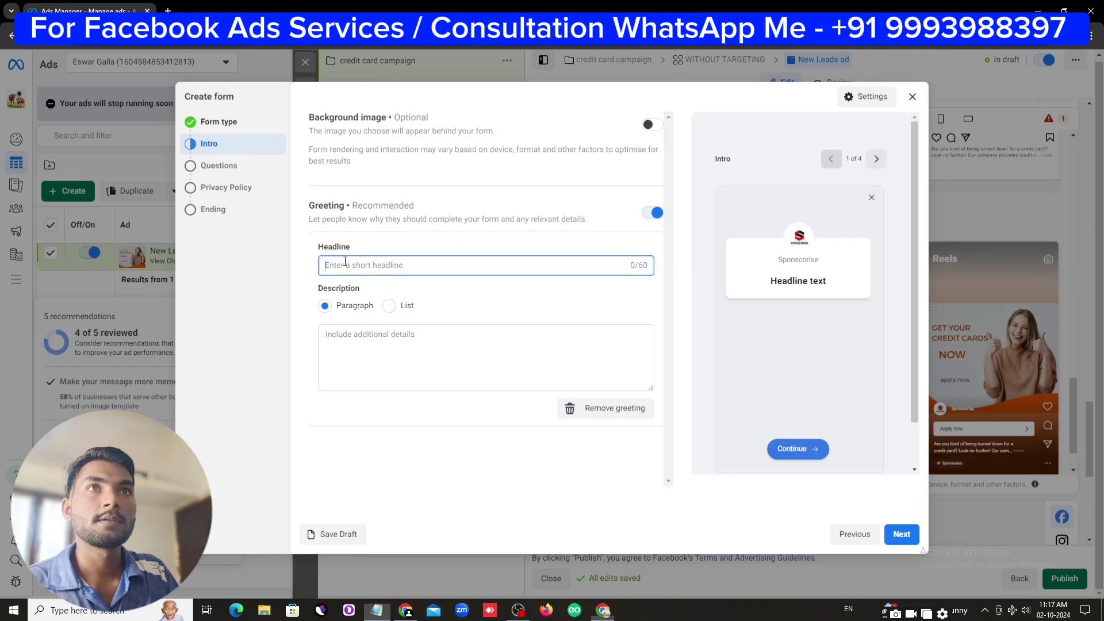
pyautogui.rightClick(347, 264)
pyautogui.click(382, 369)
# Paste the fill-the-form, call-back sentence from Notepad as the intro description, then go to Questions
pyautogui.click(378, 356)
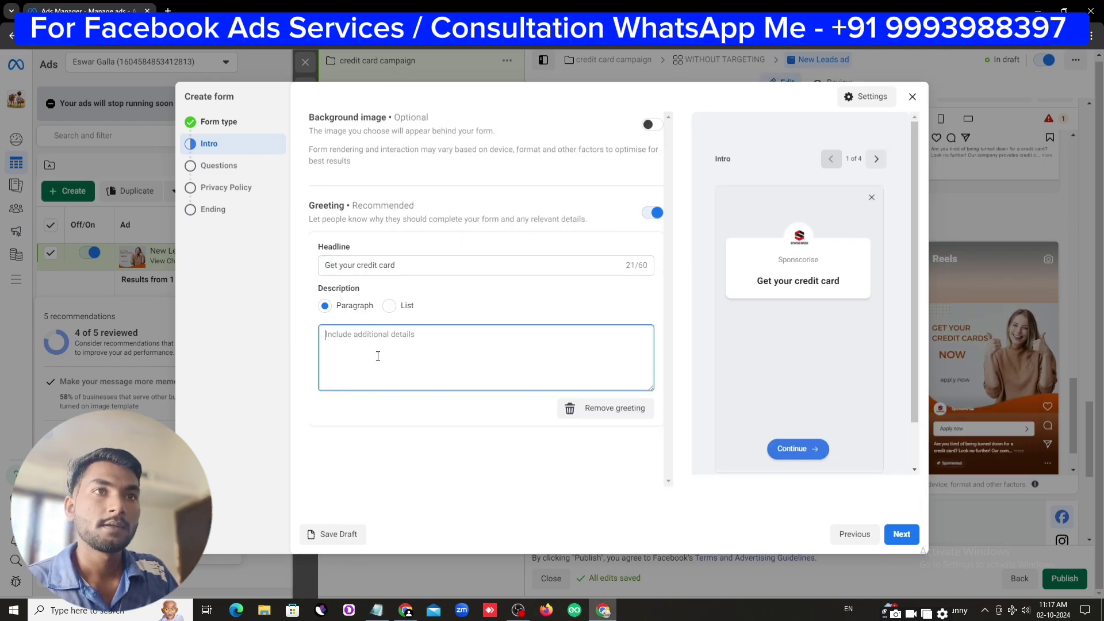
pyautogui.click(377, 609)
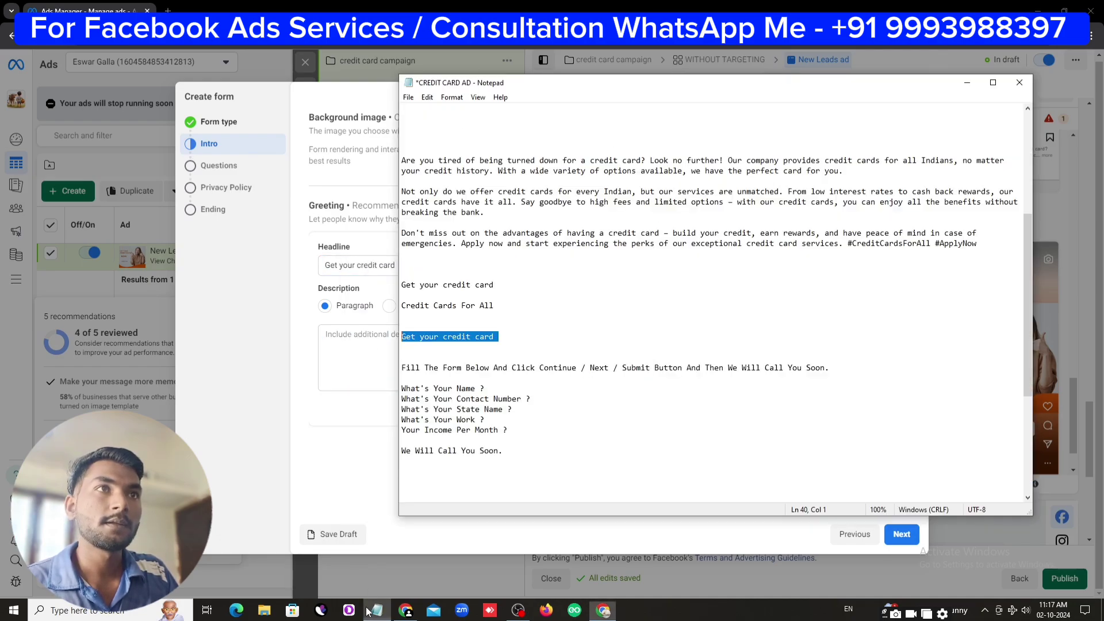
pyautogui.click(864, 377)
pyautogui.moveTo(833, 370); pyautogui.dragTo(396, 366)
pyautogui.rightClick(413, 369)
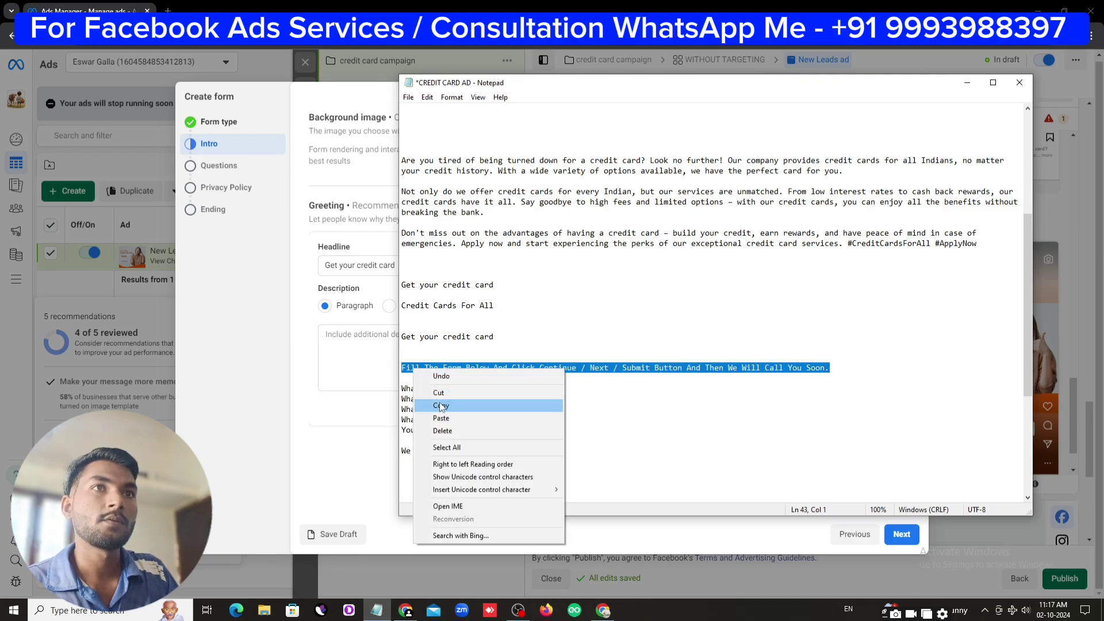
pyautogui.click(440, 405)
pyautogui.click(352, 340)
pyautogui.rightClick(353, 340)
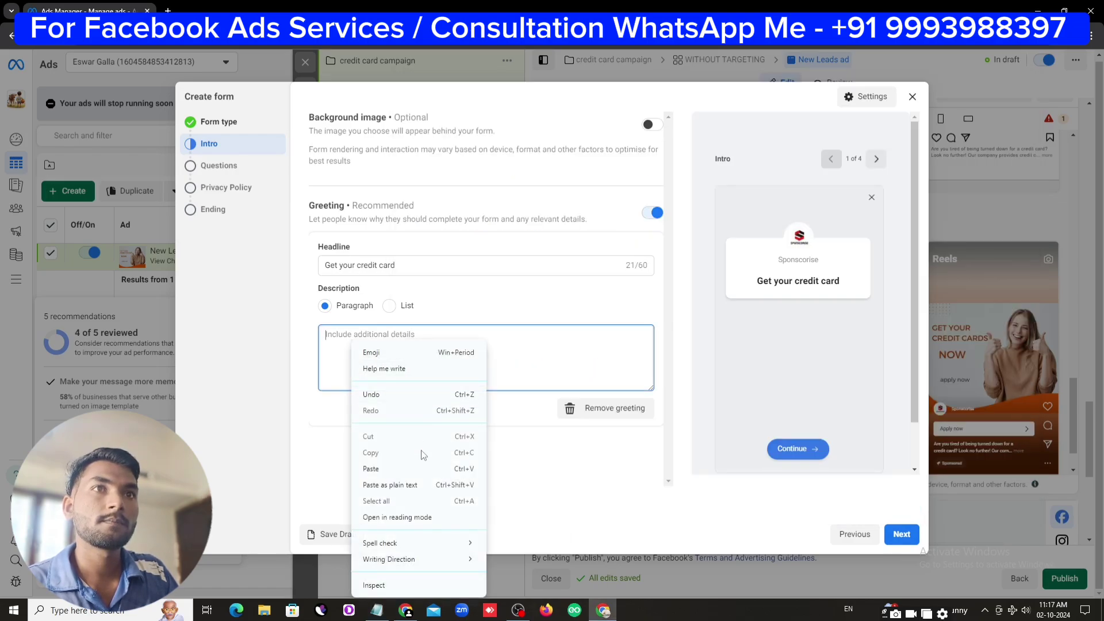
pyautogui.click(425, 469)
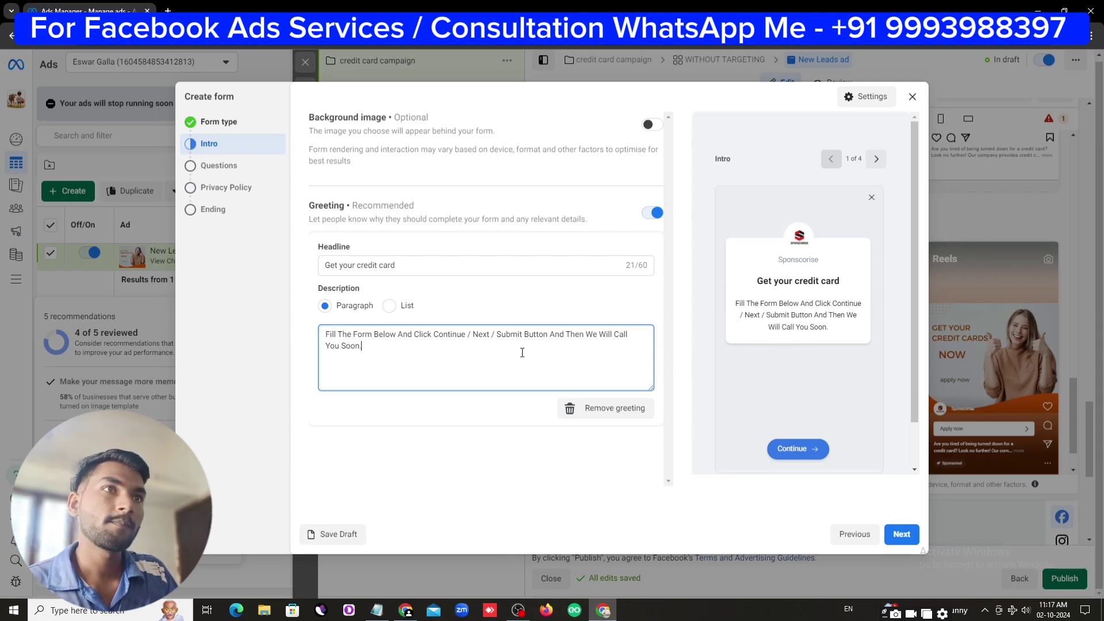
pyautogui.click(901, 537)
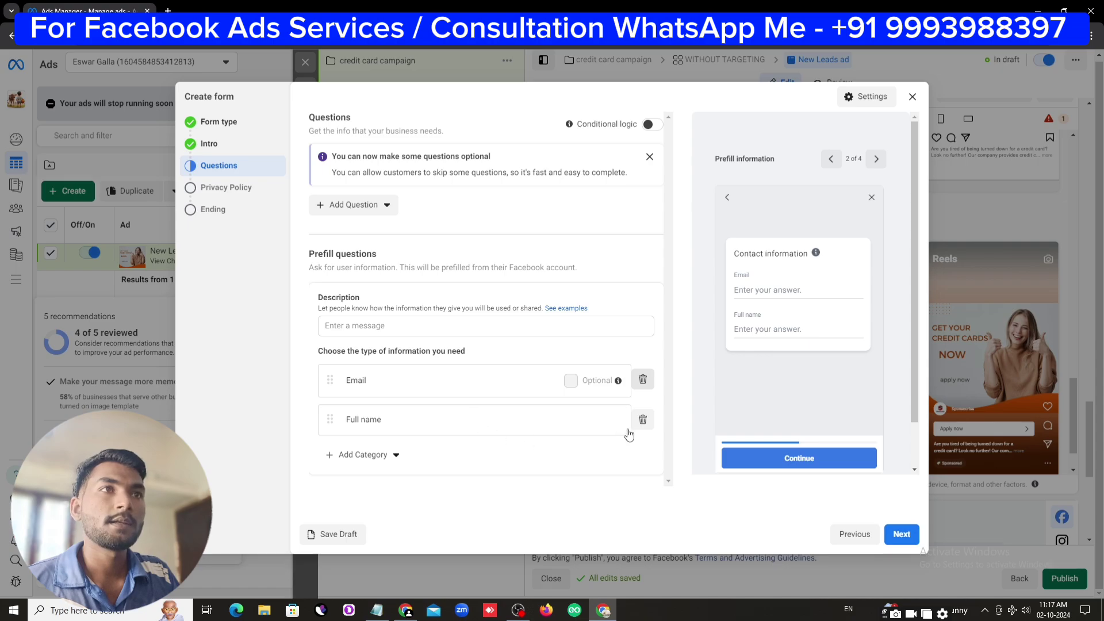
# Remove Full name from the prefill questions and set the description to 'we will contact you'
pyautogui.click(643, 419)
pyautogui.click(573, 384)
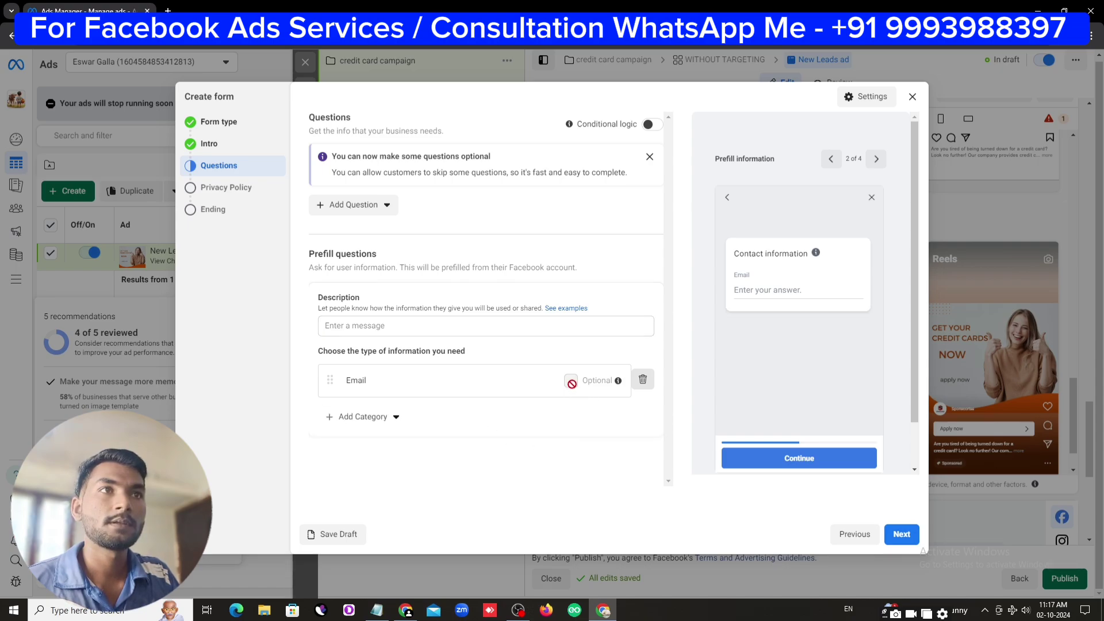
pyautogui.click(366, 327)
pyautogui.write('we will contact you')
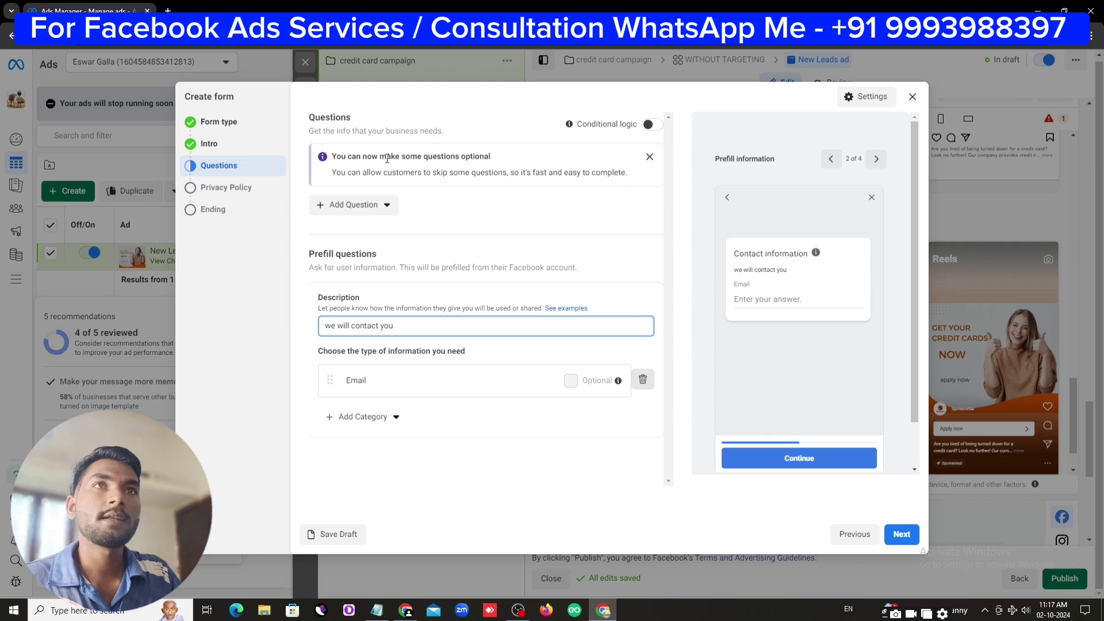
# Add four short-answer custom questions to the form
pyautogui.click(357, 206)
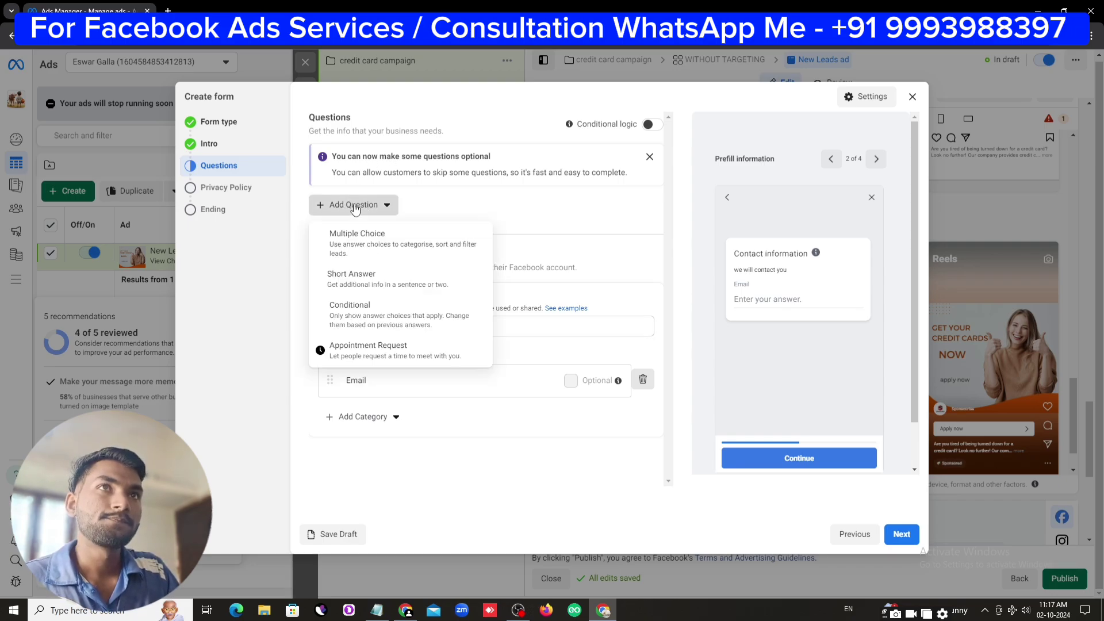
pyautogui.click(360, 282)
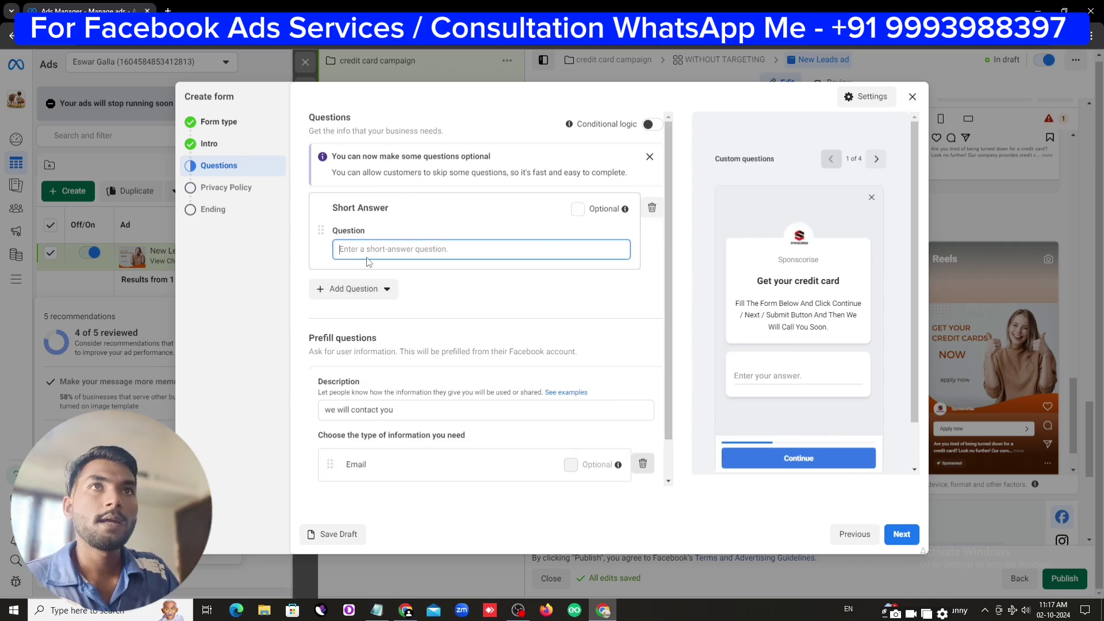
pyautogui.click(352, 288)
pyautogui.click(369, 368)
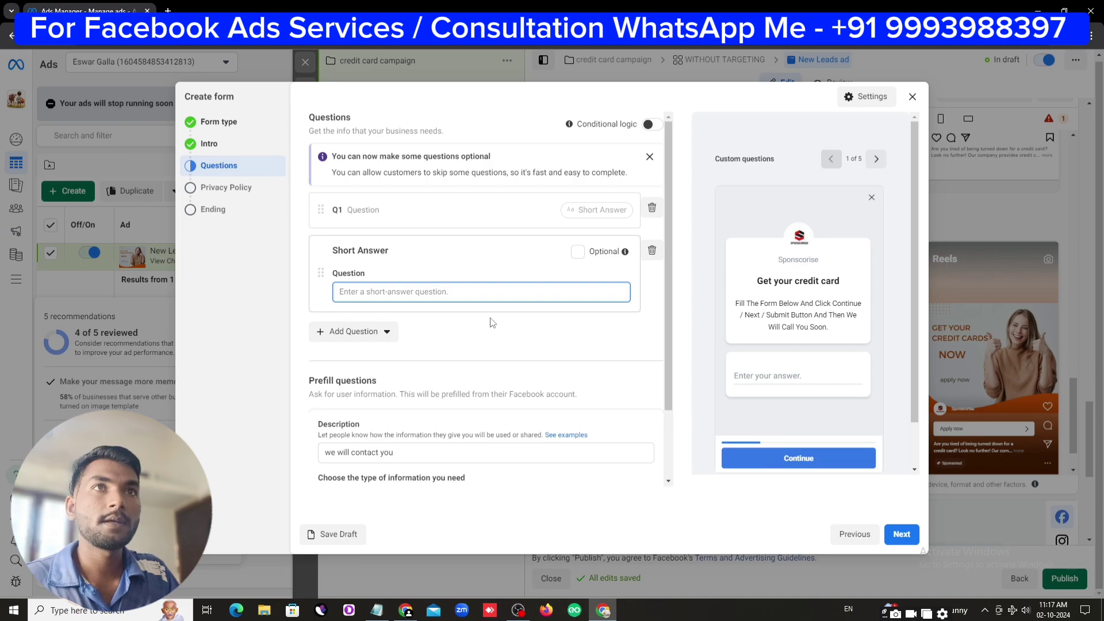
pyautogui.scroll(-2, 496, 302)
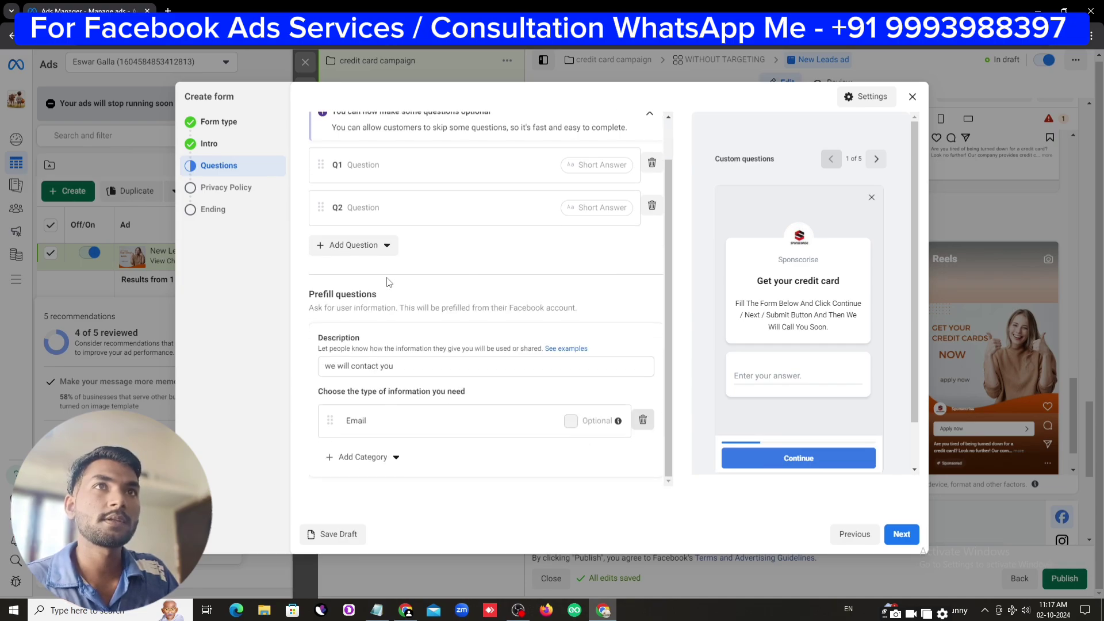
pyautogui.click(362, 246)
pyautogui.click(366, 316)
pyautogui.click(356, 329)
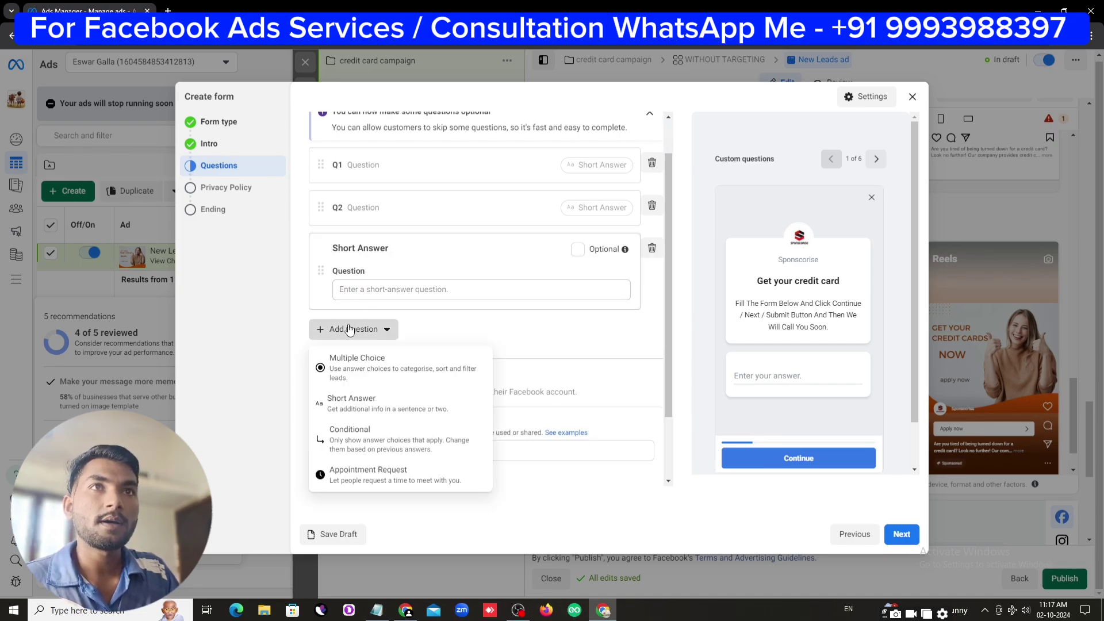
pyautogui.click(345, 401)
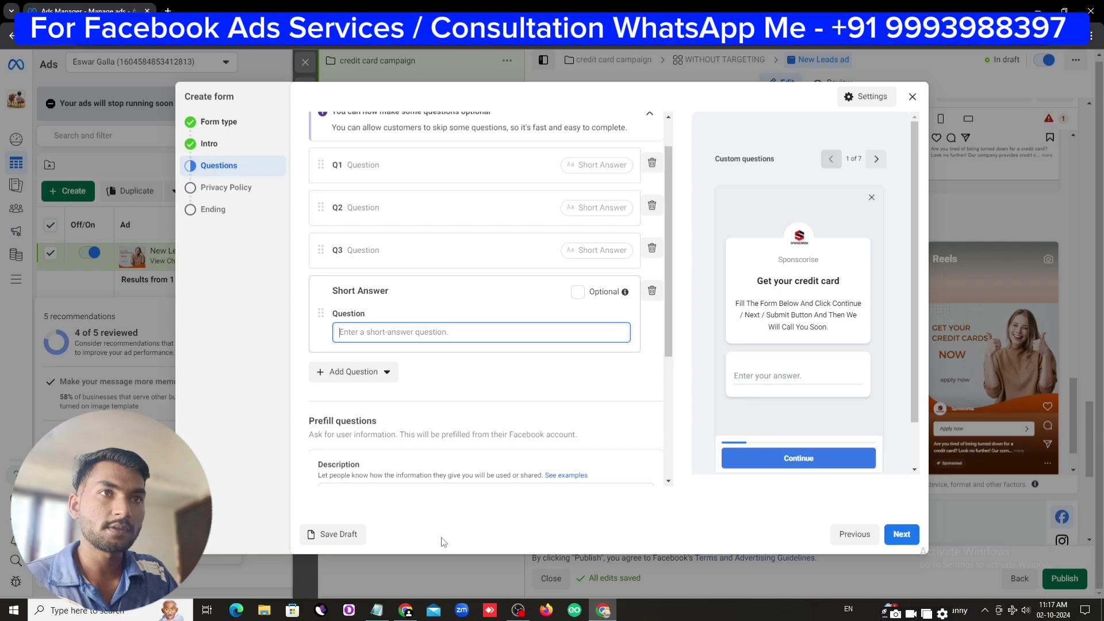
pyautogui.click(377, 610)
# Fill question 1 with 'What's Your Name ?' copied from Notepad
pyautogui.click(594, 409)
pyautogui.scroll(-2, 612, 390)
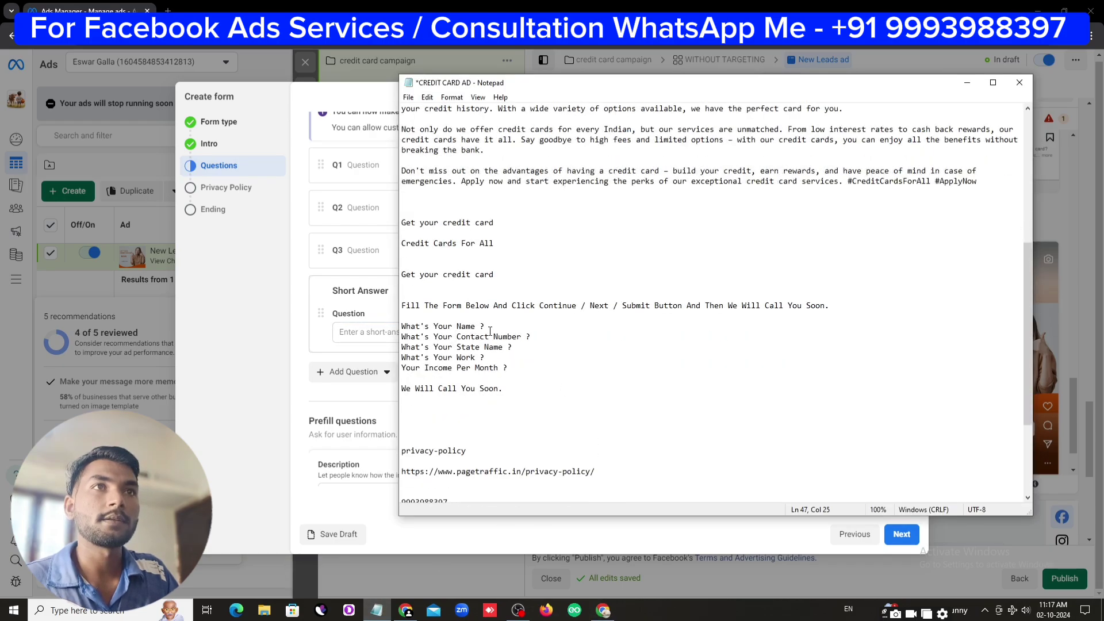
pyautogui.moveTo(499, 326); pyautogui.dragTo(401, 325)
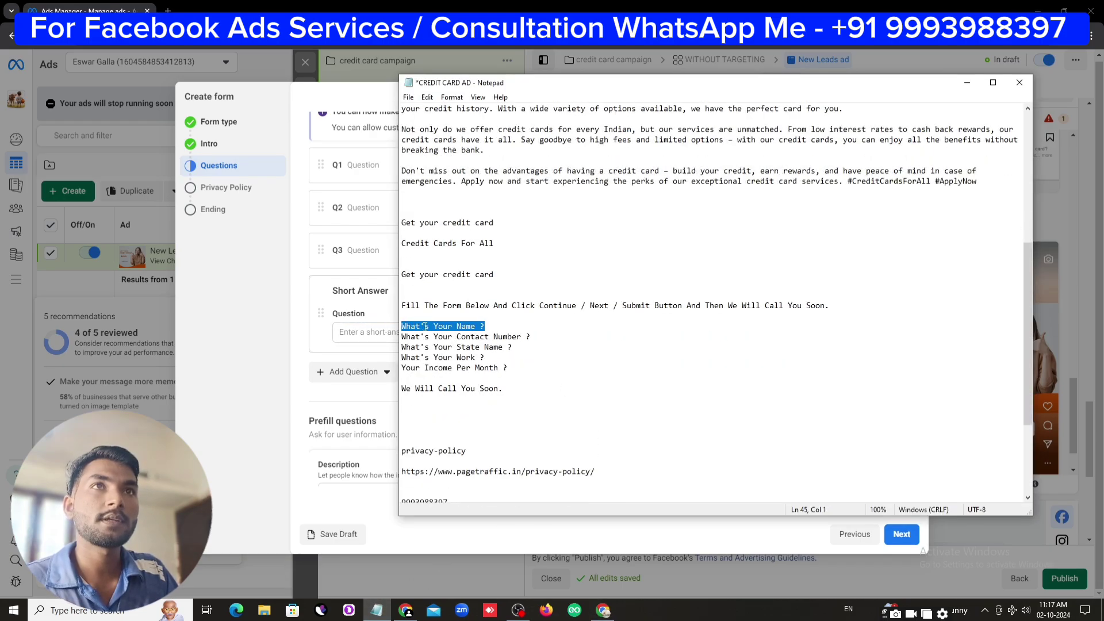
pyautogui.rightClick(426, 326)
pyautogui.click(450, 364)
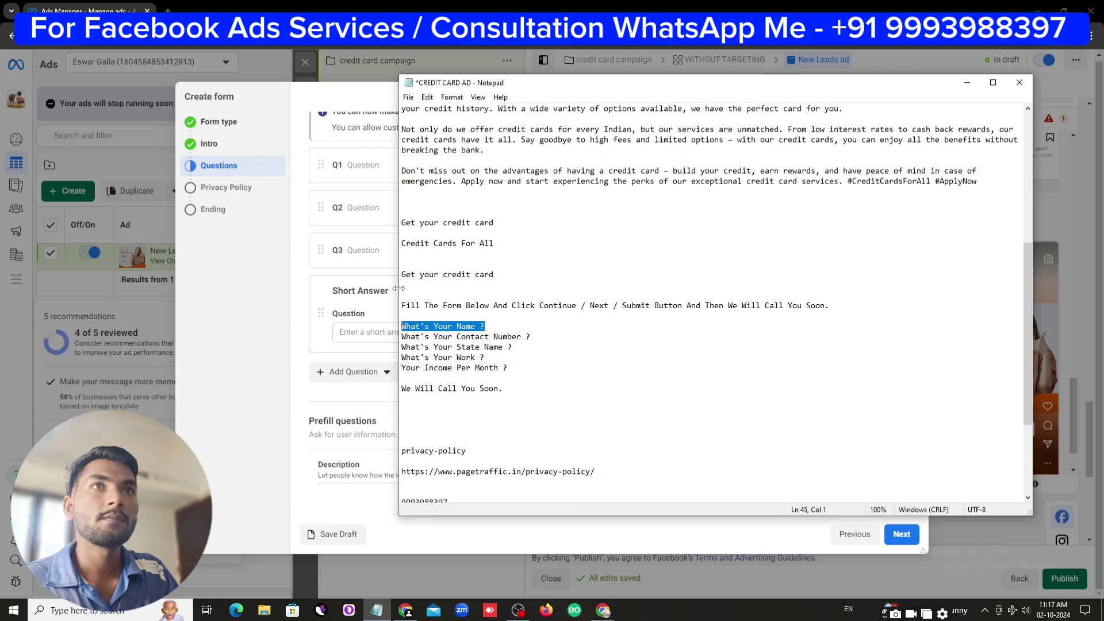
pyautogui.moveTo(399, 288); pyautogui.dragTo(663, 287)
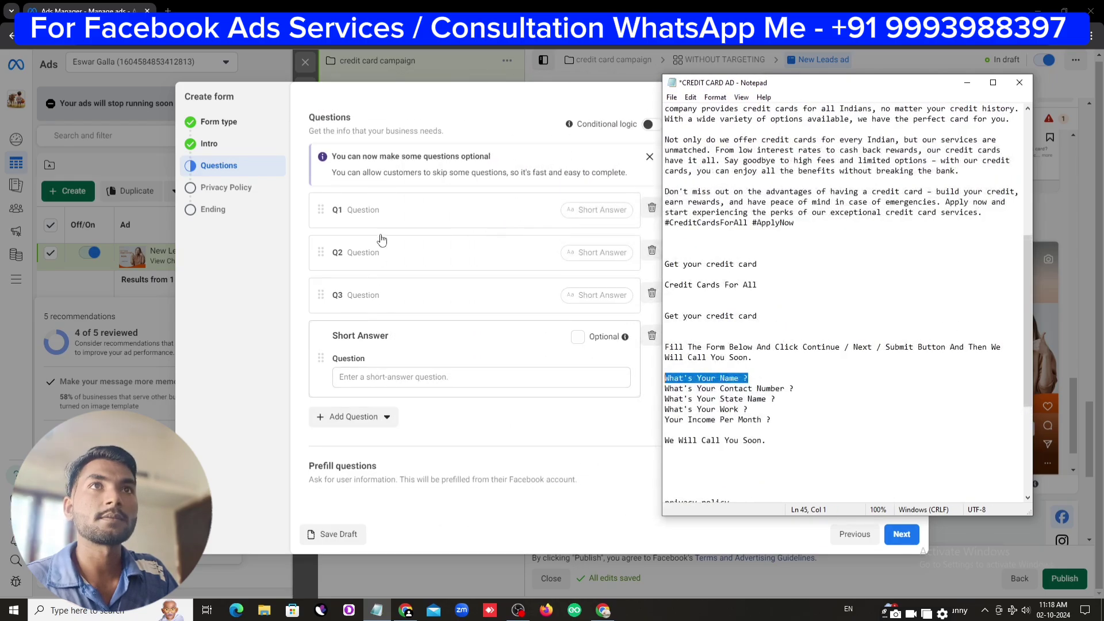
pyautogui.click(381, 240)
pyautogui.rightClick(389, 251)
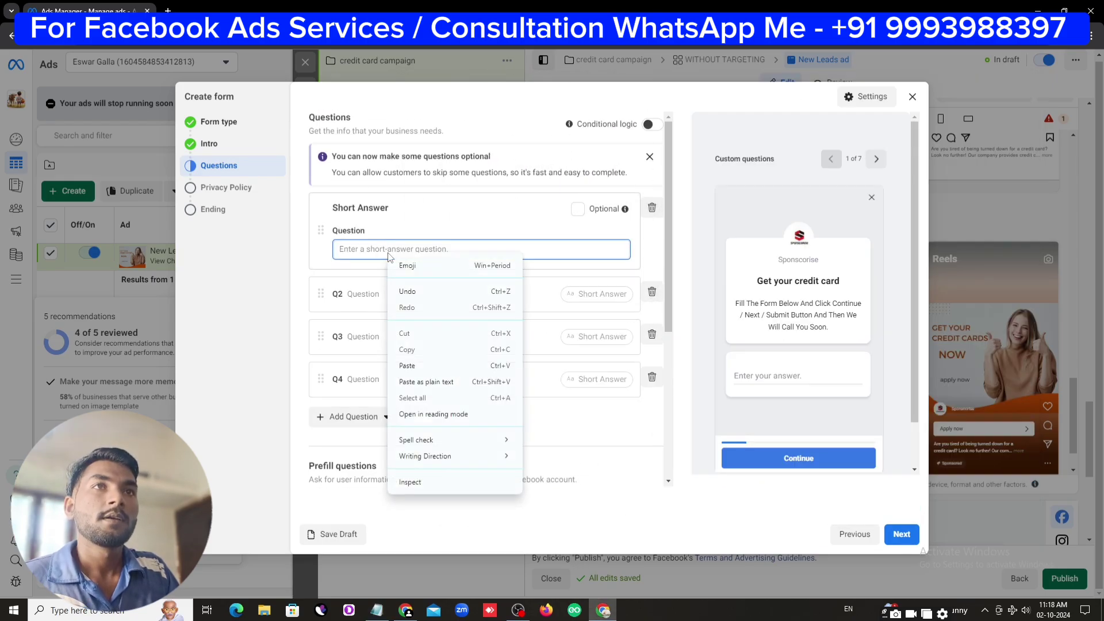
pyautogui.click(414, 366)
# Fill question 2 with 'What's Your Contact Number ?' from the notes
pyautogui.click(389, 294)
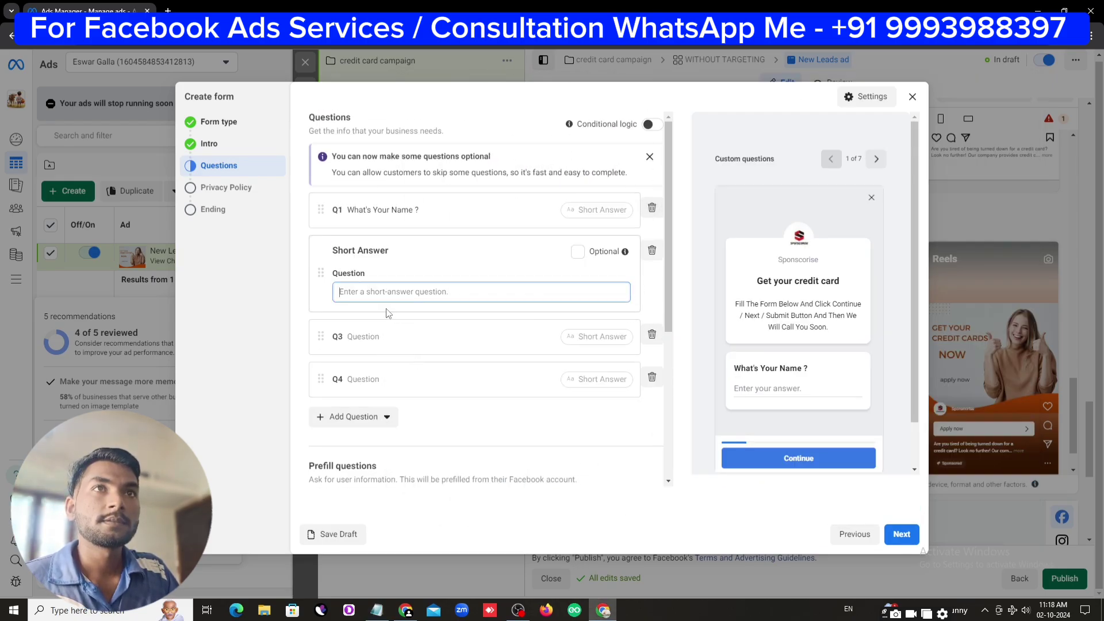
pyautogui.click(376, 609)
pyautogui.moveTo(804, 391); pyautogui.dragTo(674, 388)
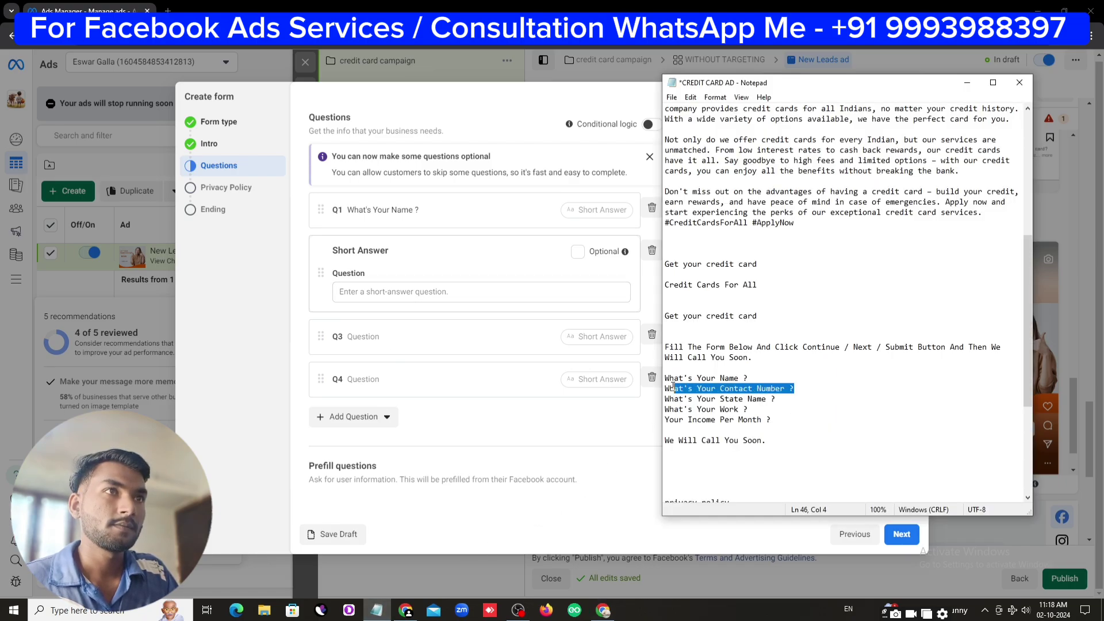
pyautogui.rightClick(672, 388)
pyautogui.click(695, 418)
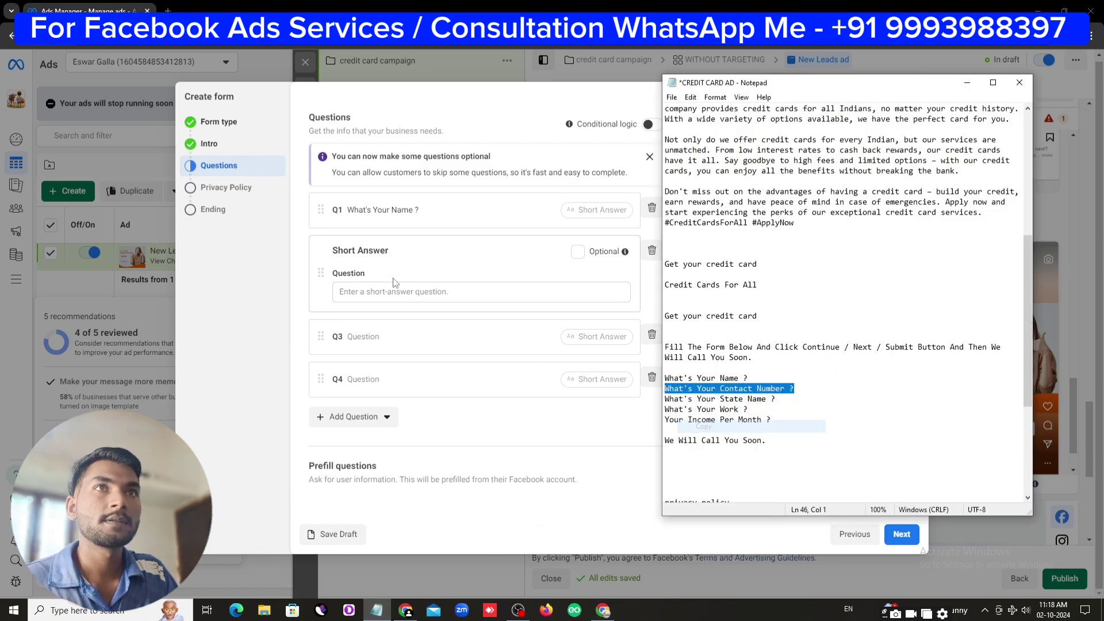
pyautogui.click(387, 290)
pyautogui.rightClick(387, 295)
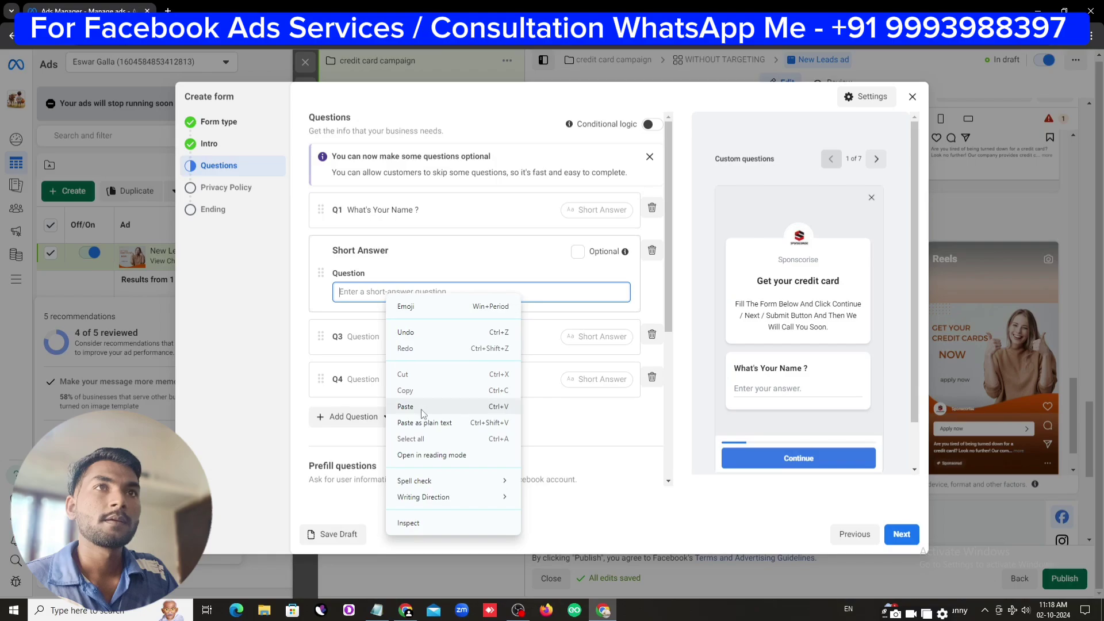
pyautogui.click(419, 407)
# Fill question 3 with 'What's Your State Name ?' from the notes
pyautogui.click(397, 334)
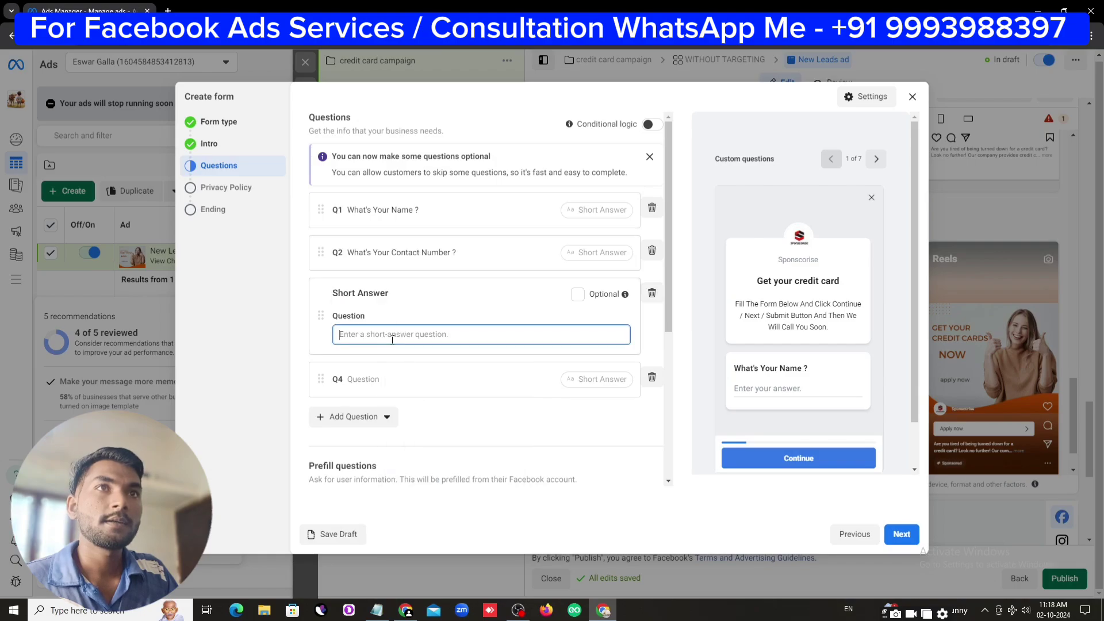
pyautogui.click(377, 610)
pyautogui.moveTo(777, 401); pyautogui.dragTo(658, 400)
pyautogui.rightClick(669, 399)
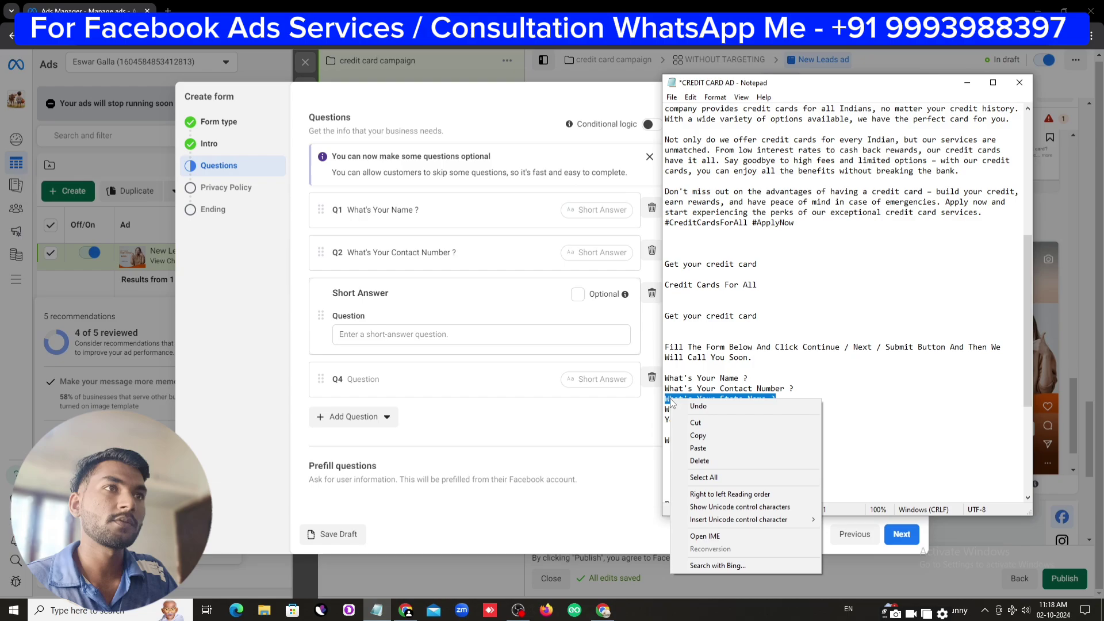
pyautogui.click(690, 435)
pyautogui.click(422, 332)
pyautogui.rightClick(423, 335)
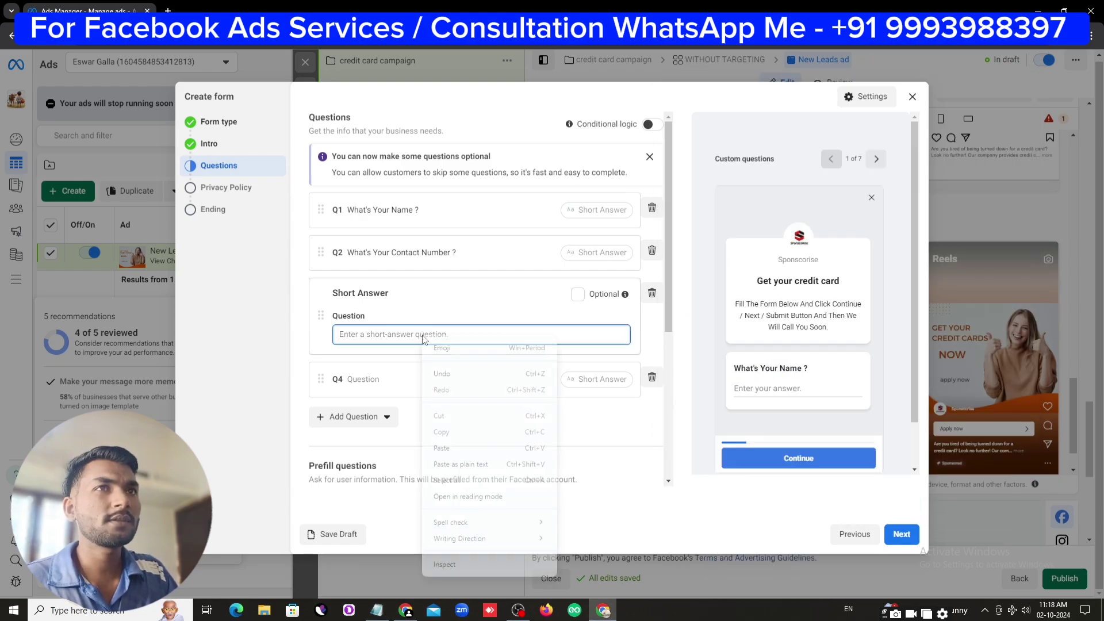
pyautogui.click(442, 448)
# Fill question 4 with 'What's Your Work ?' from the notes
pyautogui.scroll(-1, 444, 375)
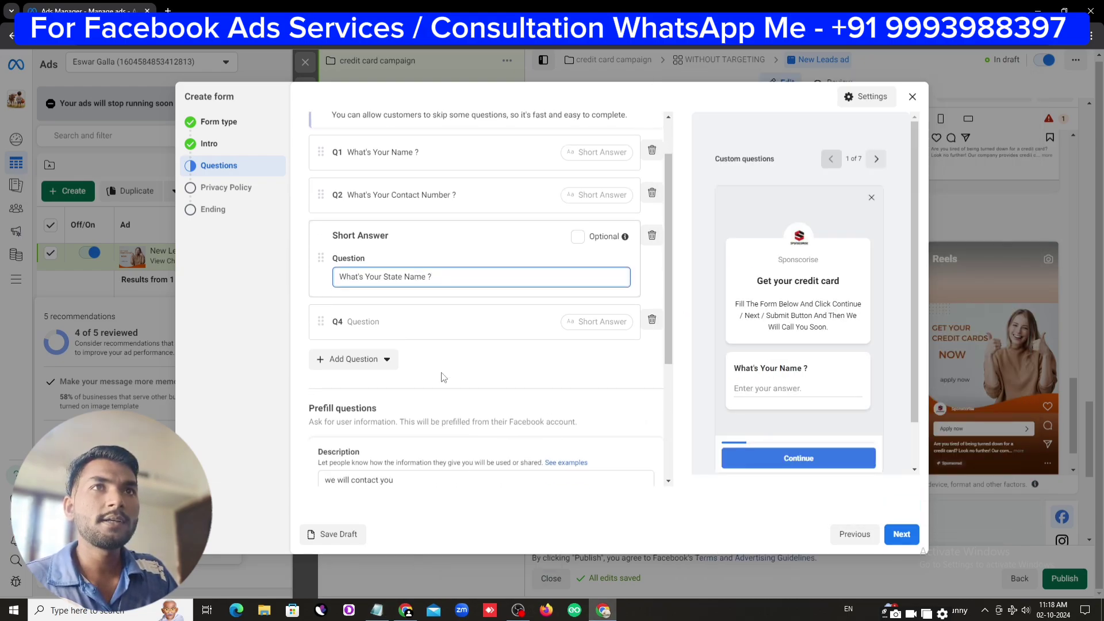
pyautogui.click(386, 322)
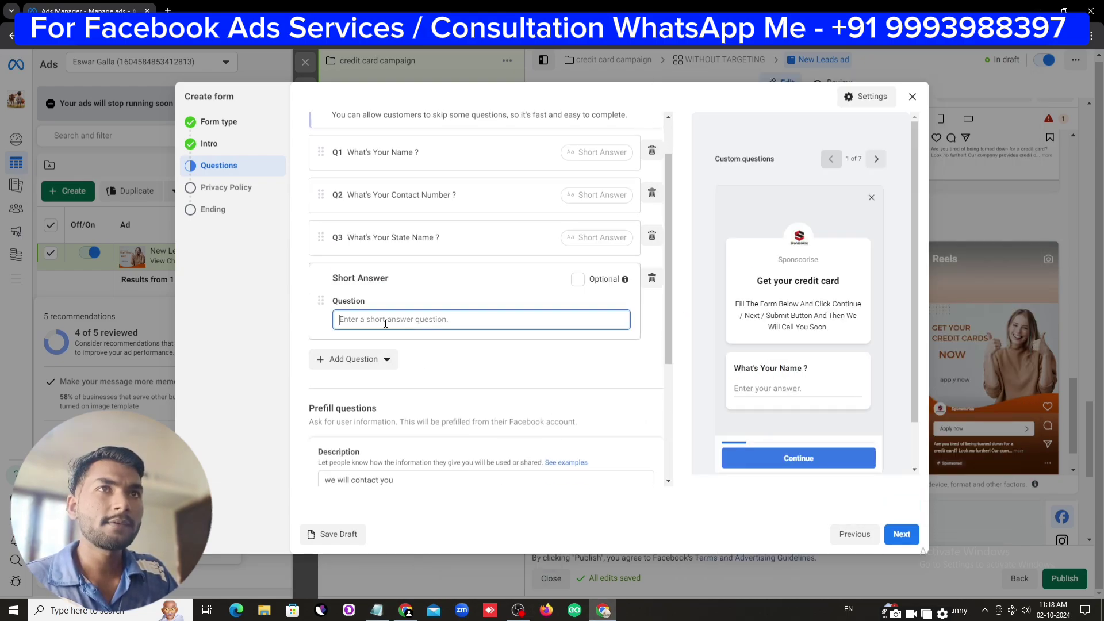
pyautogui.click(377, 610)
pyautogui.moveTo(748, 409); pyautogui.dragTo(673, 411)
pyautogui.rightClick(672, 411)
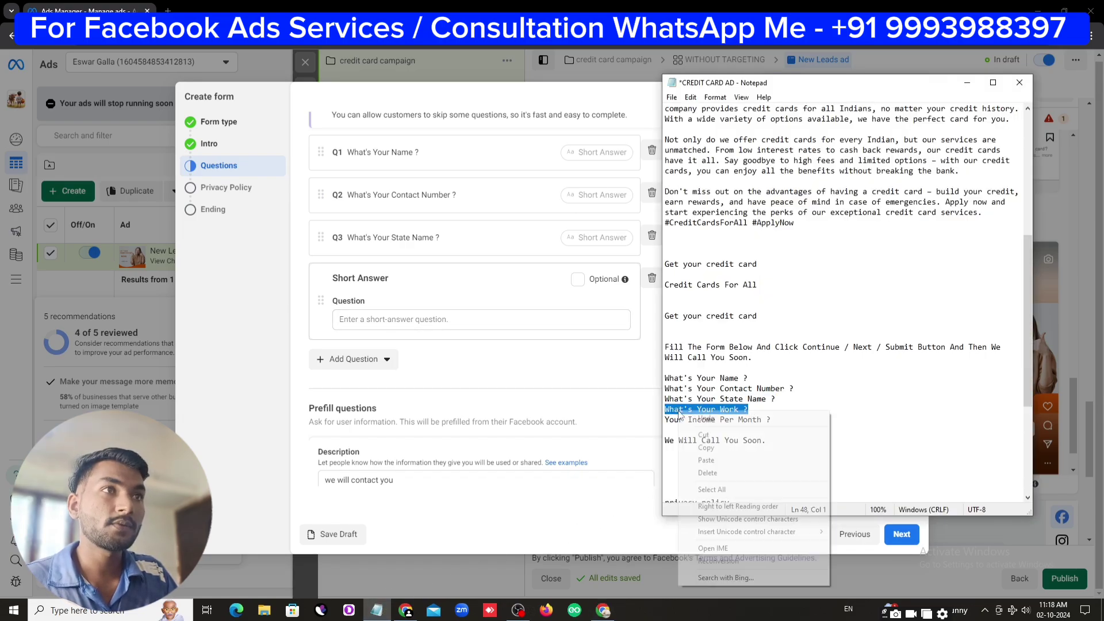
pyautogui.click(708, 447)
pyautogui.click(421, 322)
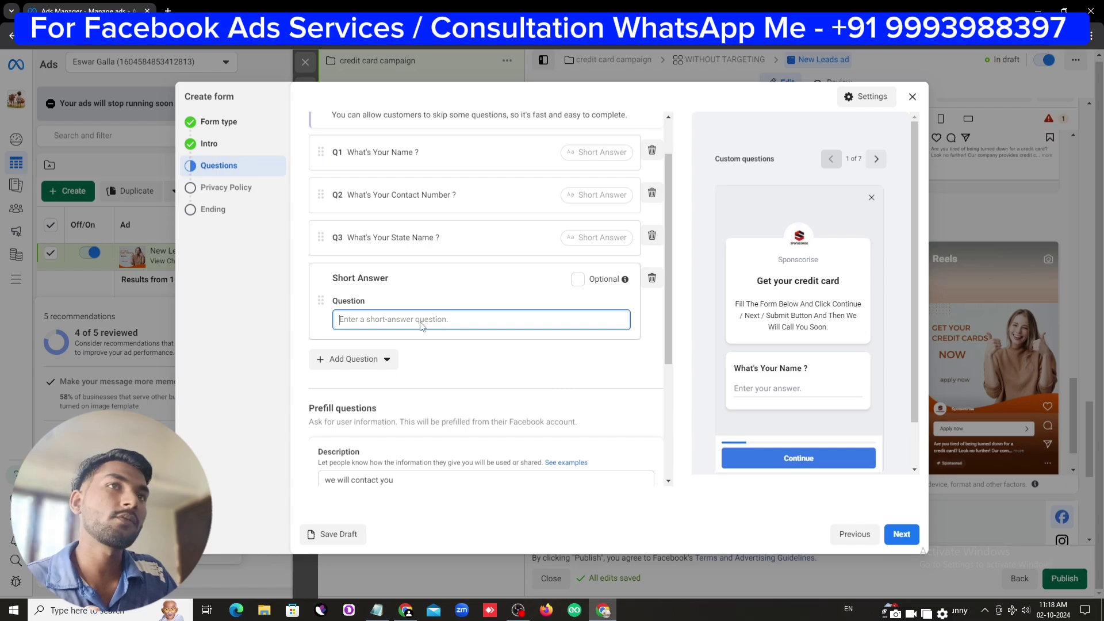
pyautogui.rightClick(423, 325)
pyautogui.click(430, 442)
# Add a fifth short-answer question reading 'Your Income Per Month ?'
pyautogui.click(379, 363)
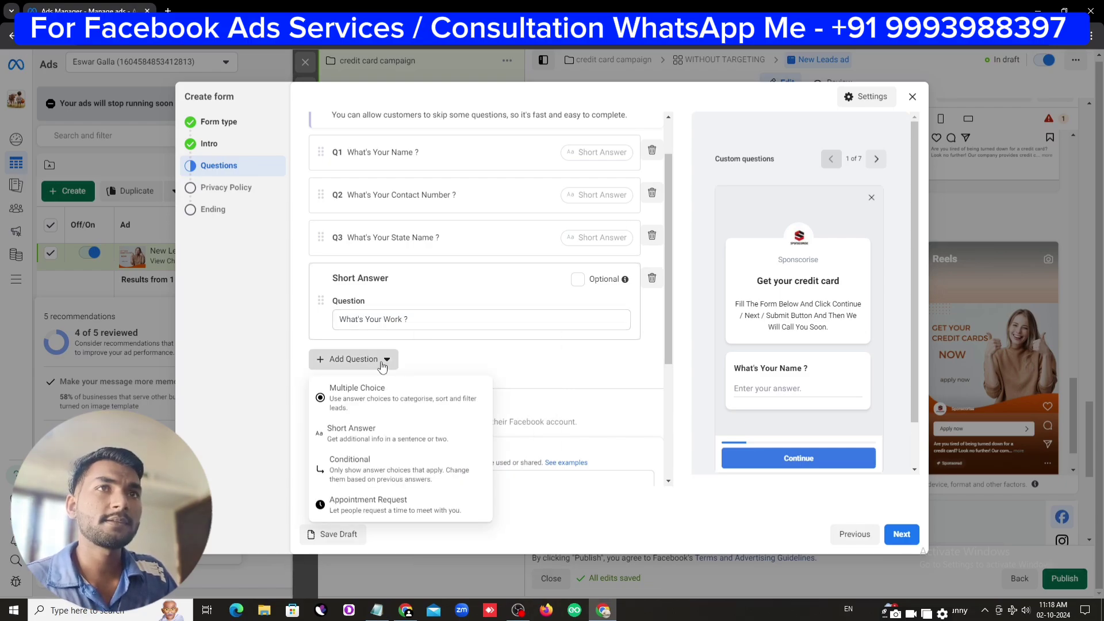
pyautogui.click(384, 432)
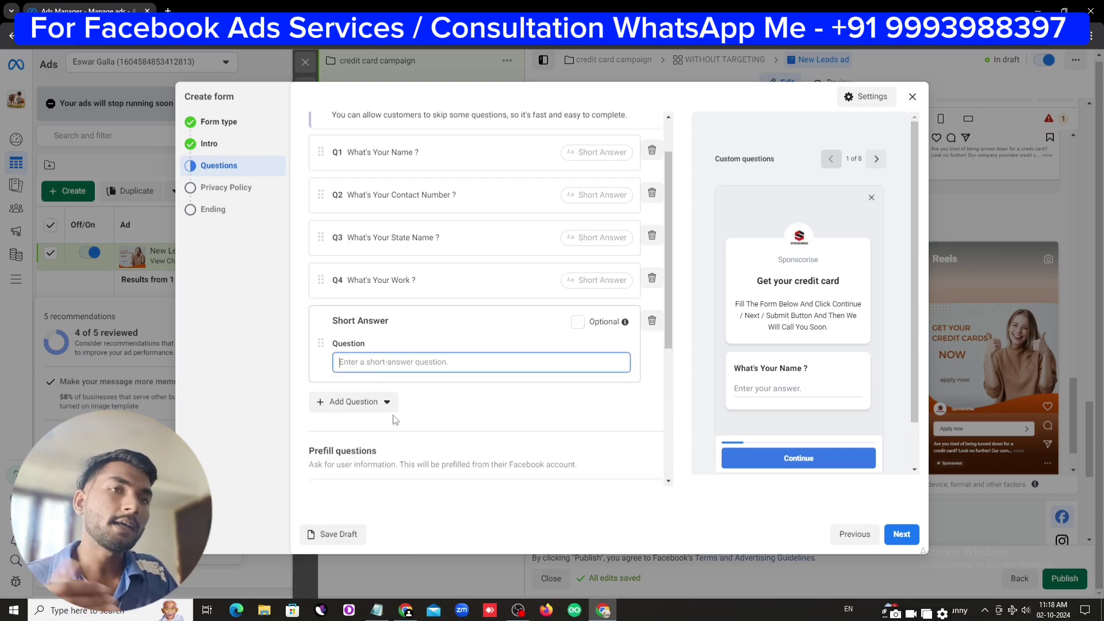
pyautogui.click(377, 610)
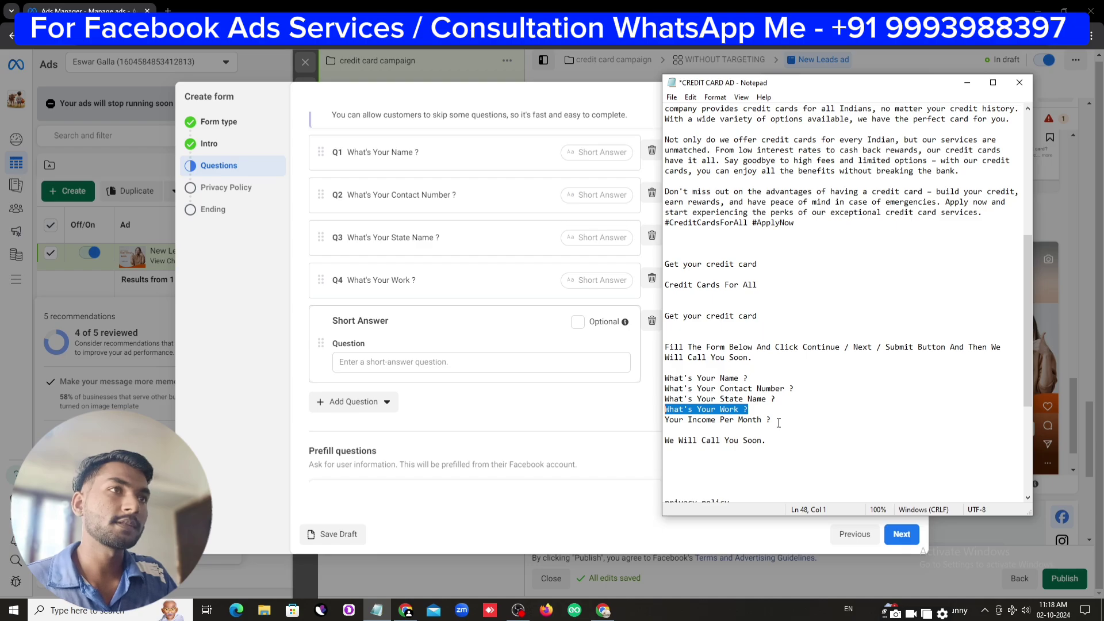
pyautogui.moveTo(779, 422); pyautogui.dragTo(668, 421)
pyautogui.rightClick(685, 422)
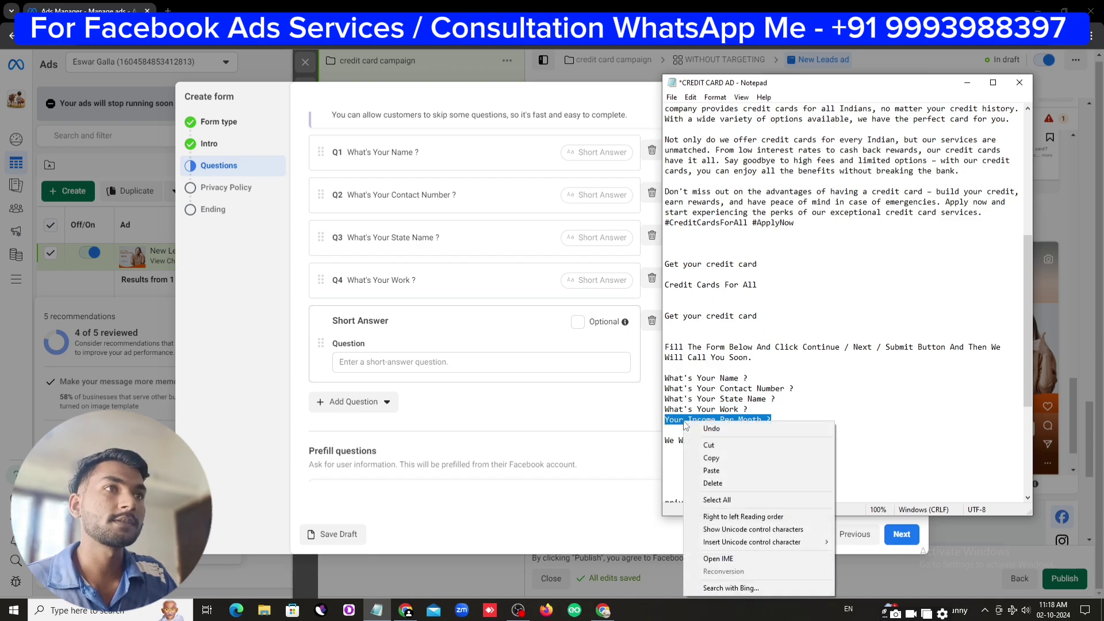
pyautogui.click(701, 459)
pyautogui.click(400, 362)
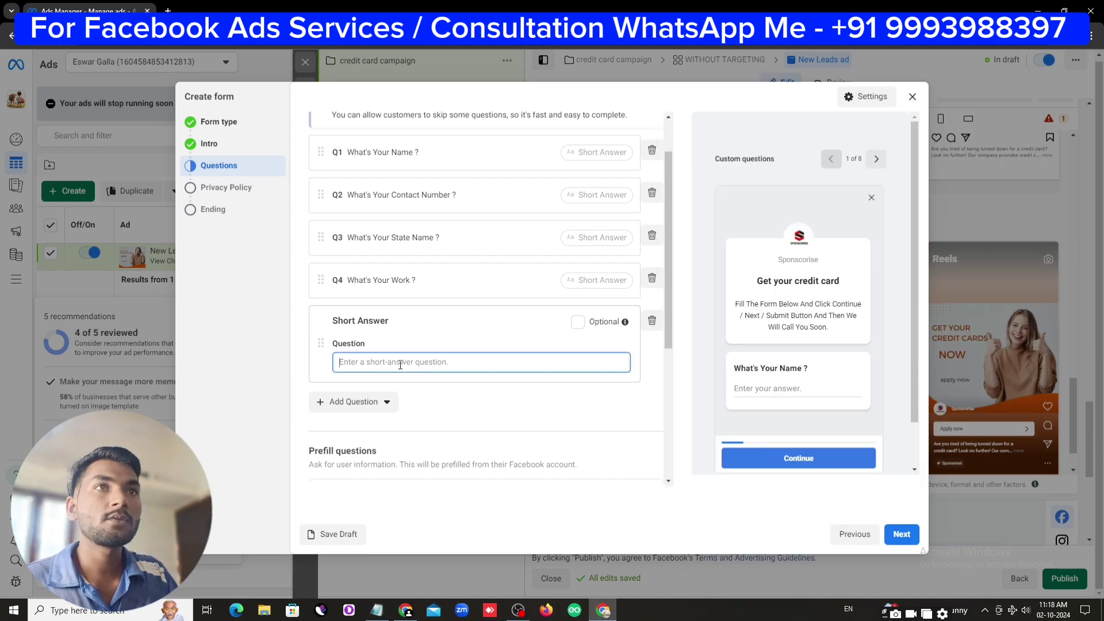
pyautogui.rightClick(400, 363)
pyautogui.click(427, 241)
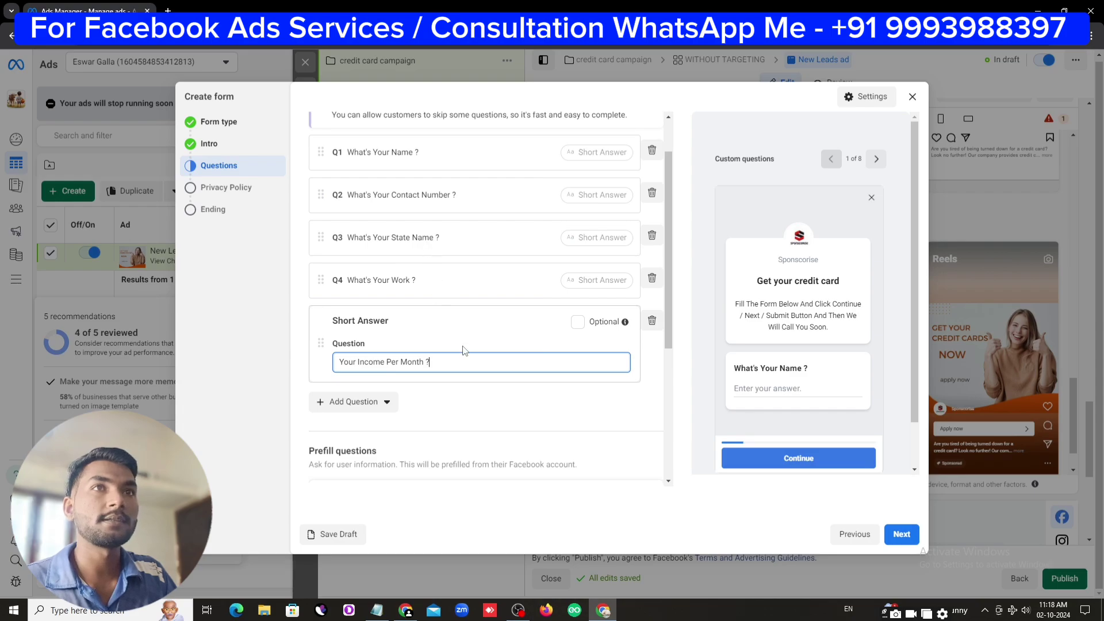
pyautogui.click(475, 410)
# Scroll down the lead form to the Prefill questions section
pyautogui.scroll(2, 486, 423)
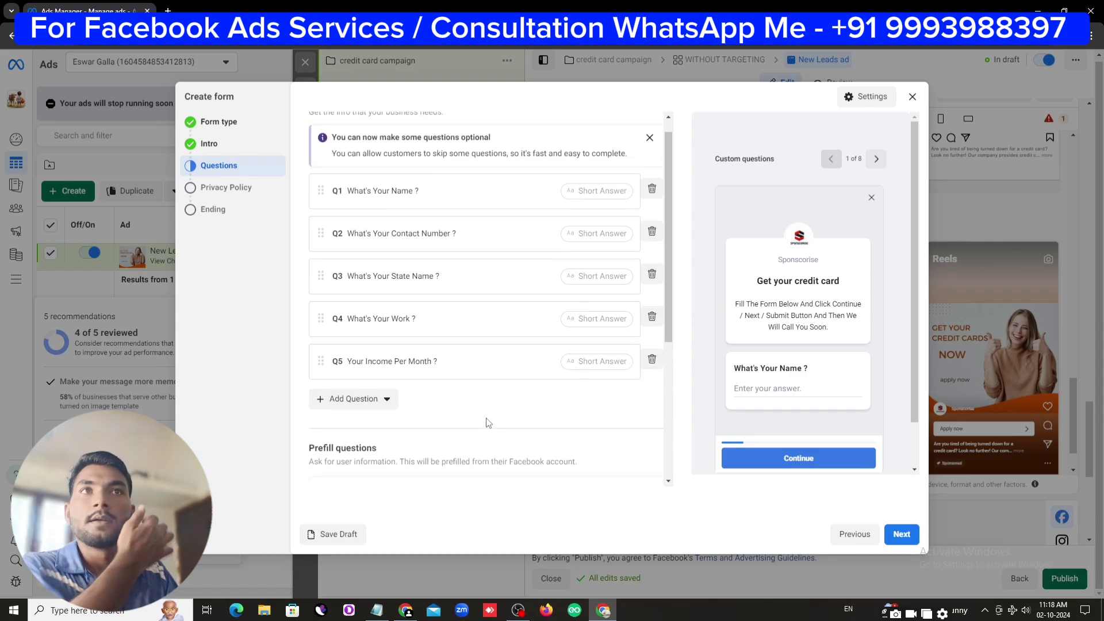
pyautogui.scroll(-3, 485, 421)
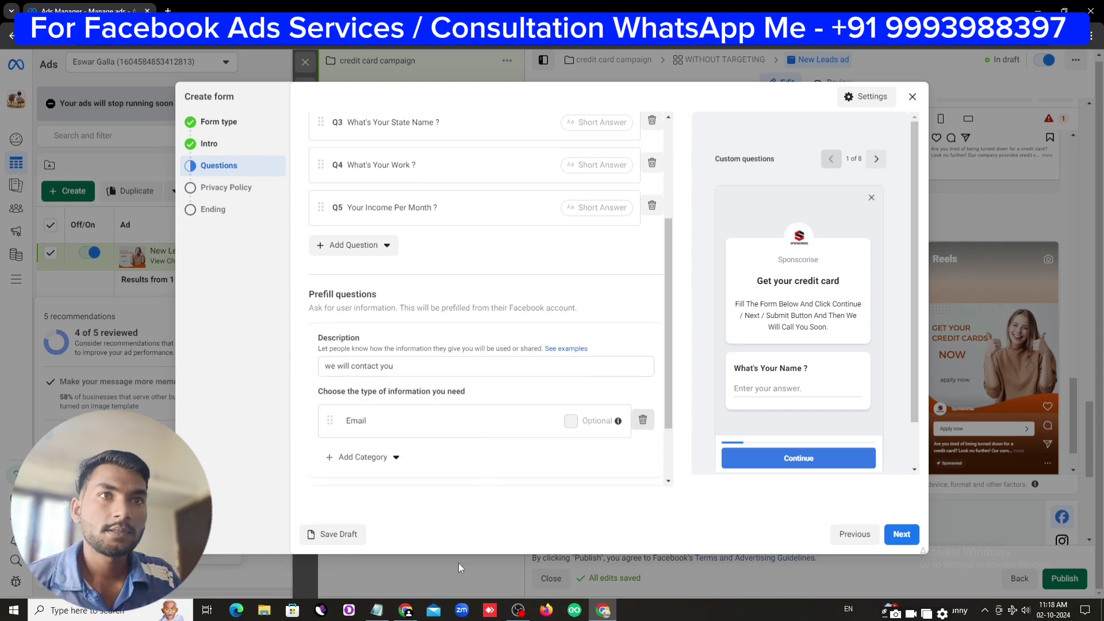
pyautogui.click(377, 610)
pyautogui.scroll(-1, 771, 399)
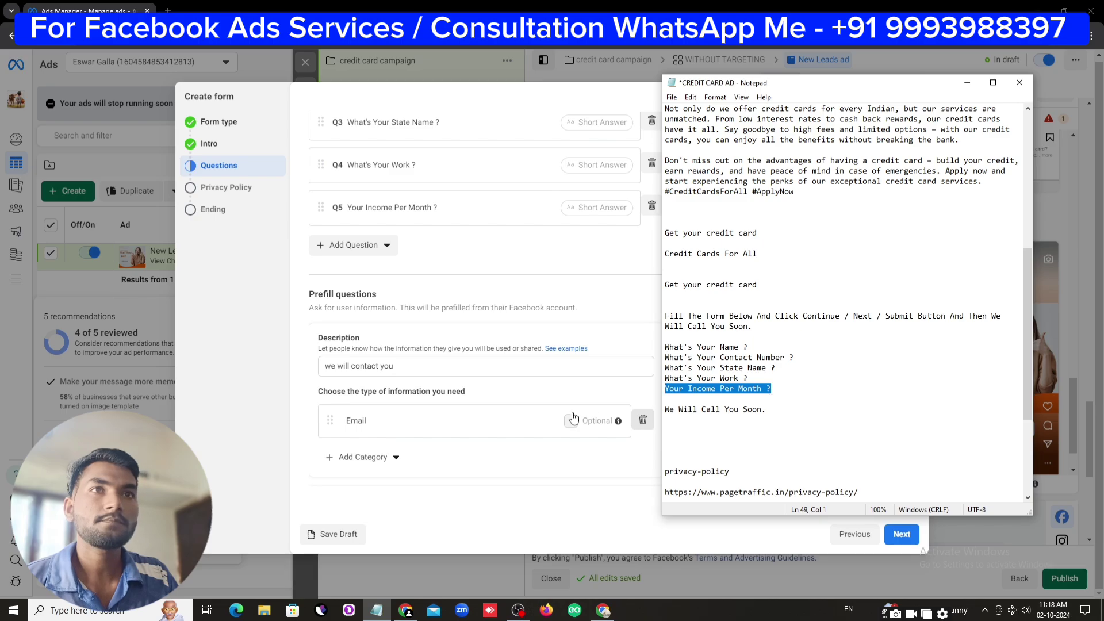
pyautogui.click(498, 460)
pyautogui.scroll(-2, 506, 458)
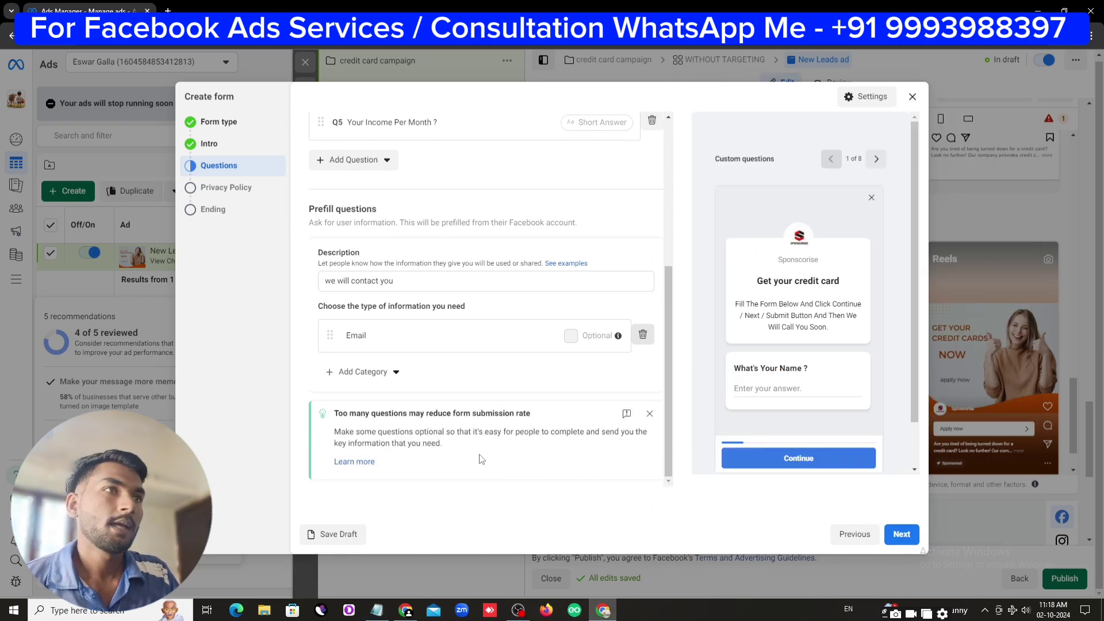
# Go to the privacy policy step and enter 'Privacy policy' as the link text
pyautogui.click(901, 534)
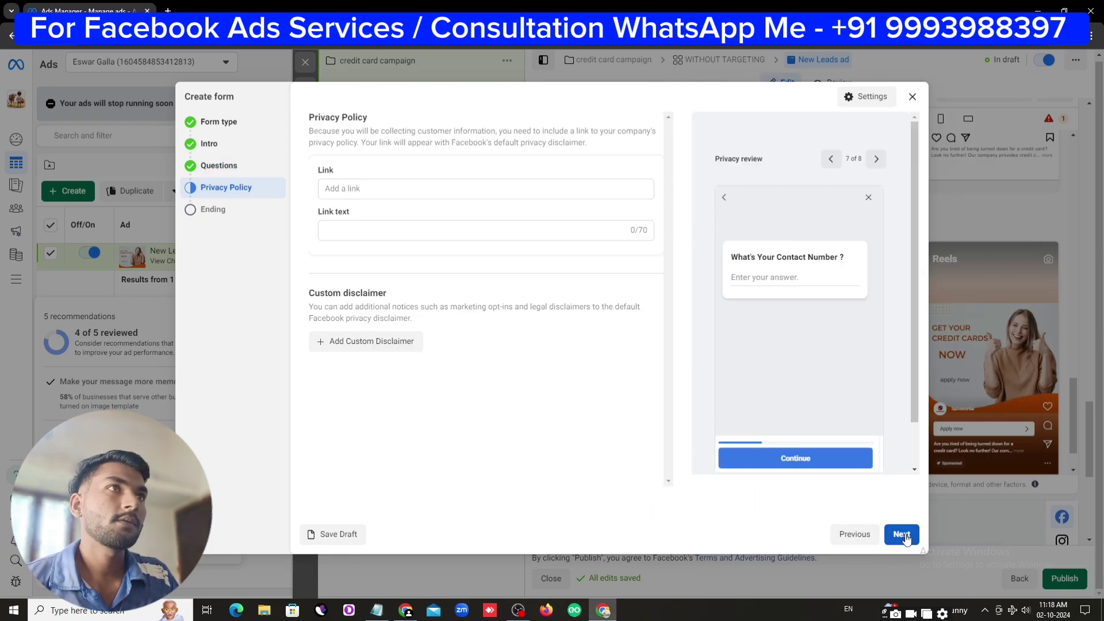
pyautogui.click(346, 230)
pyautogui.write('Privacy policy')
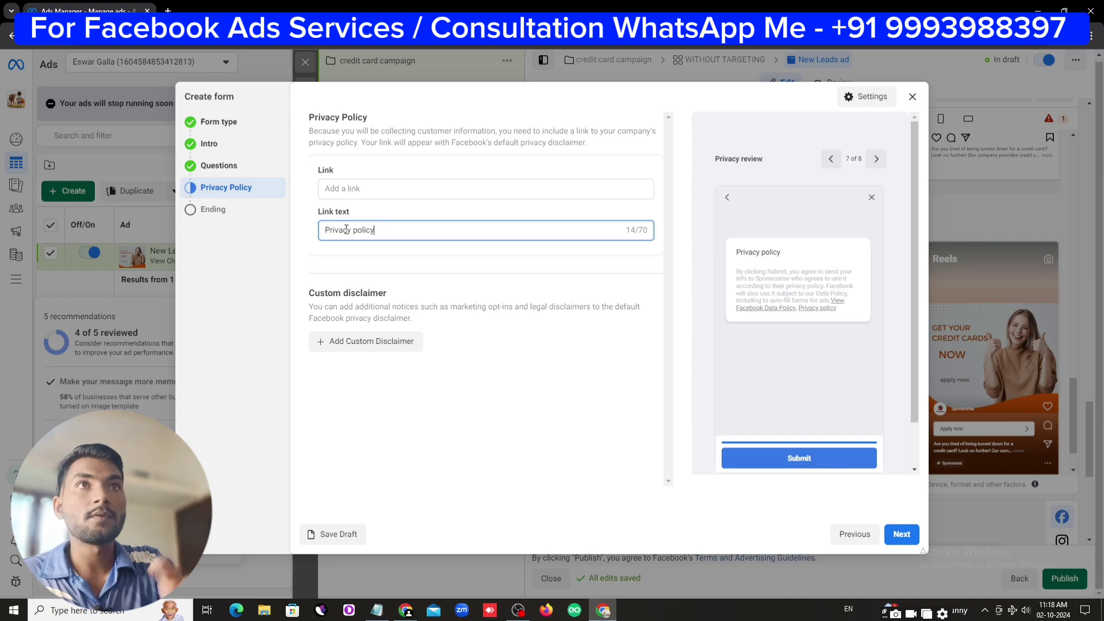
pyautogui.click(363, 188)
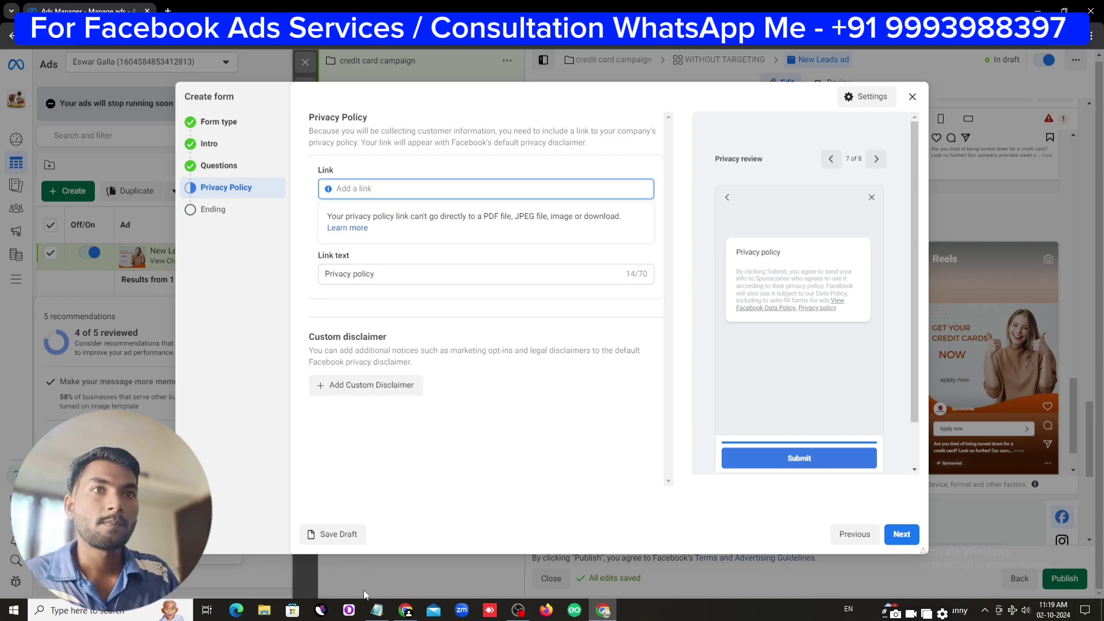
pyautogui.click(377, 610)
pyautogui.scroll(-4, 748, 423)
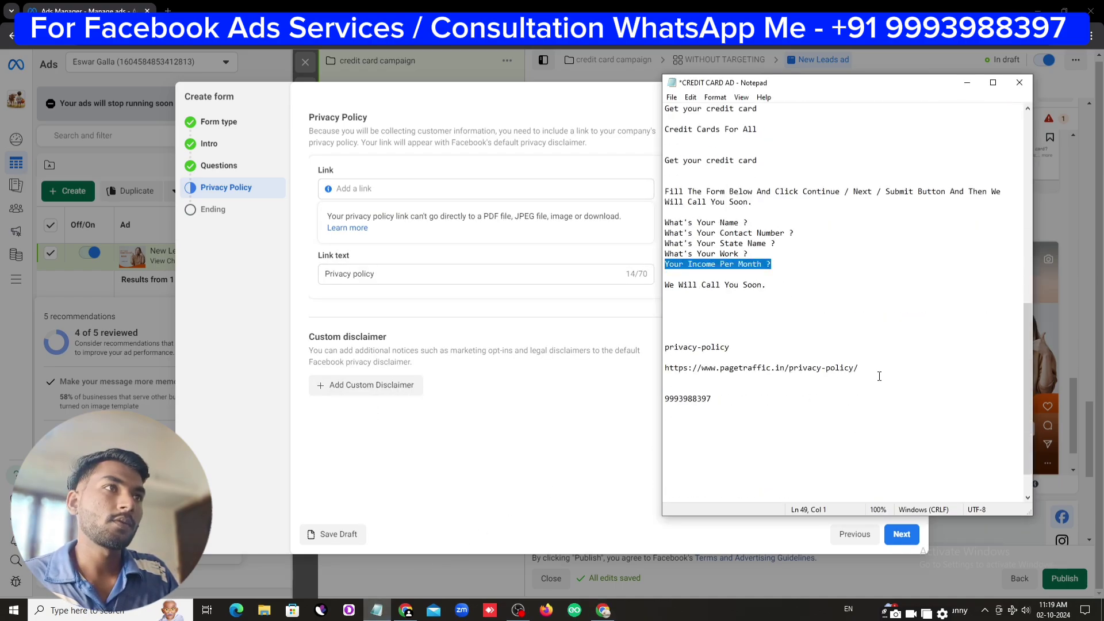
pyautogui.moveTo(861, 369); pyautogui.dragTo(696, 369)
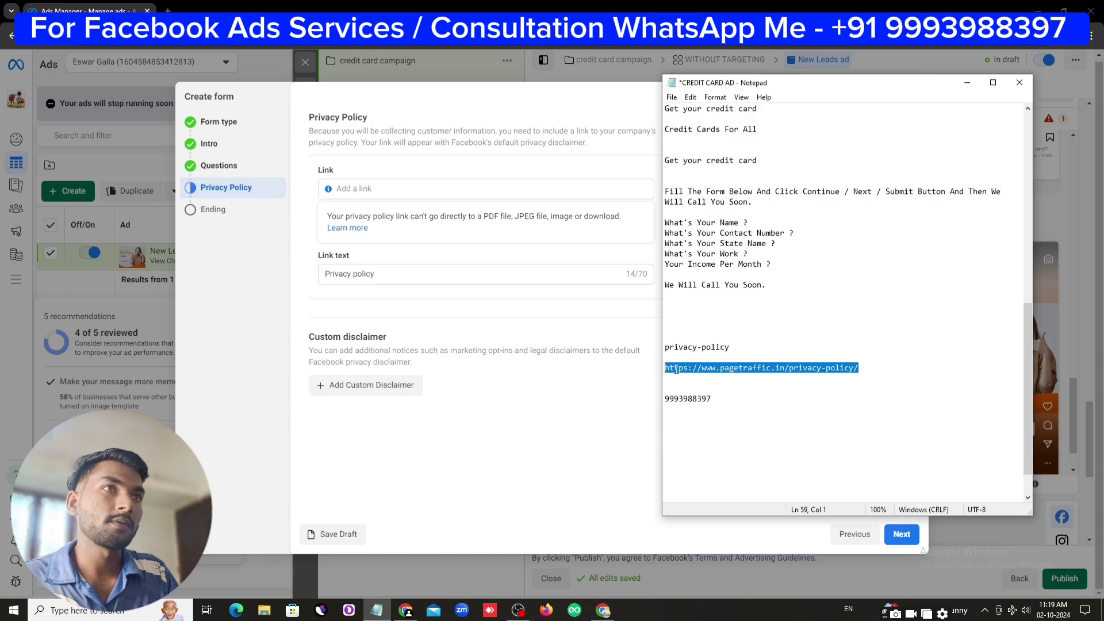
pyautogui.rightClick(677, 369)
pyautogui.click(690, 406)
pyautogui.click(393, 189)
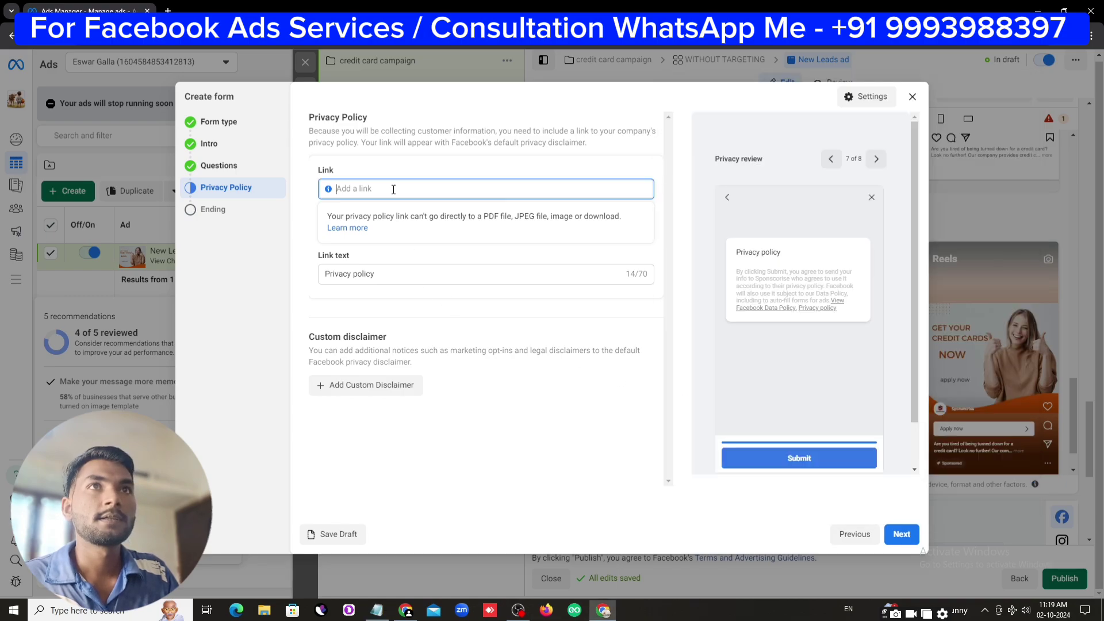
pyautogui.rightClick(394, 189)
pyautogui.click(418, 302)
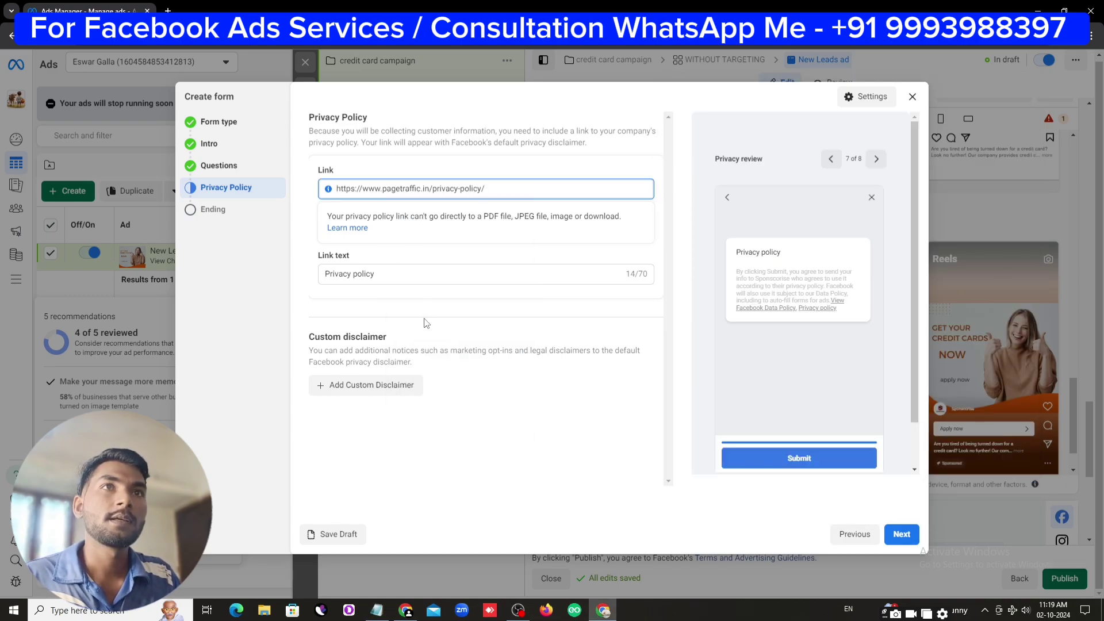
pyautogui.click(901, 534)
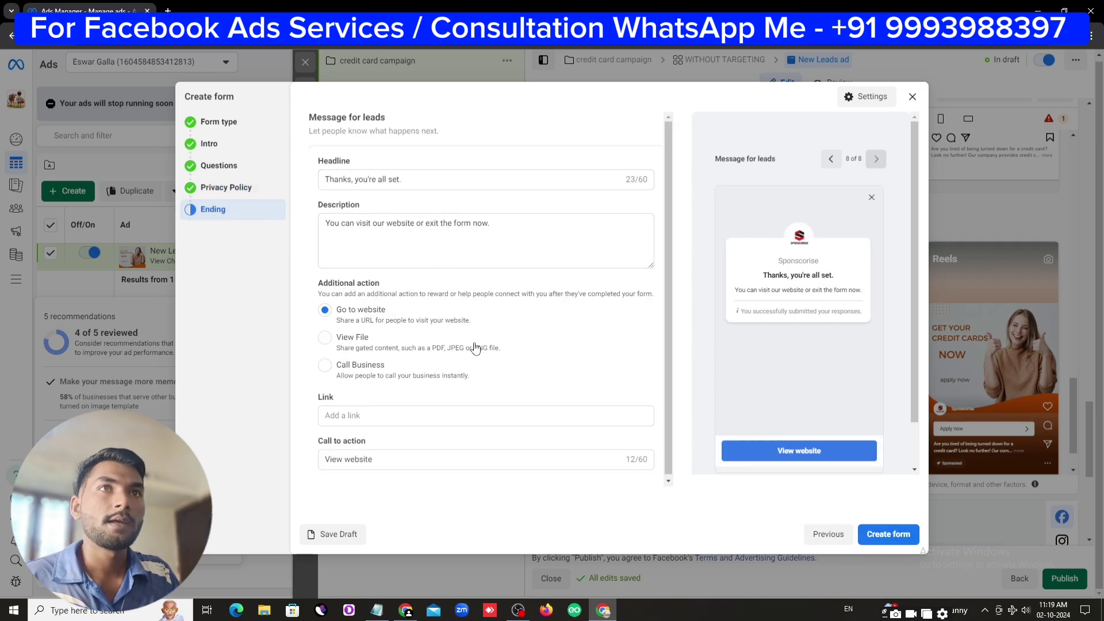
# Try a View File ending with a Downloads PNG, then settle on Call Business
pyautogui.click(456, 409)
pyautogui.click(367, 414)
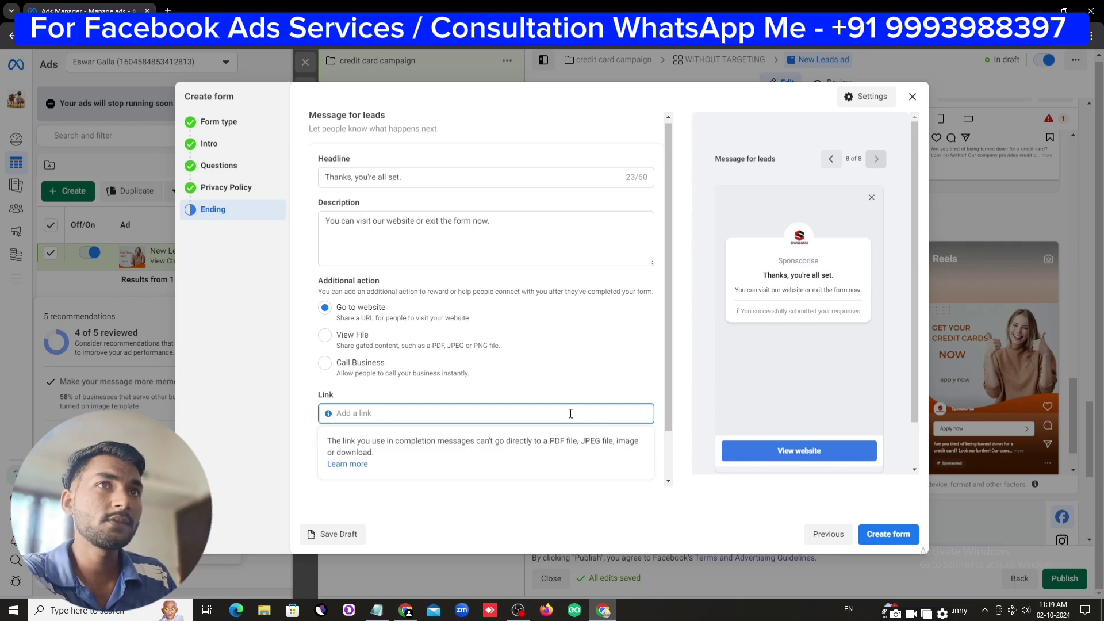
pyautogui.click(325, 363)
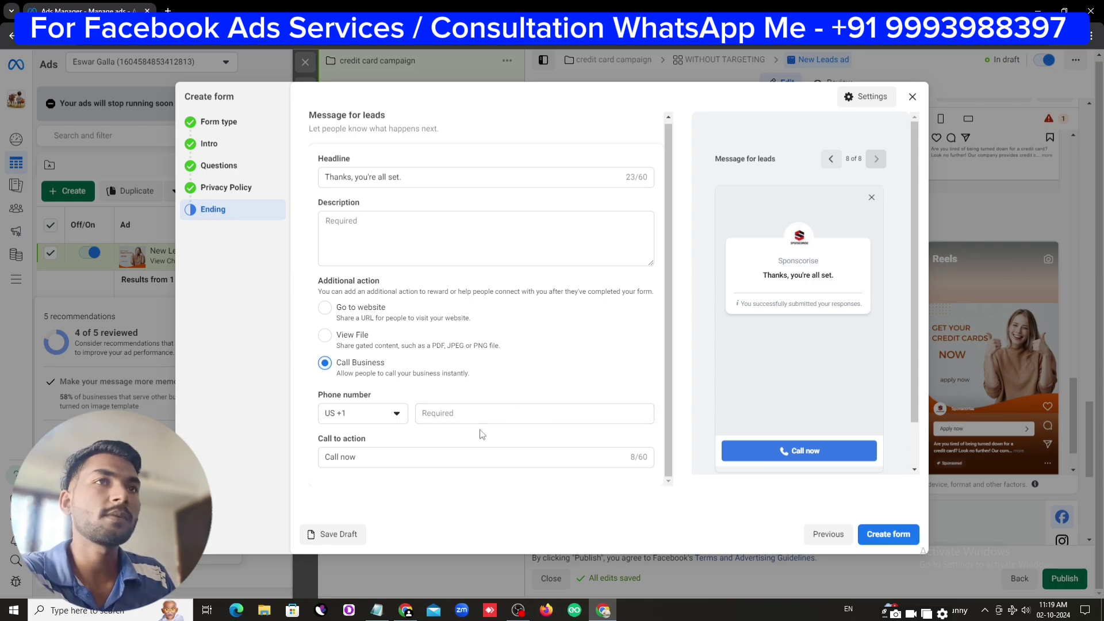
pyautogui.click(321, 339)
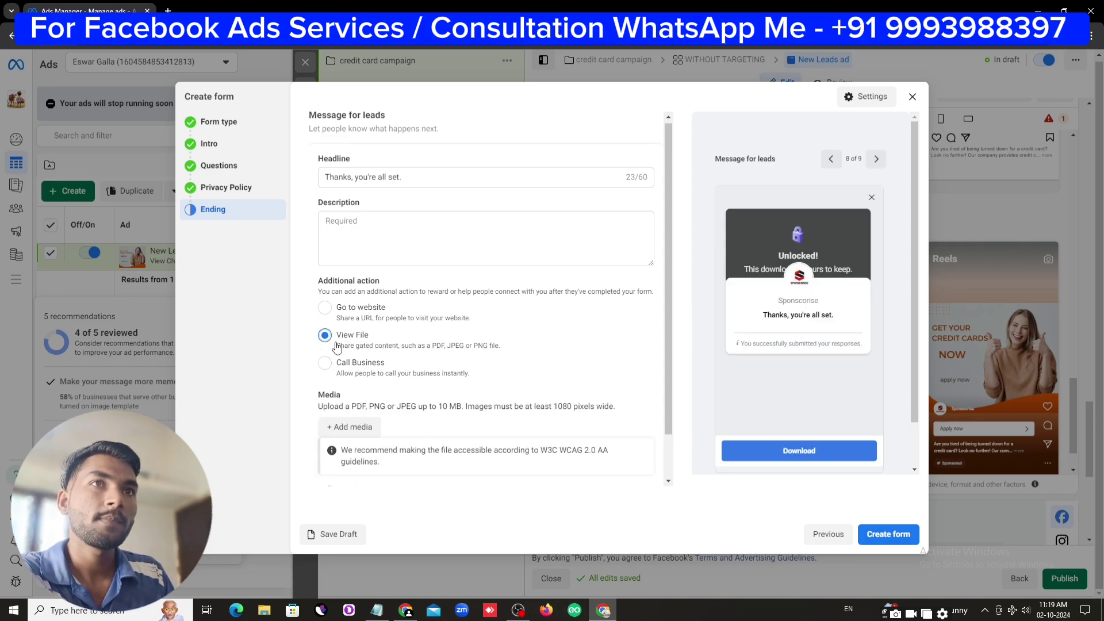
pyautogui.scroll(-1, 345, 373)
pyautogui.click(352, 377)
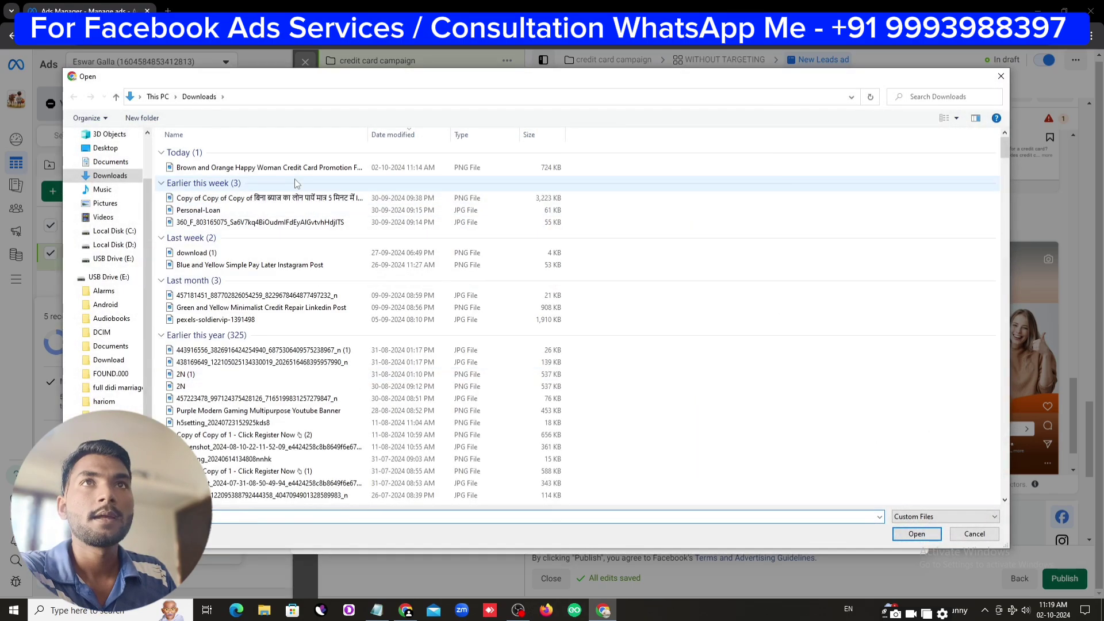
pyautogui.click(291, 168)
pyautogui.click(910, 535)
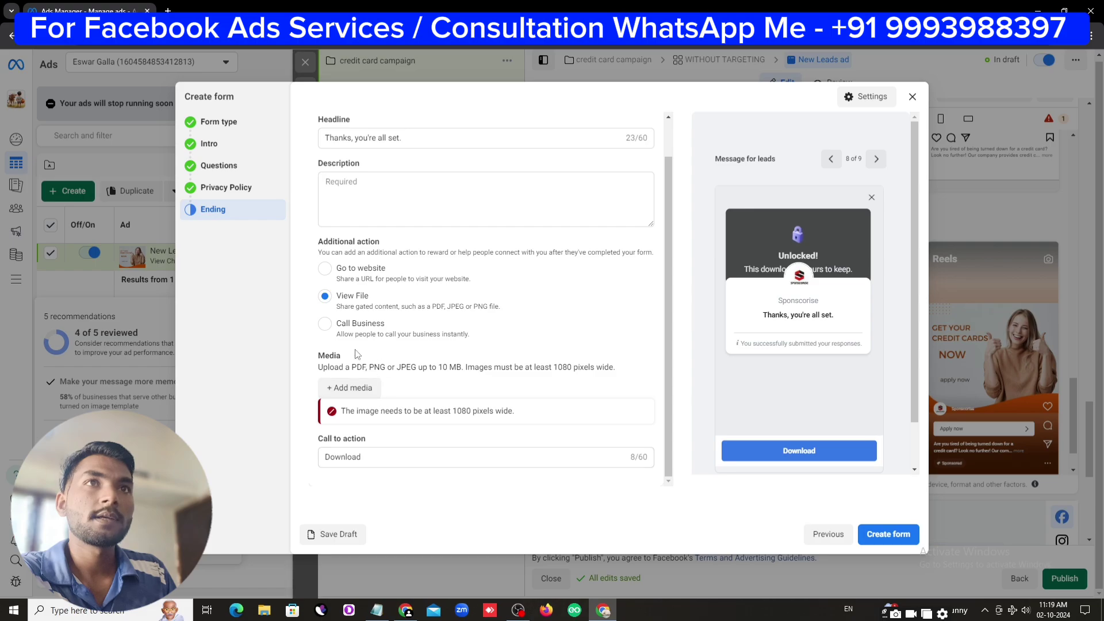
pyautogui.click(326, 323)
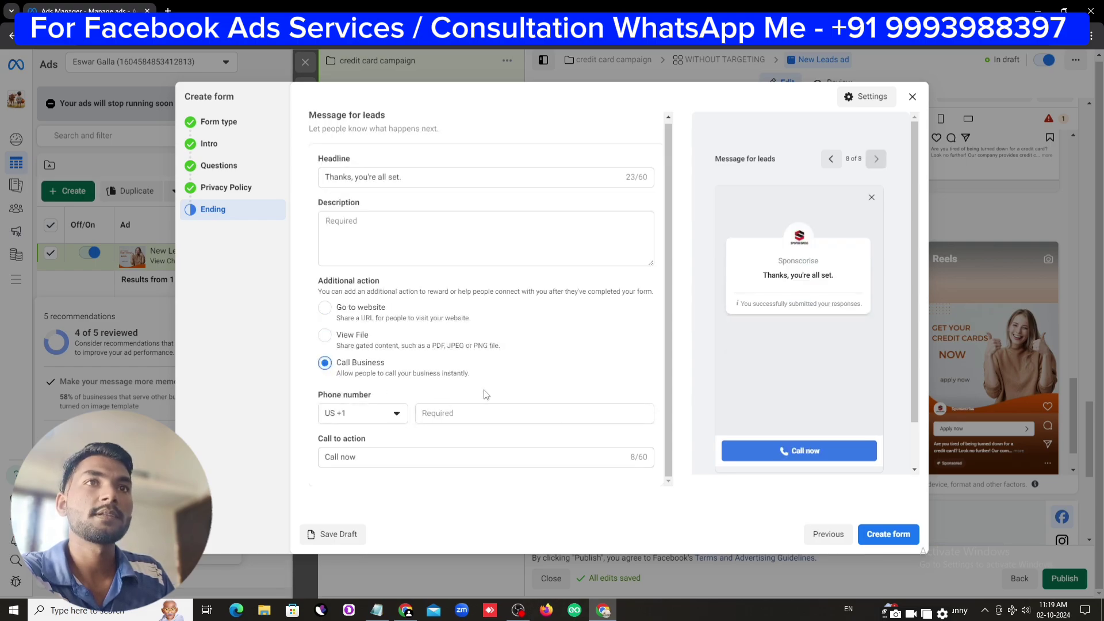
# Set the business phone country code to India, enter the phone number, and attempt to create the form
pyautogui.click(381, 414)
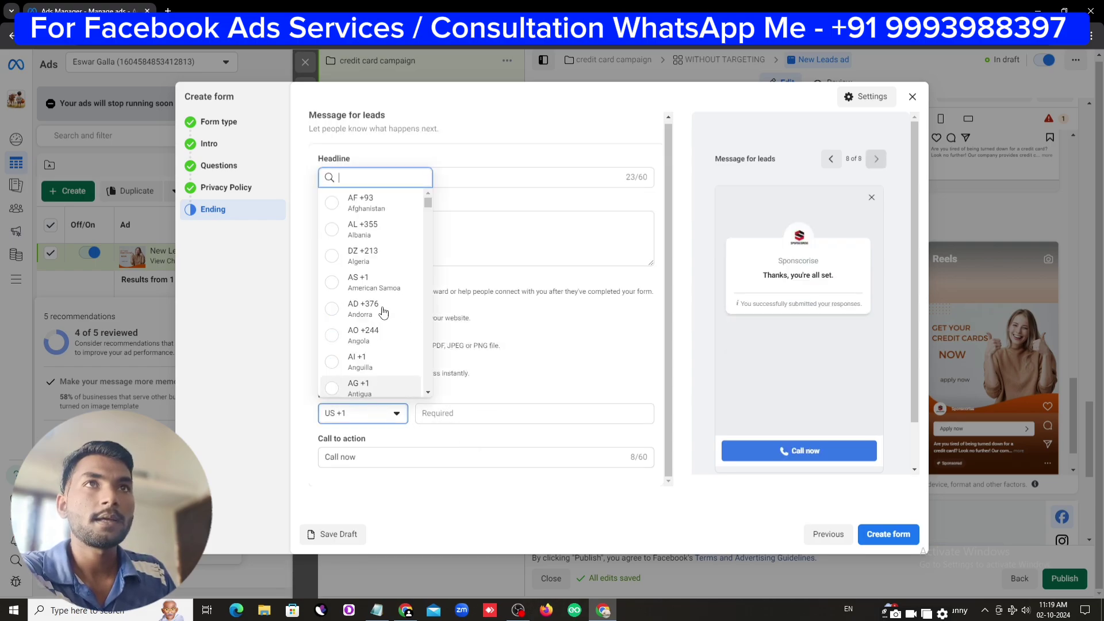
pyautogui.click(457, 413)
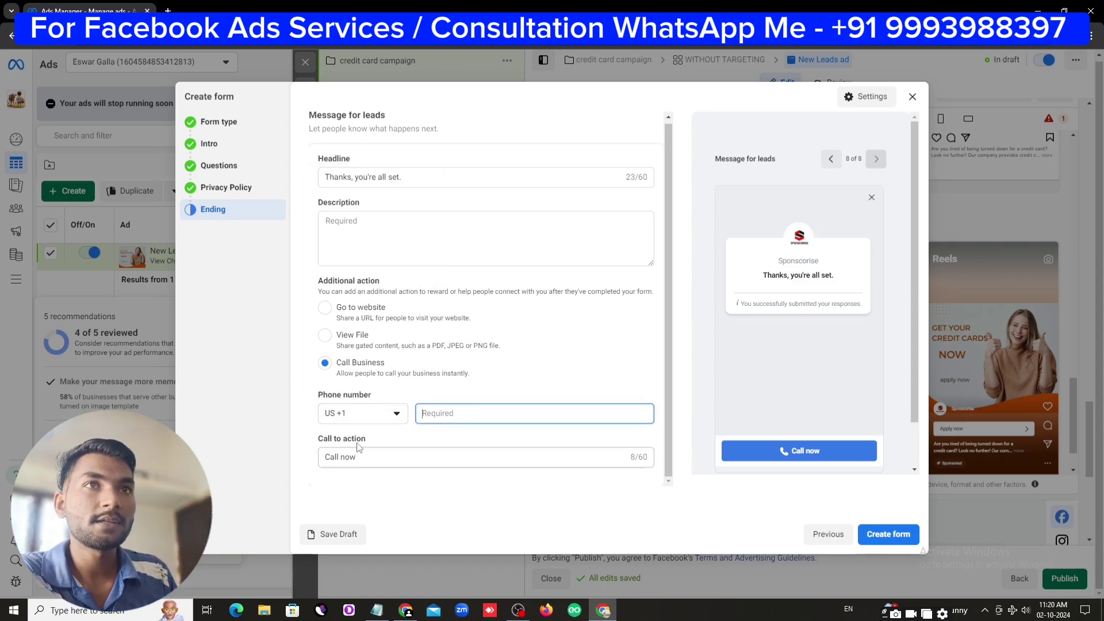
pyautogui.click(355, 414)
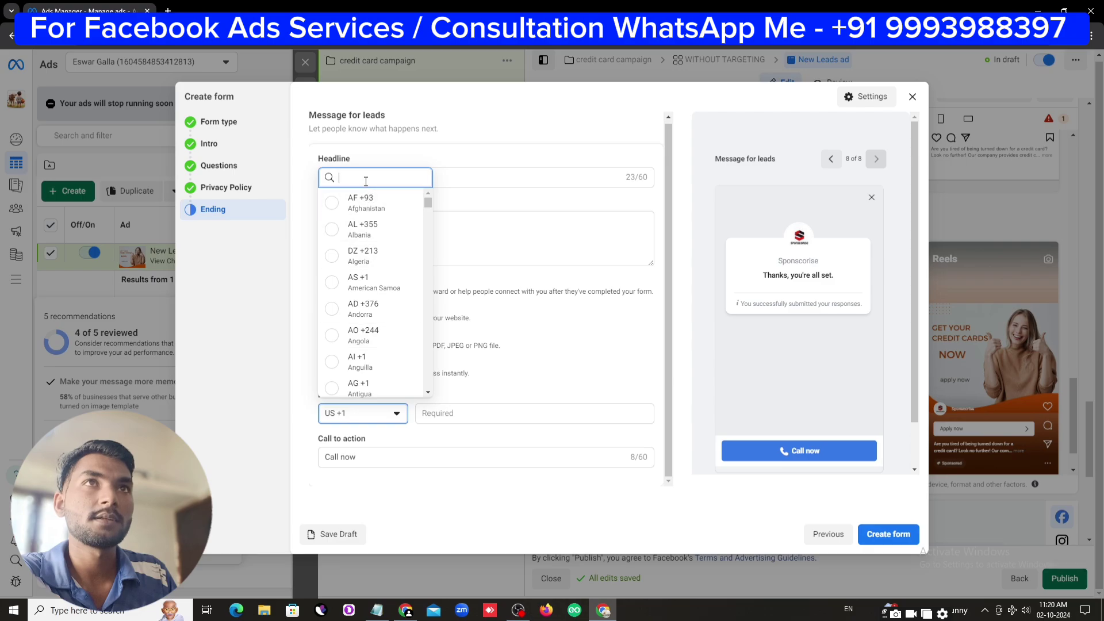
pyautogui.write('in')
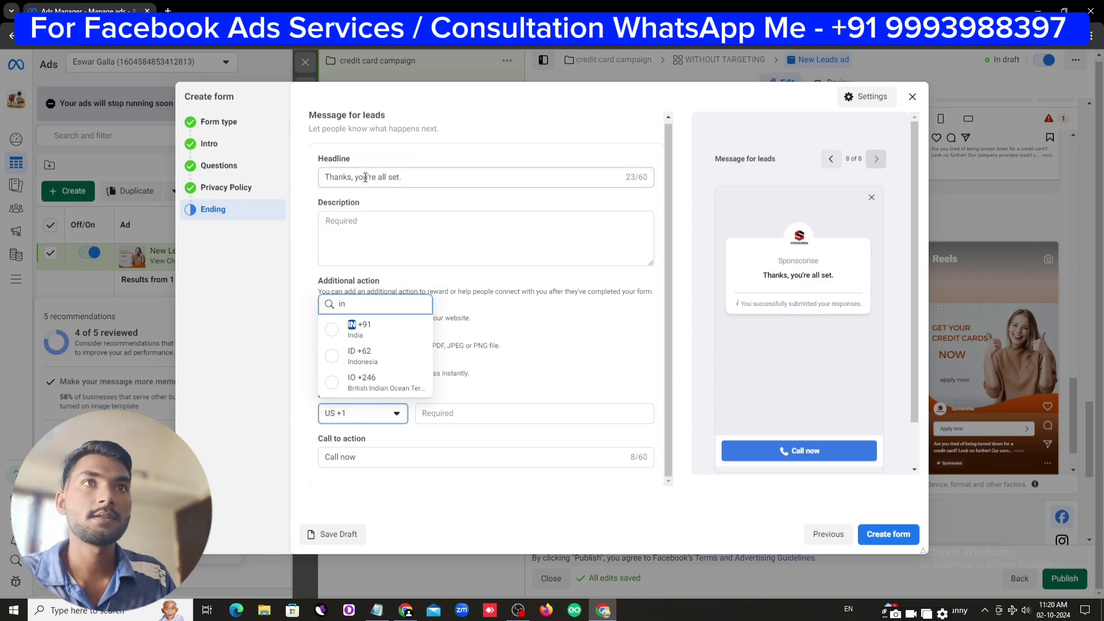
pyautogui.click(371, 329)
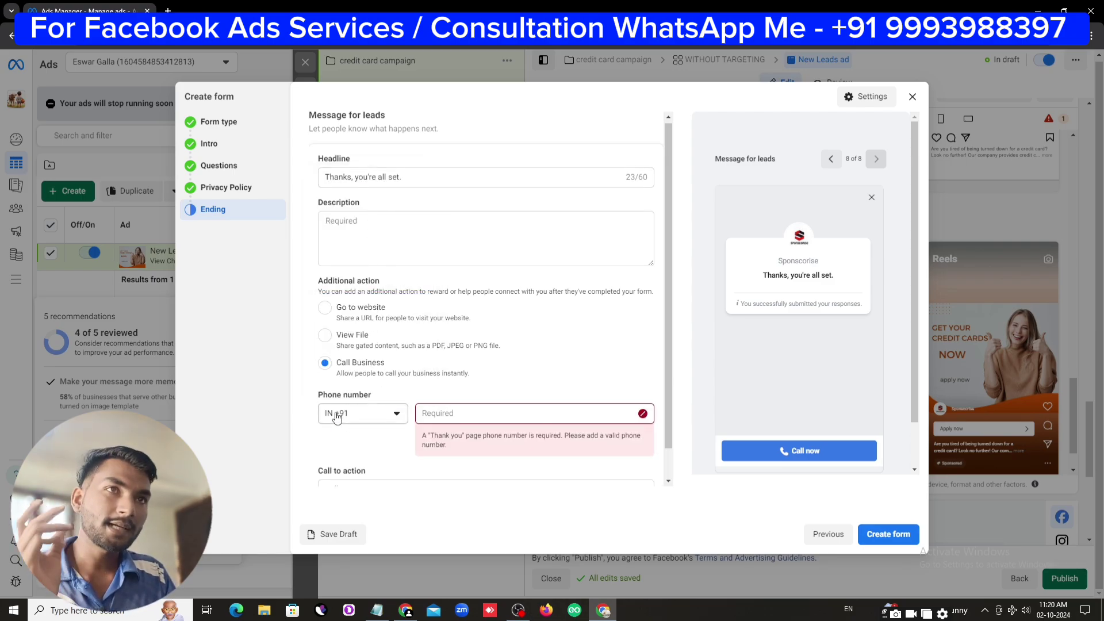
pyautogui.click(446, 413)
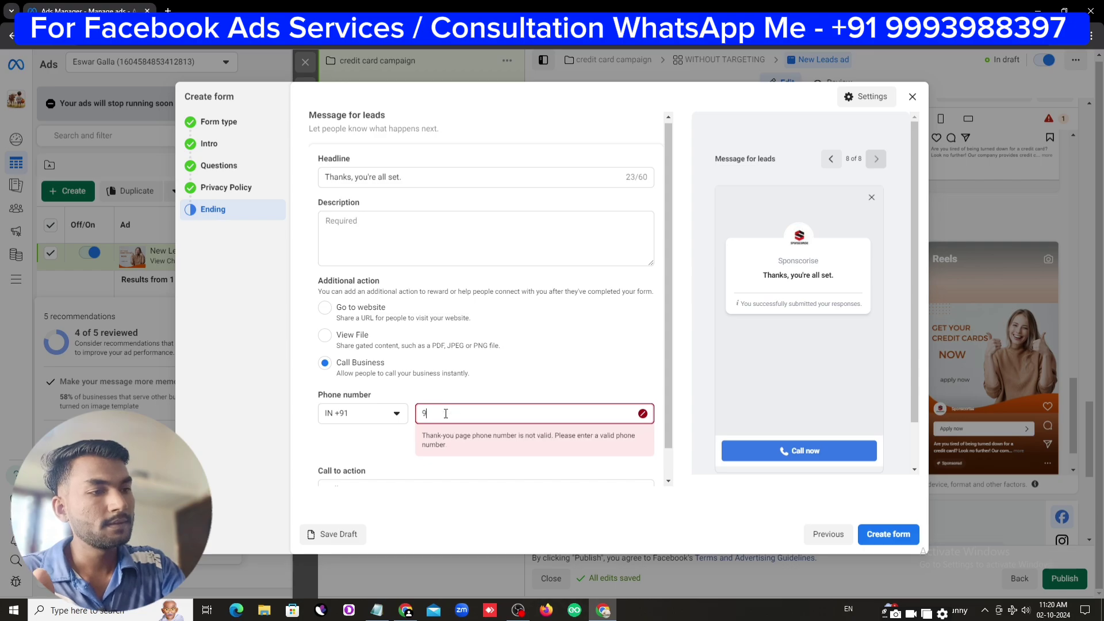
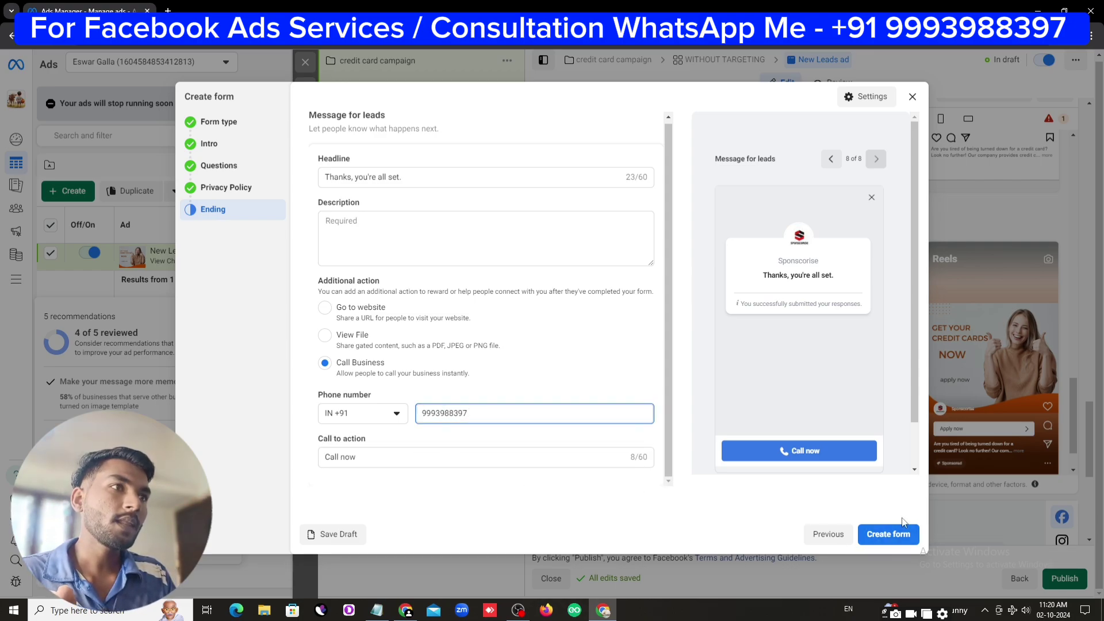
pyautogui.click(893, 536)
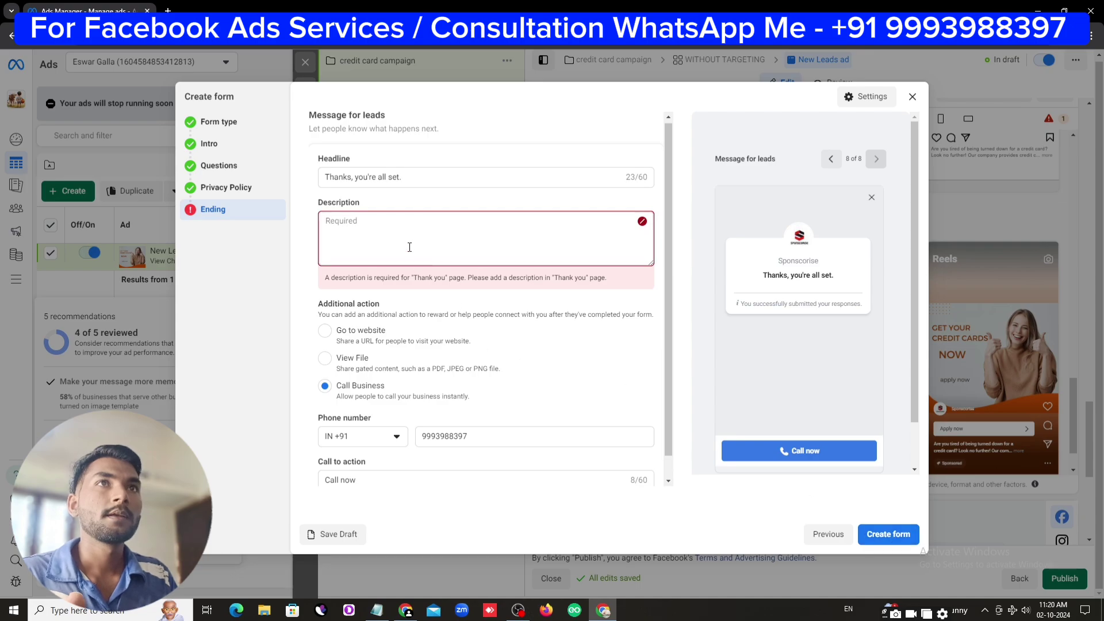
# Paste 'We Will Call You Soon.' from the notes into the ending Description and create the form
pyautogui.click(376, 611)
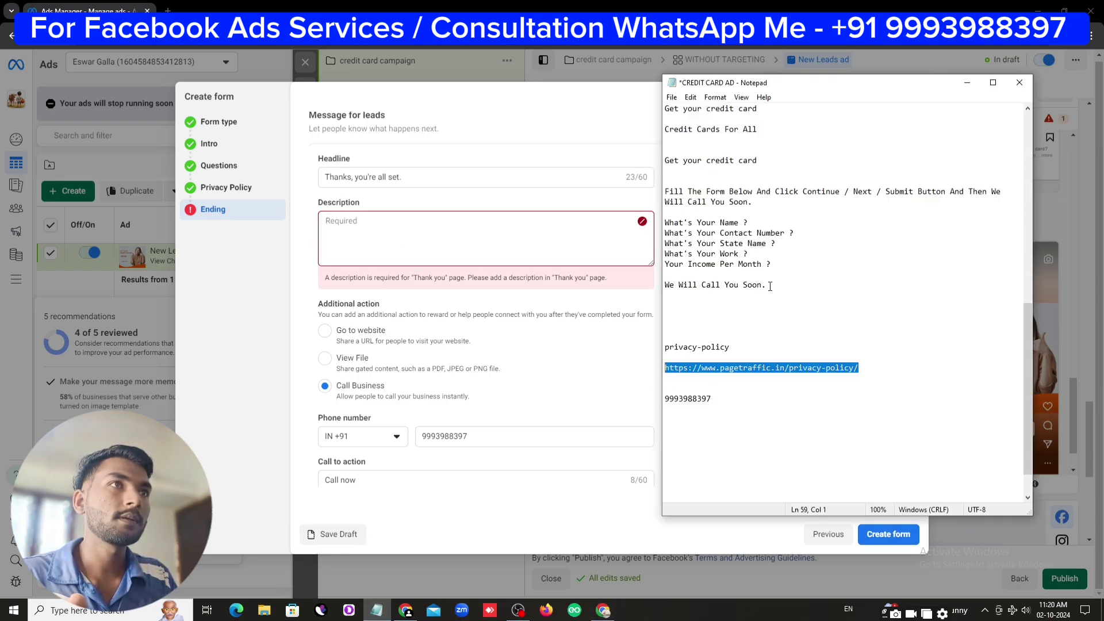
pyautogui.moveTo(770, 286); pyautogui.dragTo(664, 286)
pyautogui.rightClick(669, 286)
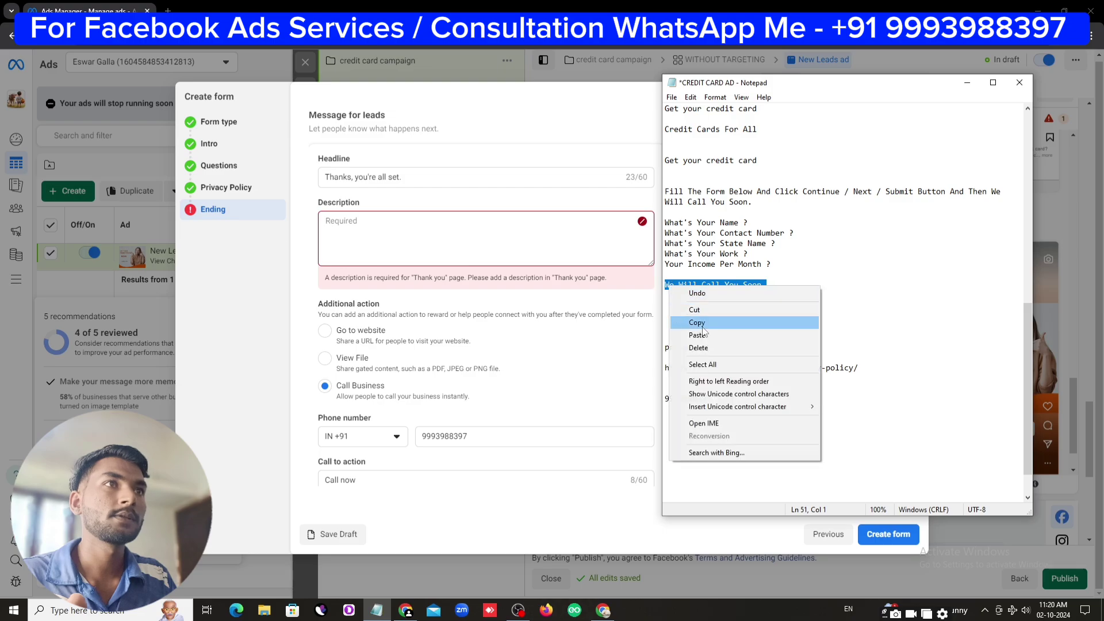
pyautogui.click(701, 321)
pyautogui.rightClick(355, 234)
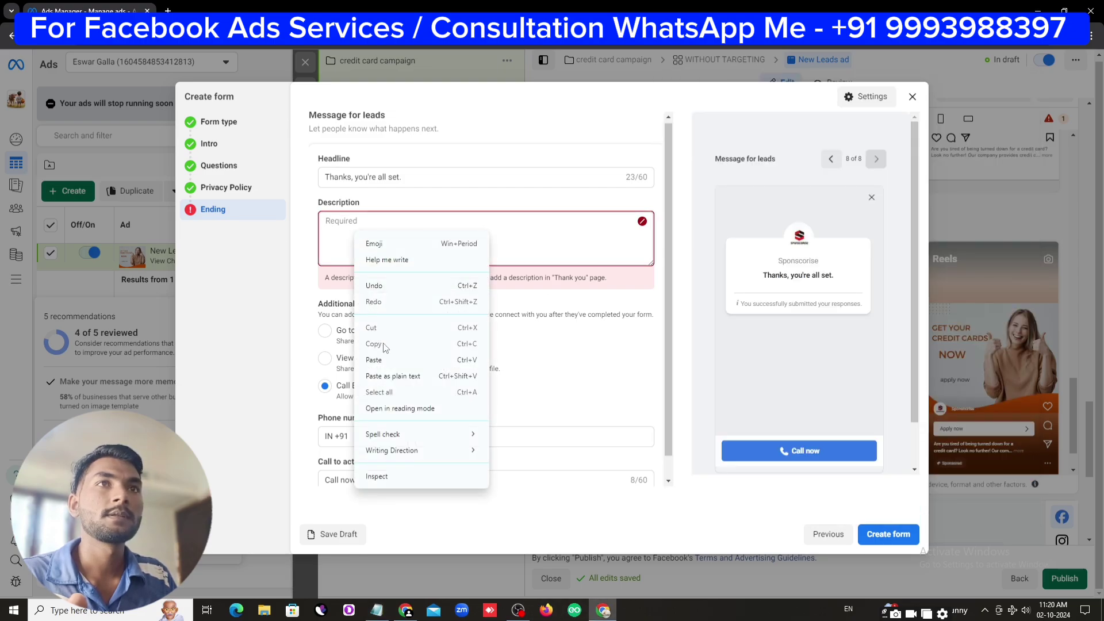
pyautogui.click(384, 360)
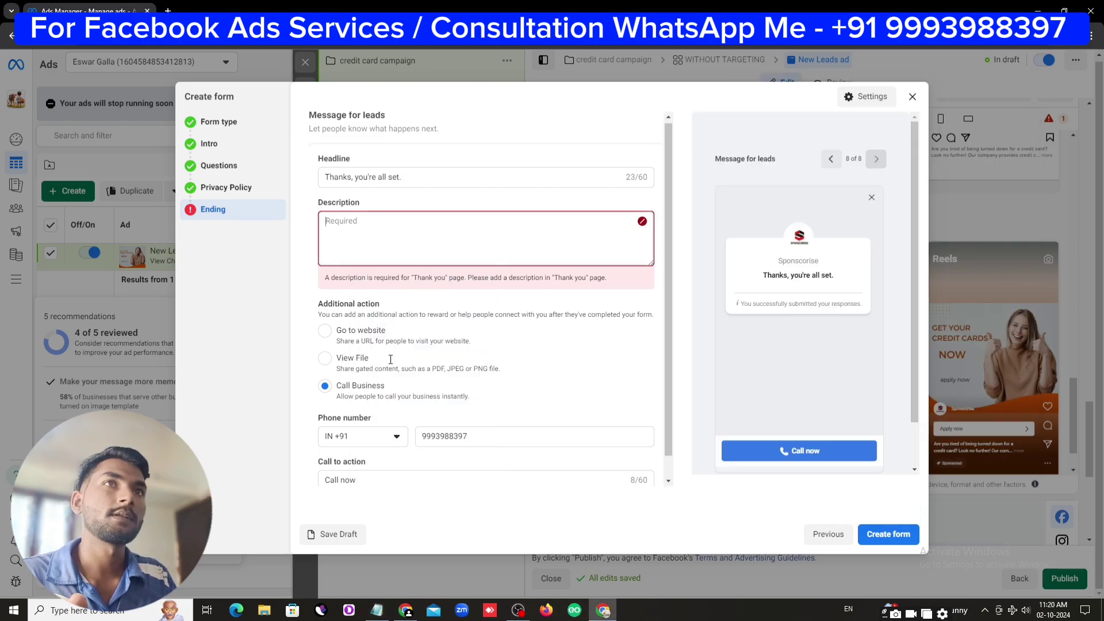
pyautogui.click(895, 539)
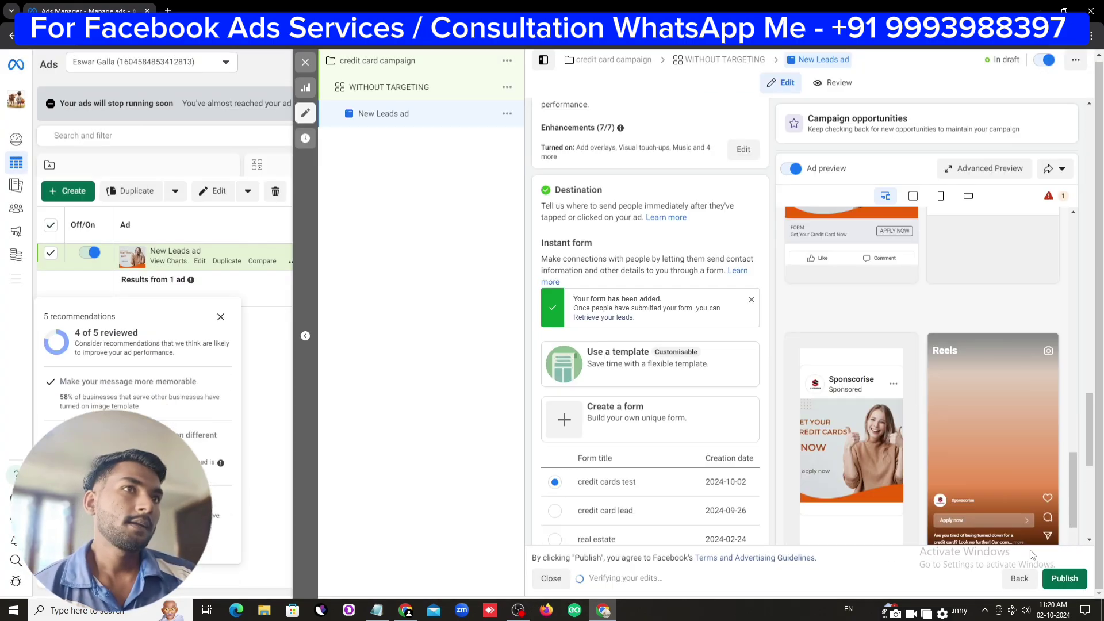
# Publish the campaign, close the editor, and view the ad sets table showing WITHOUT TARGETING
pyautogui.click(1066, 579)
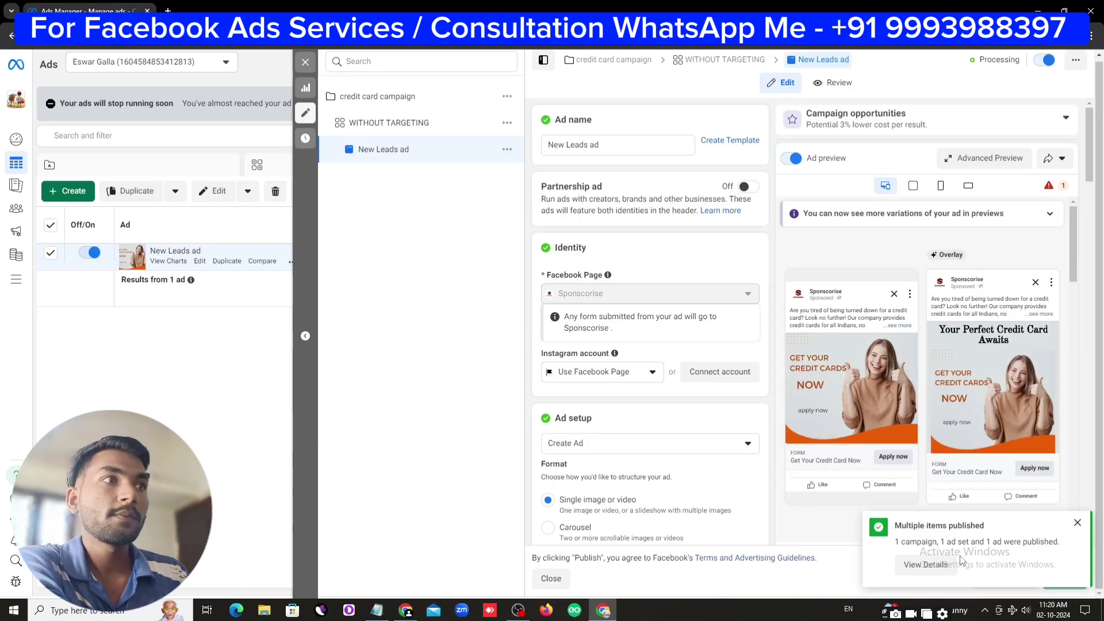
pyautogui.click(305, 62)
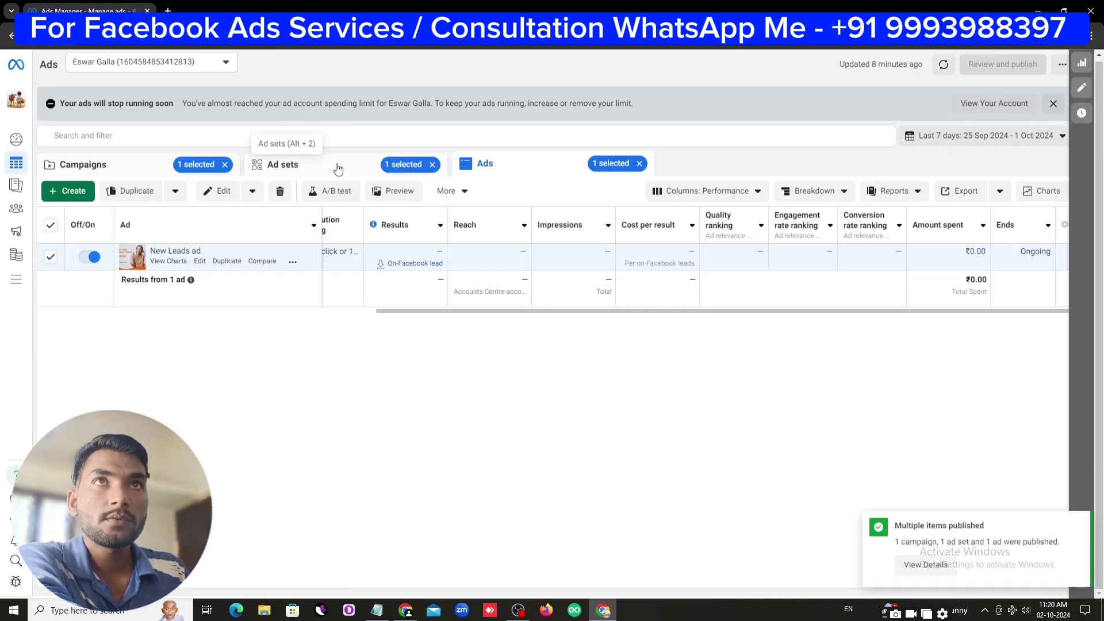
pyautogui.click(304, 173)
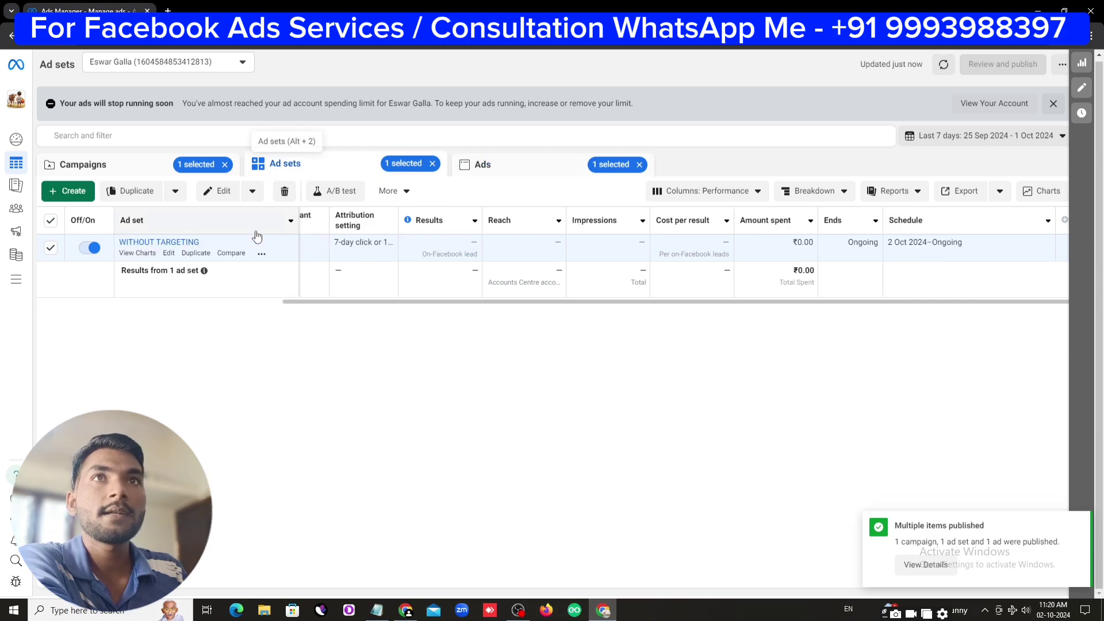
# Duplicate the WITHOUT TARGETING ad set into the same campaign and rename it 'targeted people'
pyautogui.click(196, 254)
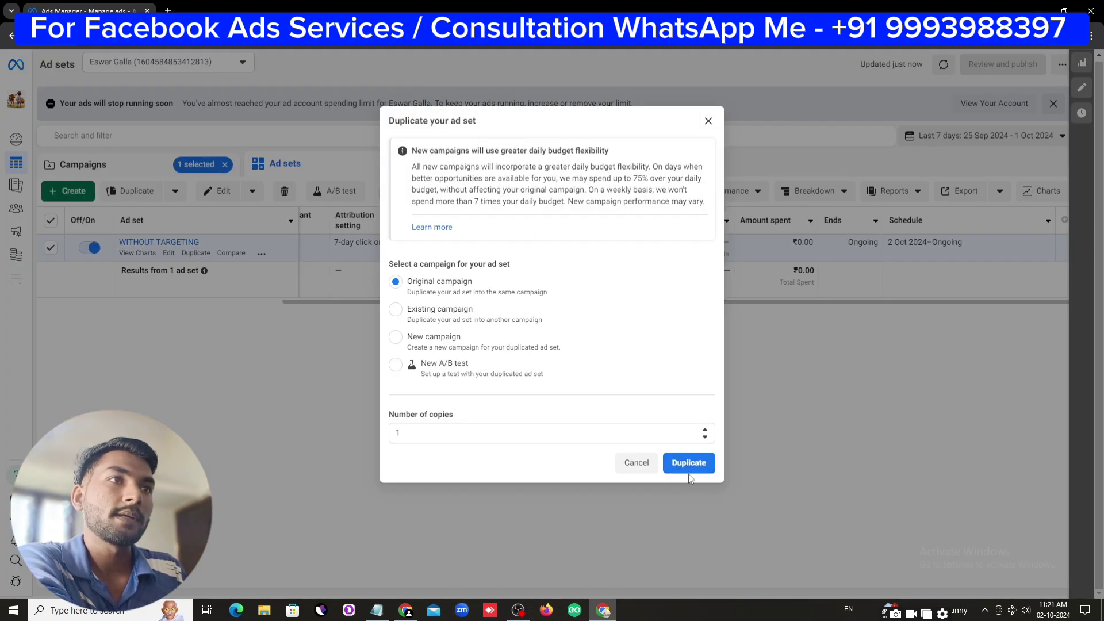
pyautogui.click(688, 467)
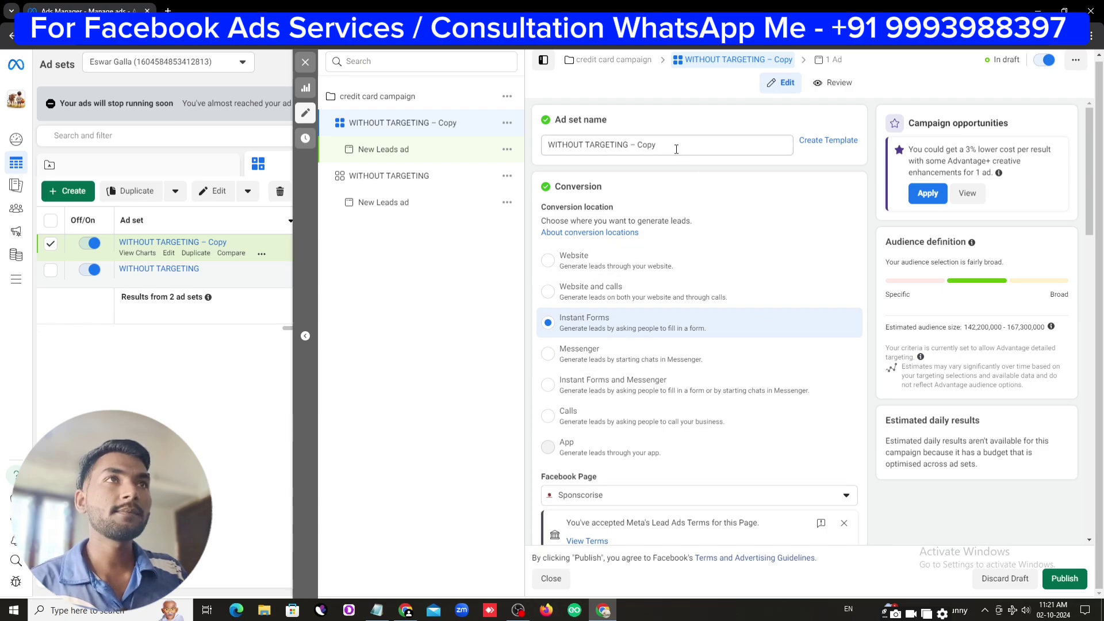
pyautogui.moveTo(675, 145); pyautogui.dragTo(508, 168)
pyautogui.write('targeted people')
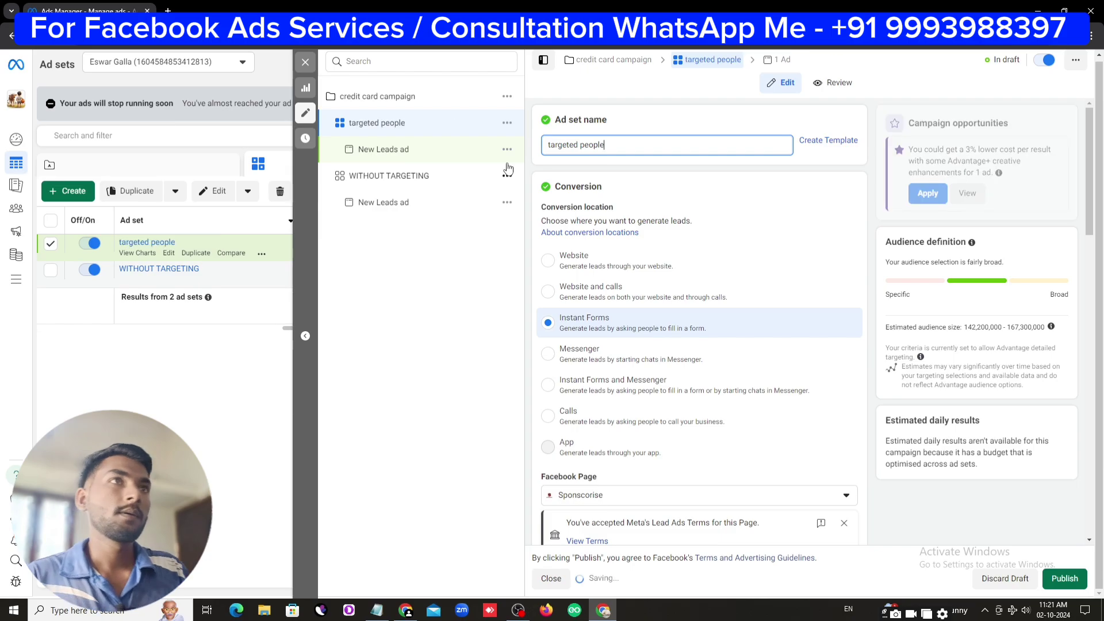
# Open the audience settings and raise the minimum age to 25, keeping maximum 65+
pyautogui.scroll(-10, 656, 442)
pyautogui.scroll(-8, 656, 442)
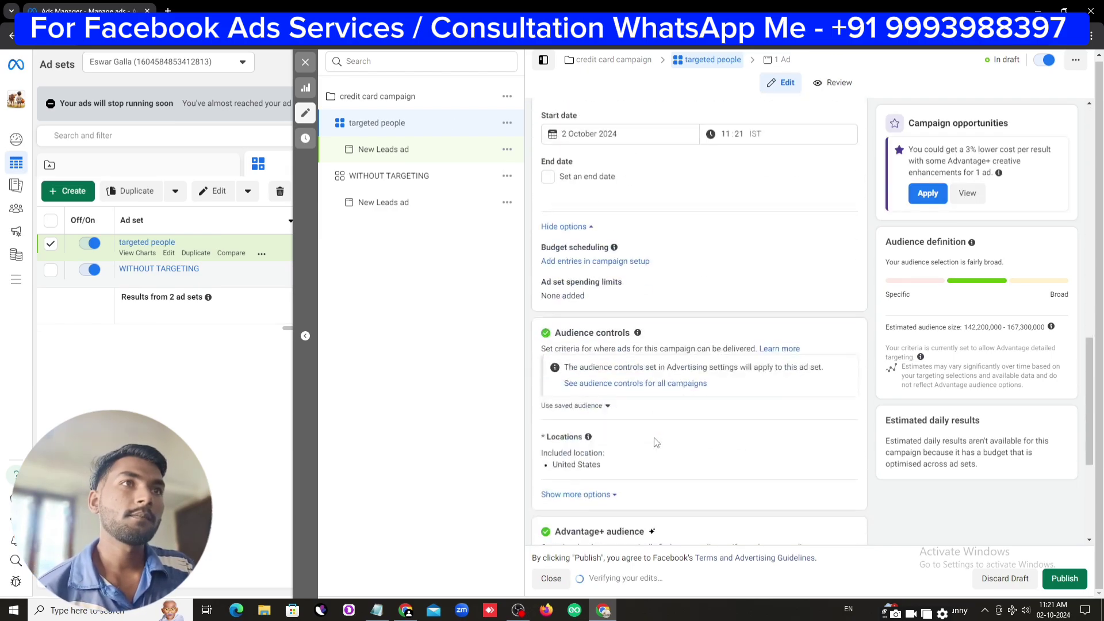
pyautogui.scroll(-1, 652, 458)
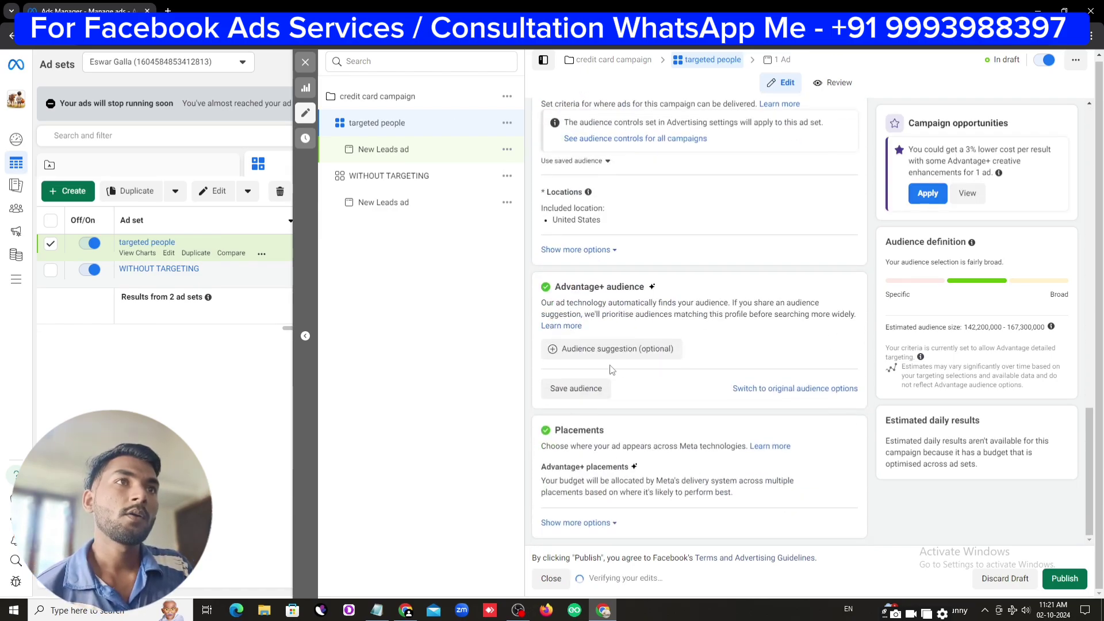
pyautogui.click(602, 349)
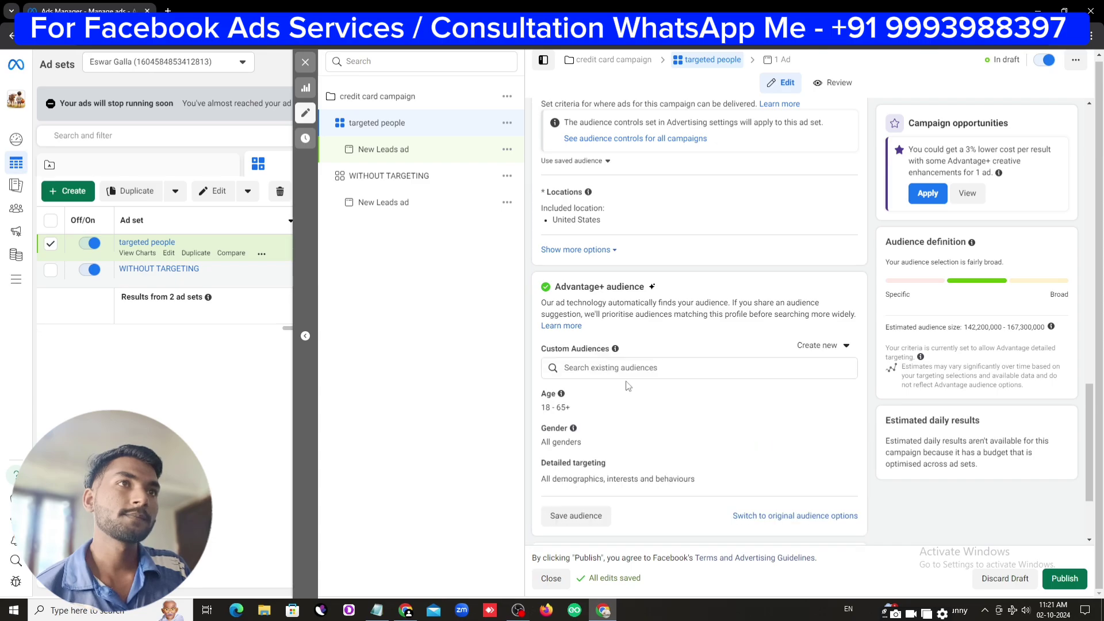
pyautogui.scroll(-2, 548, 358)
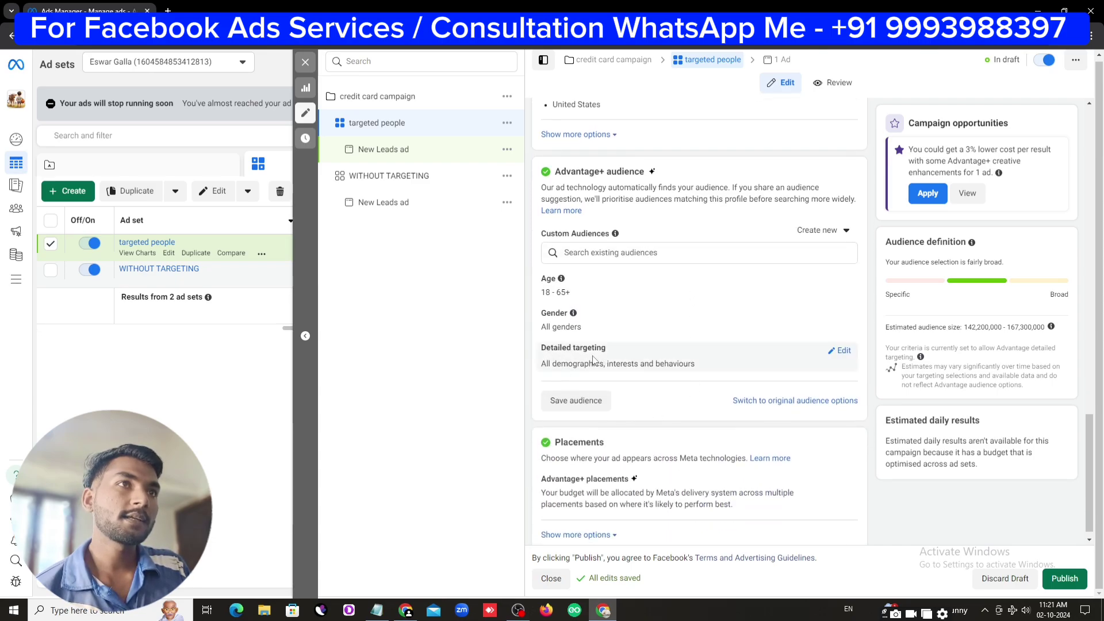
pyautogui.click(840, 350)
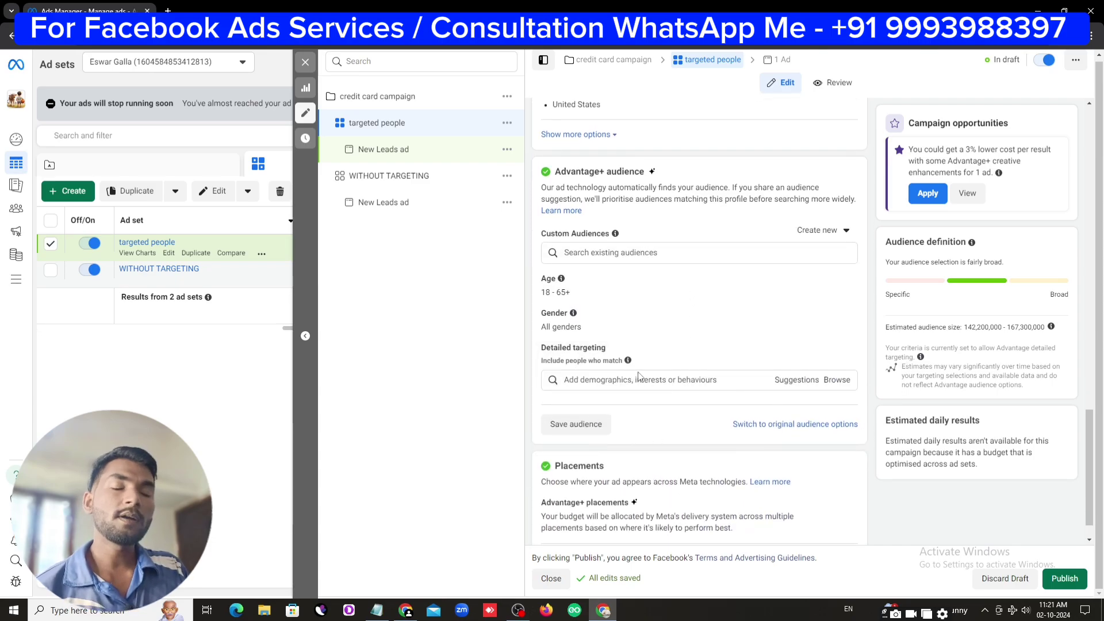
pyautogui.moveTo(650, 285)
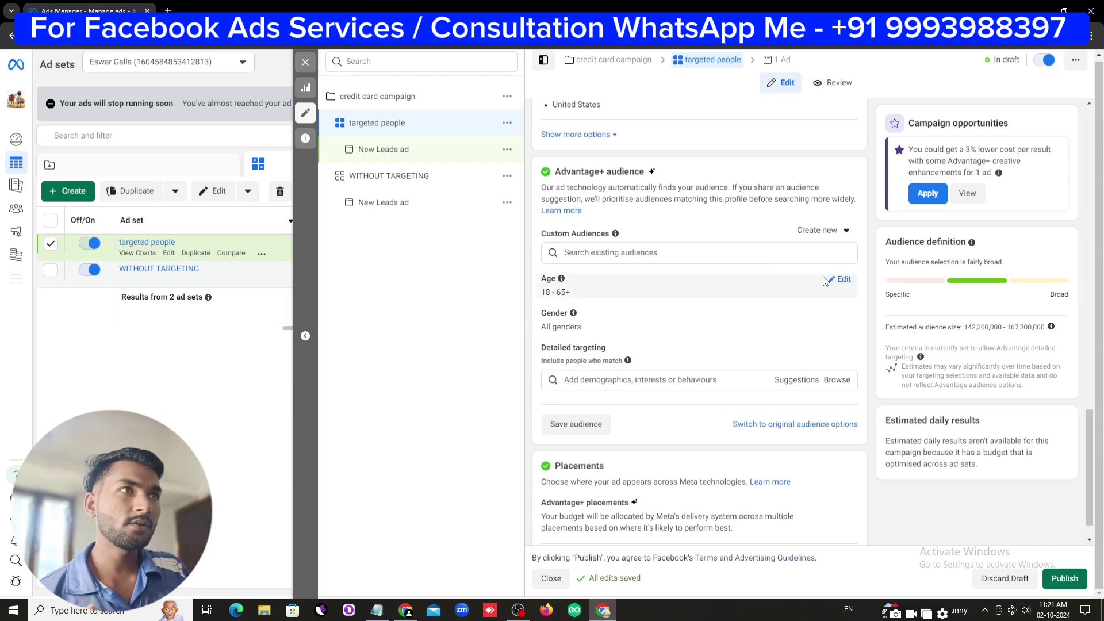
pyautogui.click(842, 281)
pyautogui.click(616, 298)
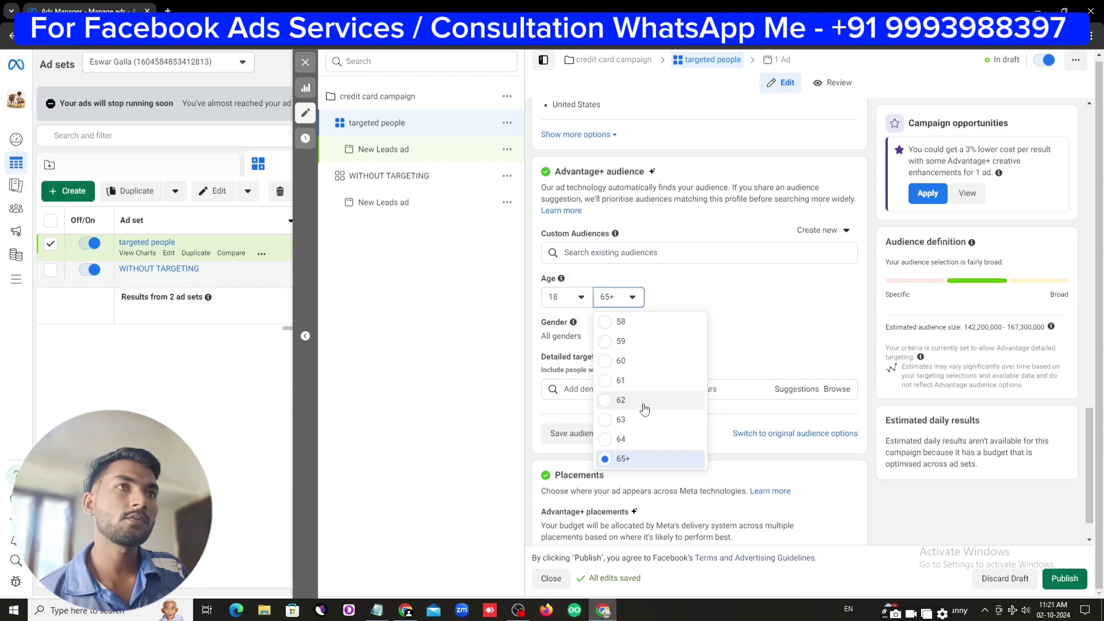
pyautogui.scroll(3, 643, 406)
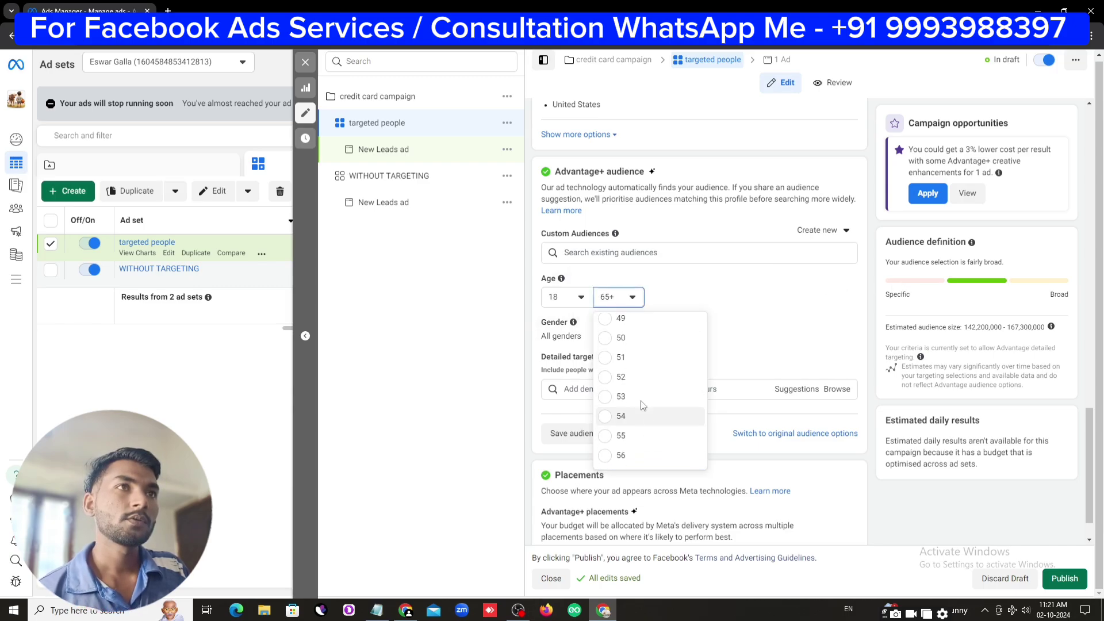
pyautogui.click(578, 296)
pyautogui.click(581, 460)
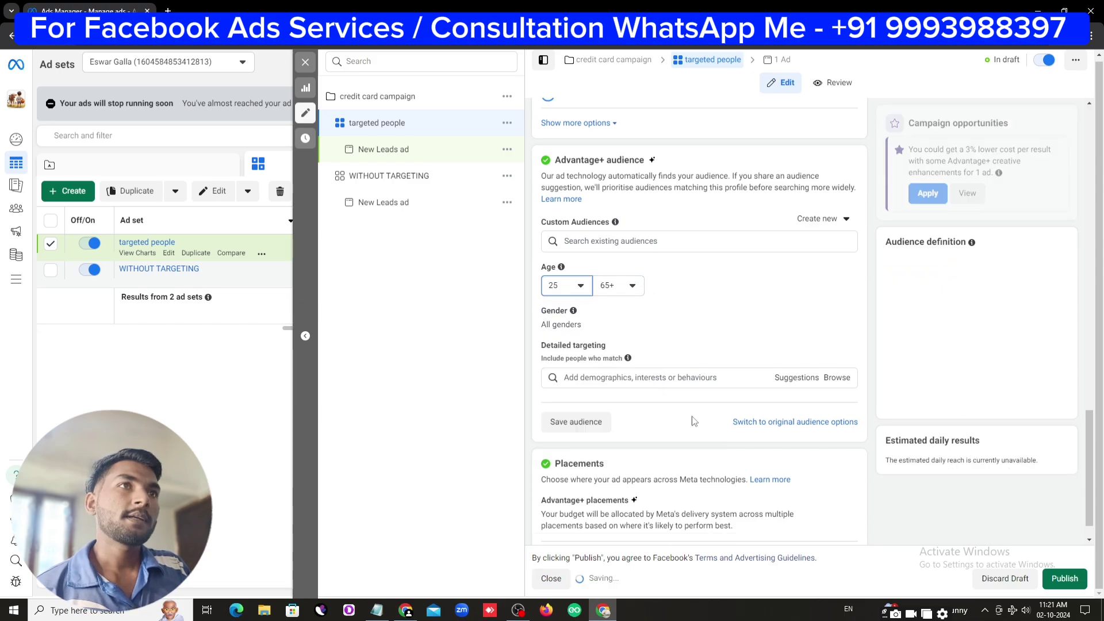
# Leave the audience gender on All after briefly selecting Men
pyautogui.scroll(-1, 661, 322)
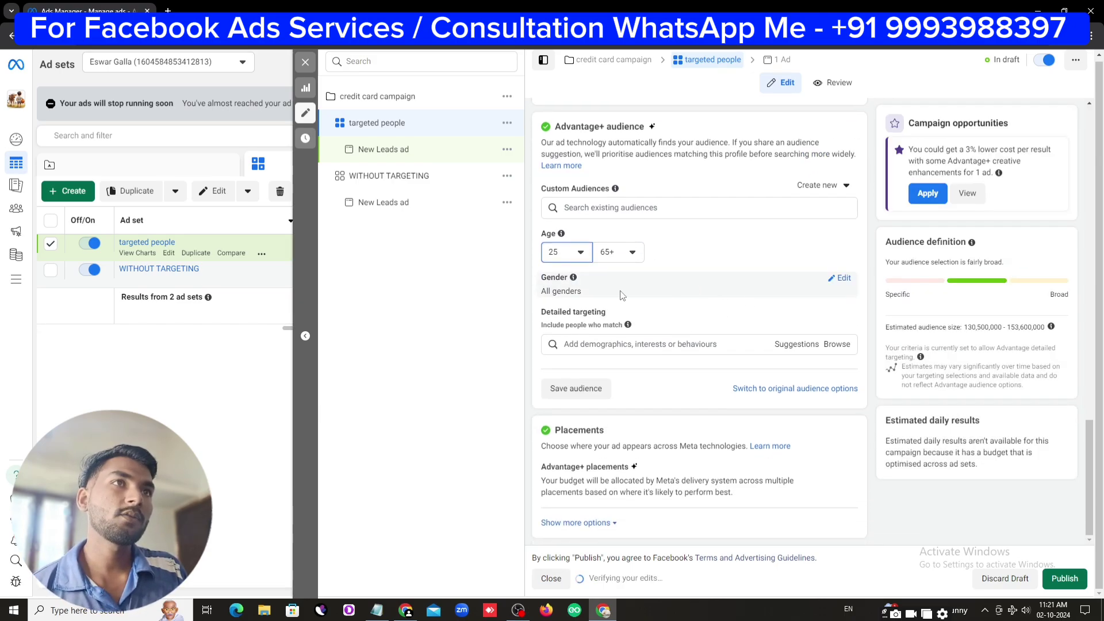
pyautogui.click(598, 290)
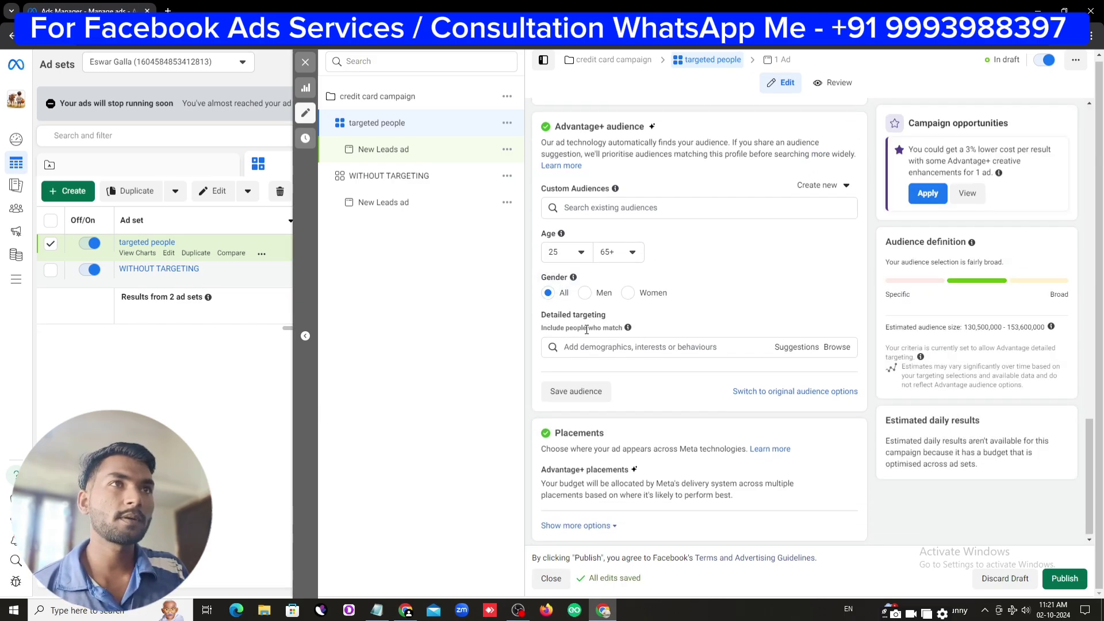
pyautogui.click(584, 294)
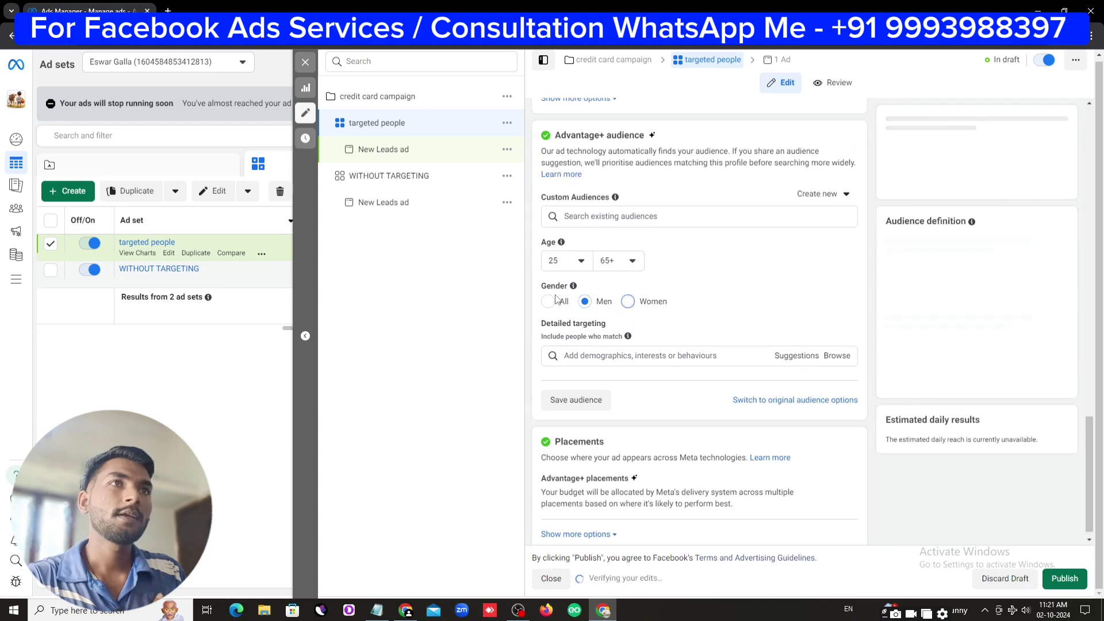
pyautogui.click(549, 303)
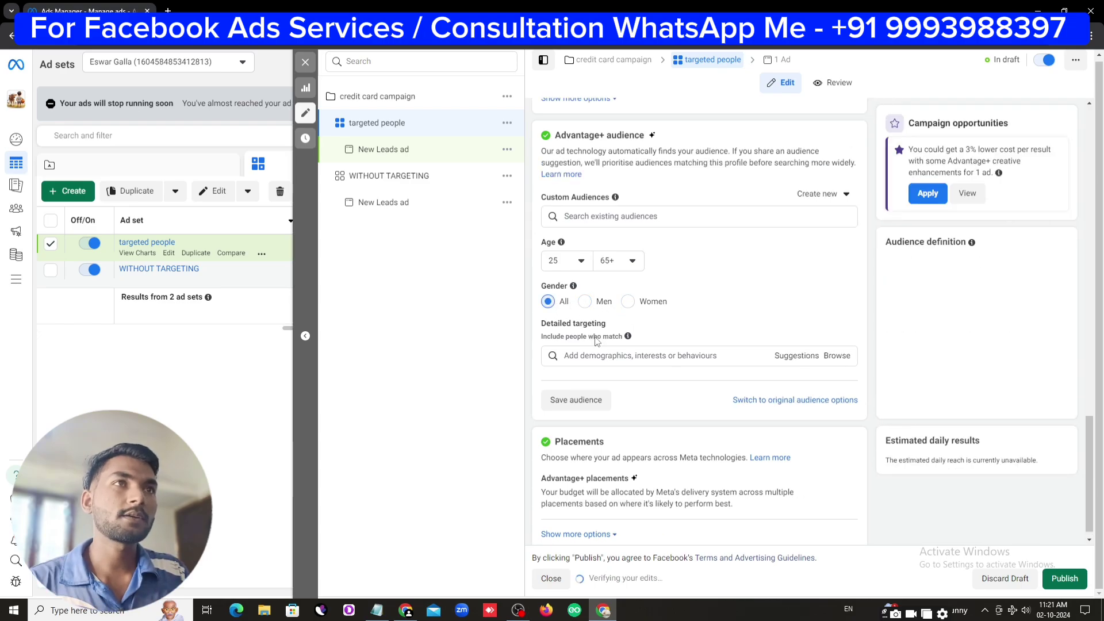
pyautogui.click(660, 343)
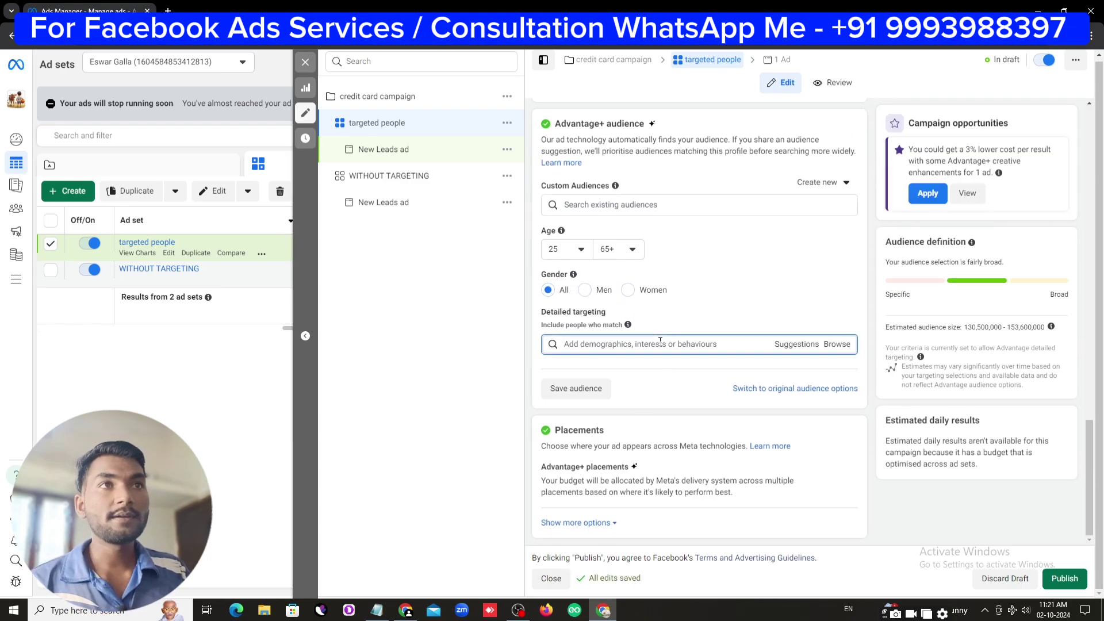
# Add Credit cards, Visa Inc. and CreditCards.com interests by searching 'cre' and 'credit card'
pyautogui.write('credit card')
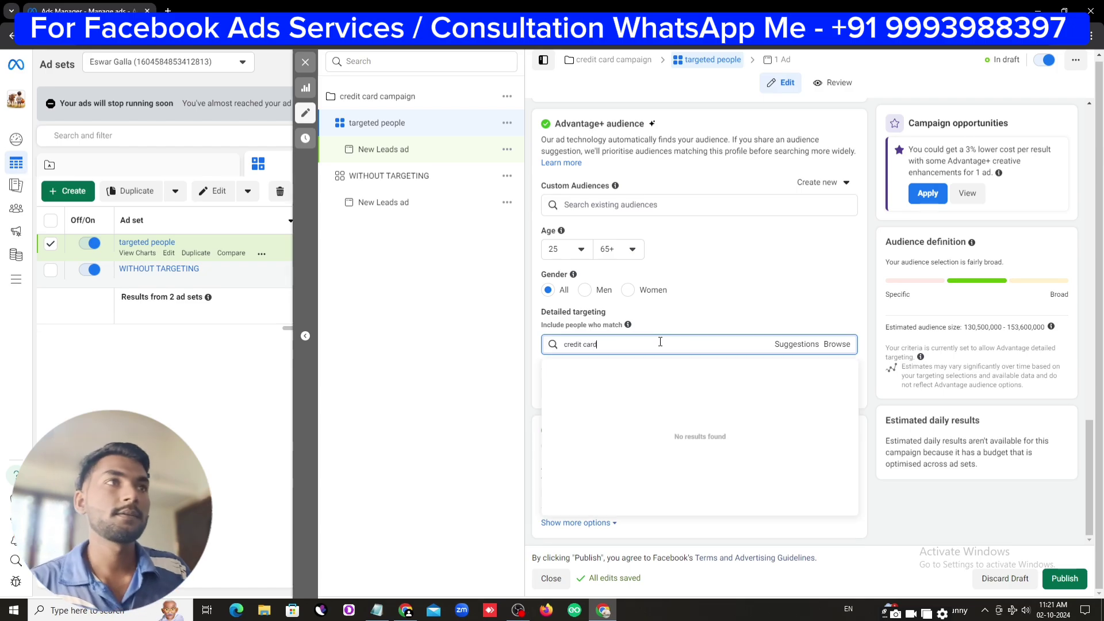
pyautogui.click(678, 402)
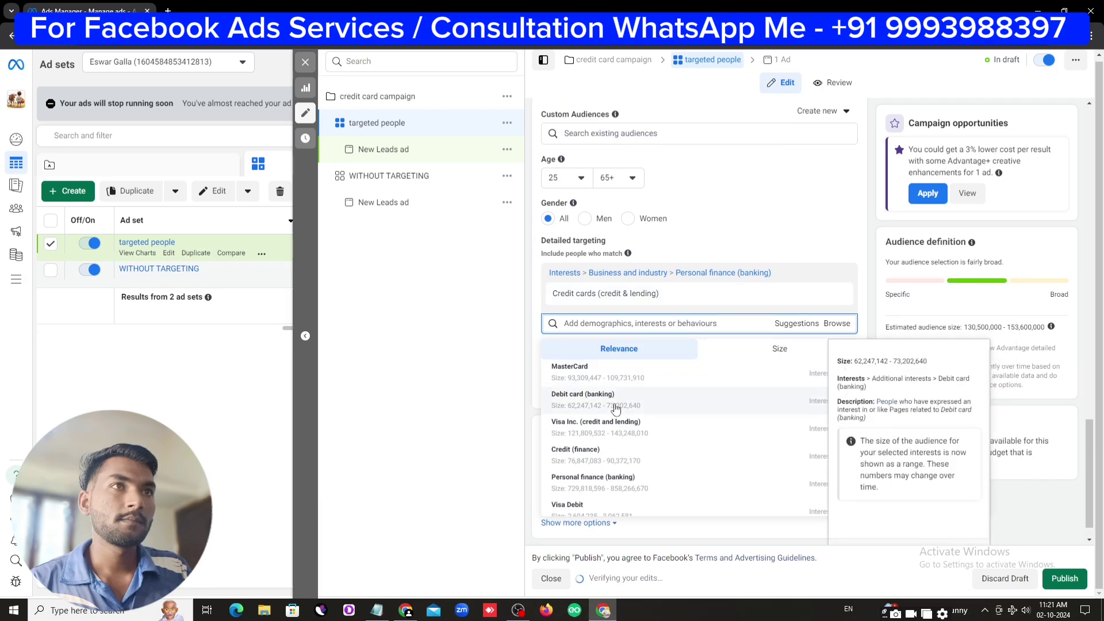
pyautogui.click(650, 426)
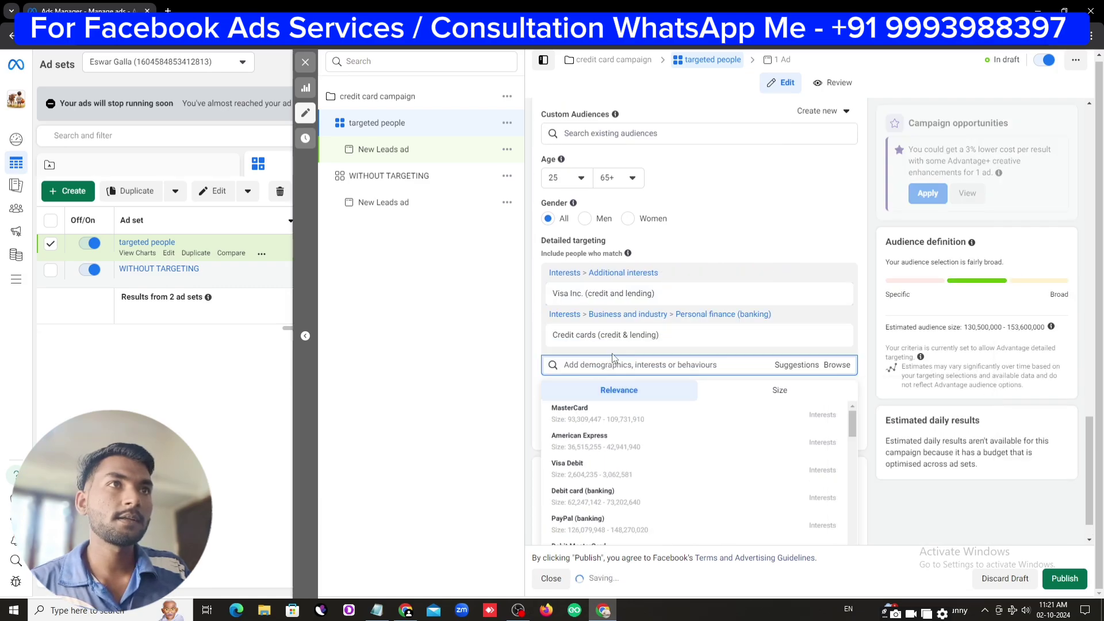
pyautogui.click(603, 365)
pyautogui.write('cred')
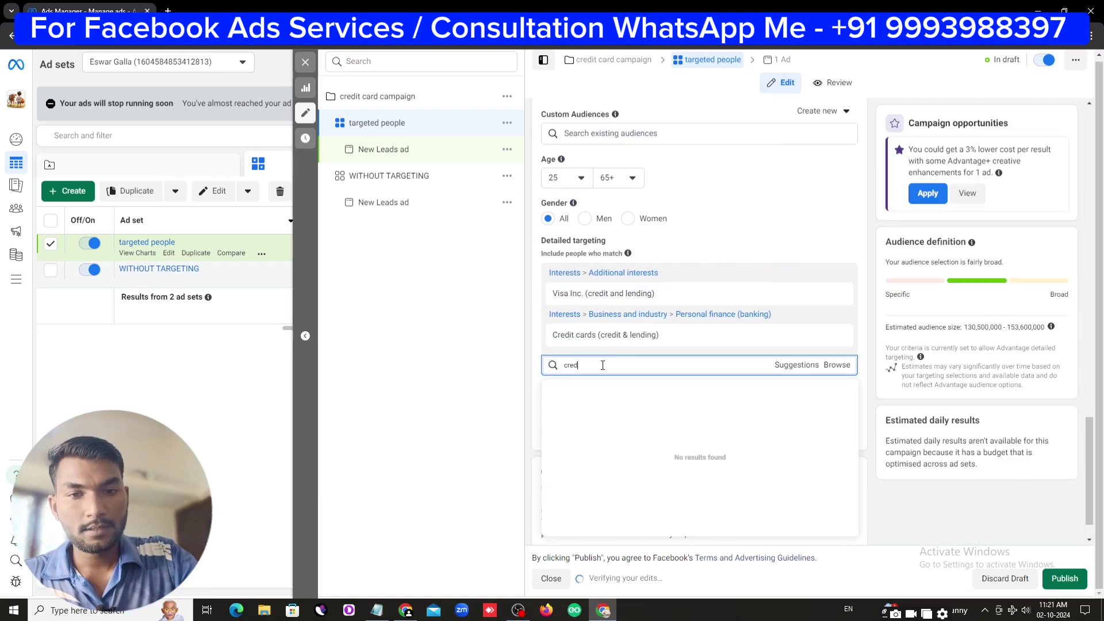
pyautogui.write('it card')
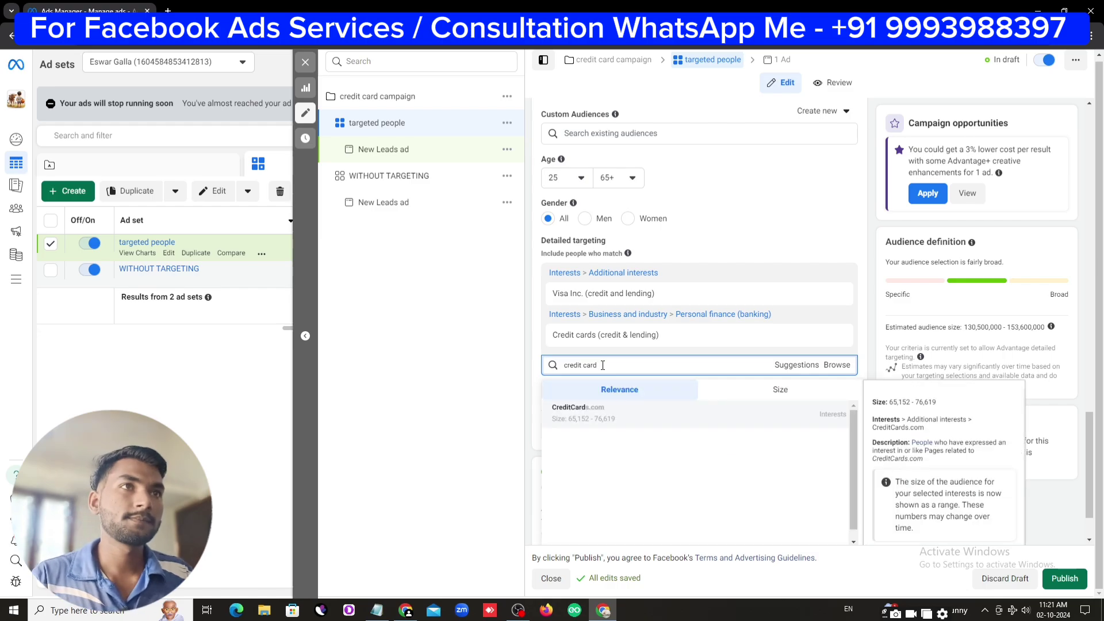
pyautogui.click(613, 413)
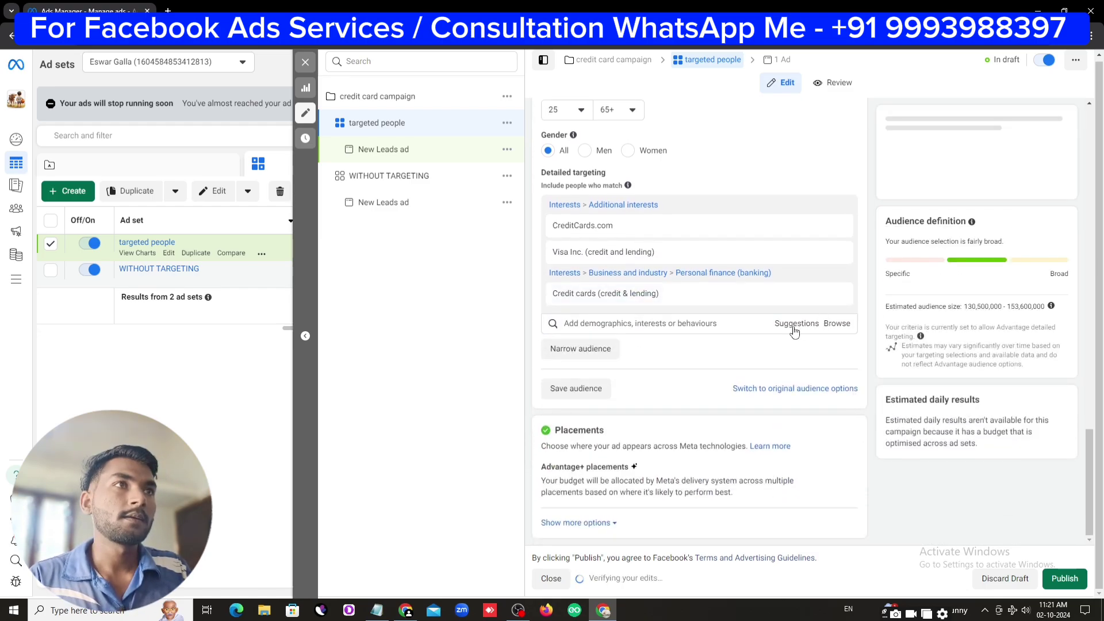
pyautogui.click(588, 354)
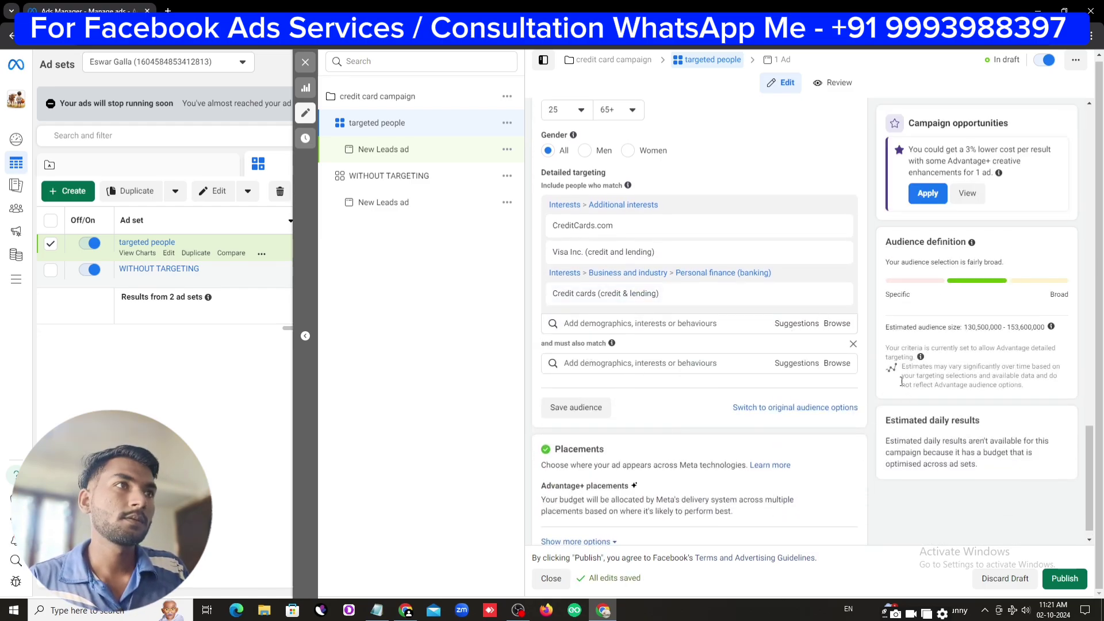
pyautogui.click(853, 345)
# From suggestions, add Loan, Mortgage loans, Mortgage calculator, Credit (finance) and Pre-qualification (lending)
pyautogui.click(798, 323)
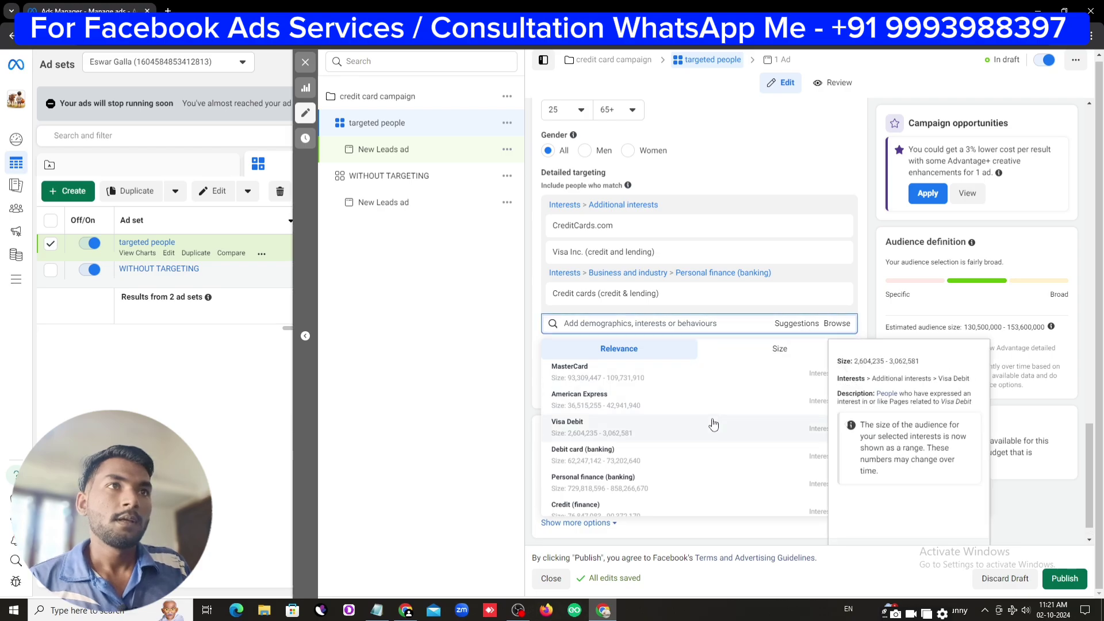
pyautogui.scroll(-2, 684, 443)
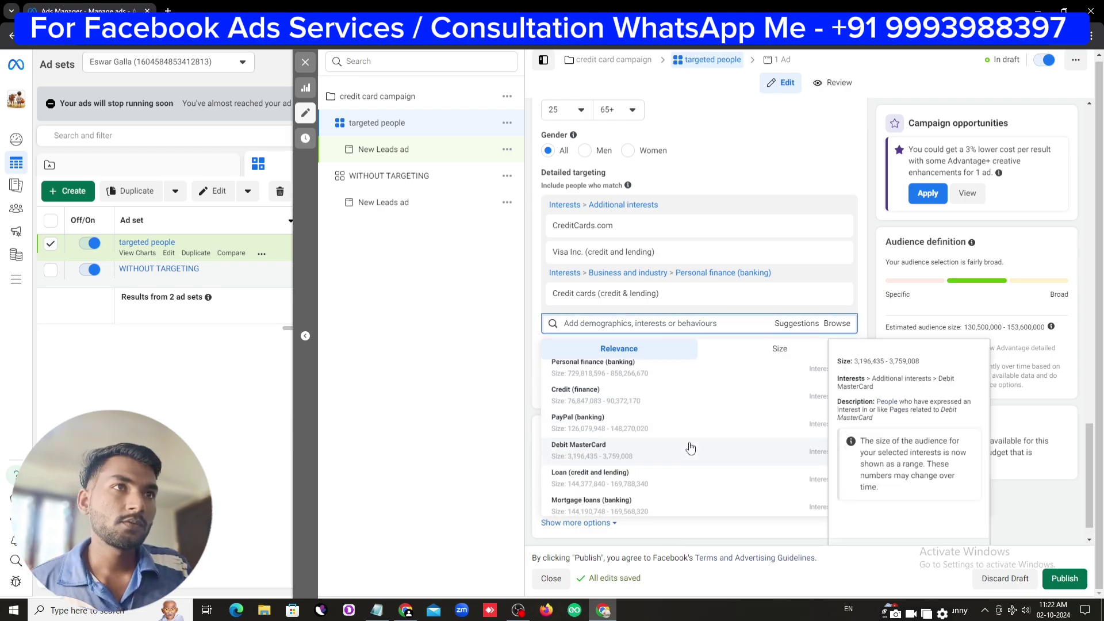
pyautogui.scroll(-1, 690, 448)
pyautogui.click(667, 425)
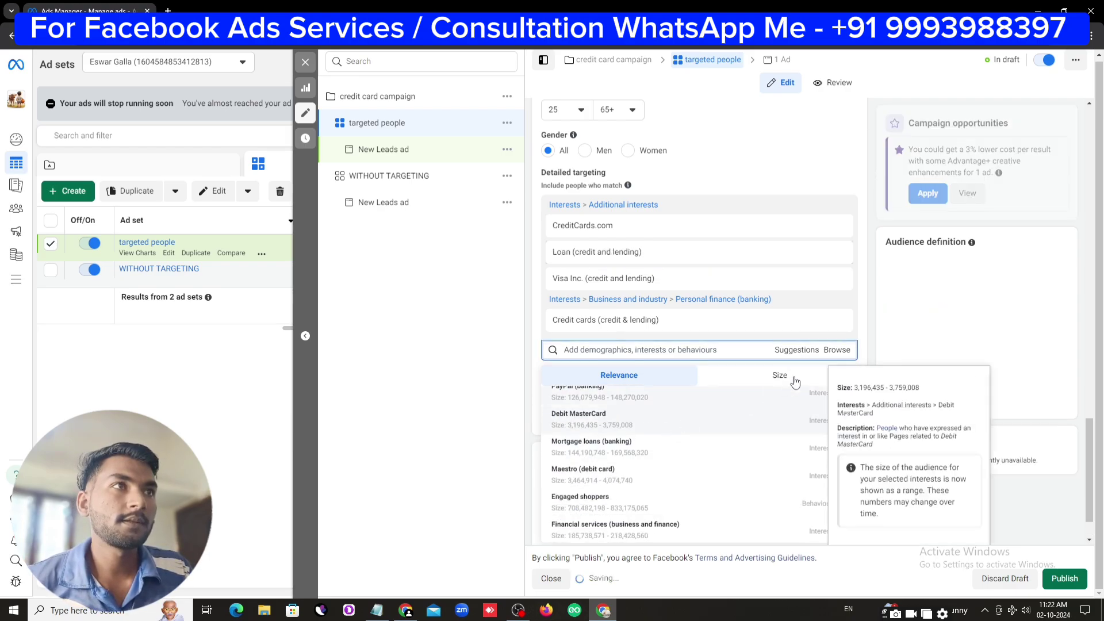
pyautogui.click(672, 398)
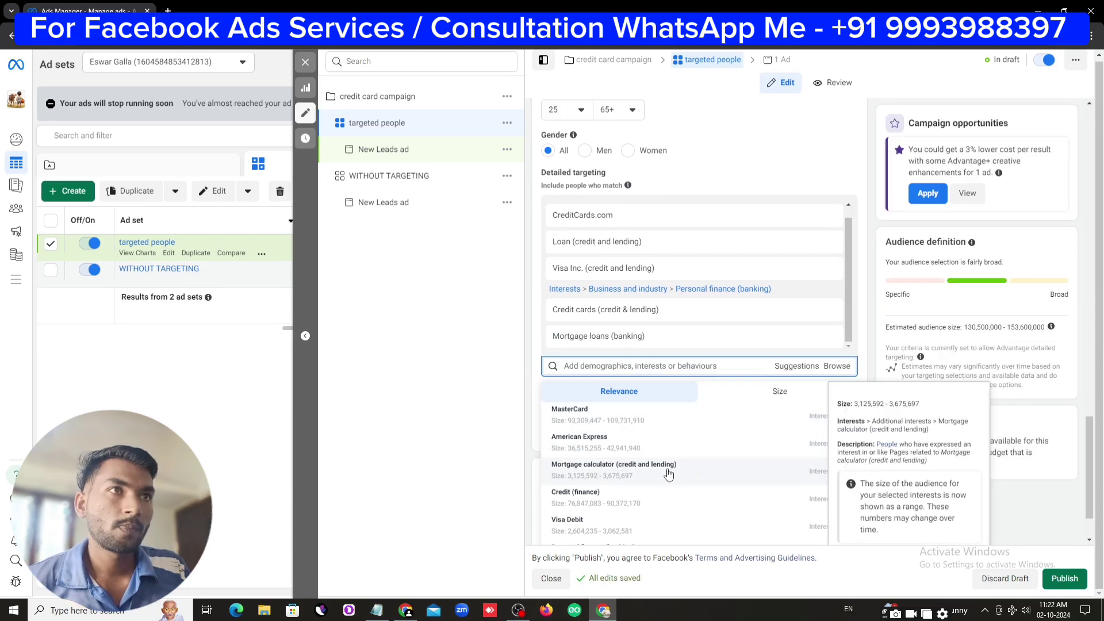
pyautogui.click(690, 469)
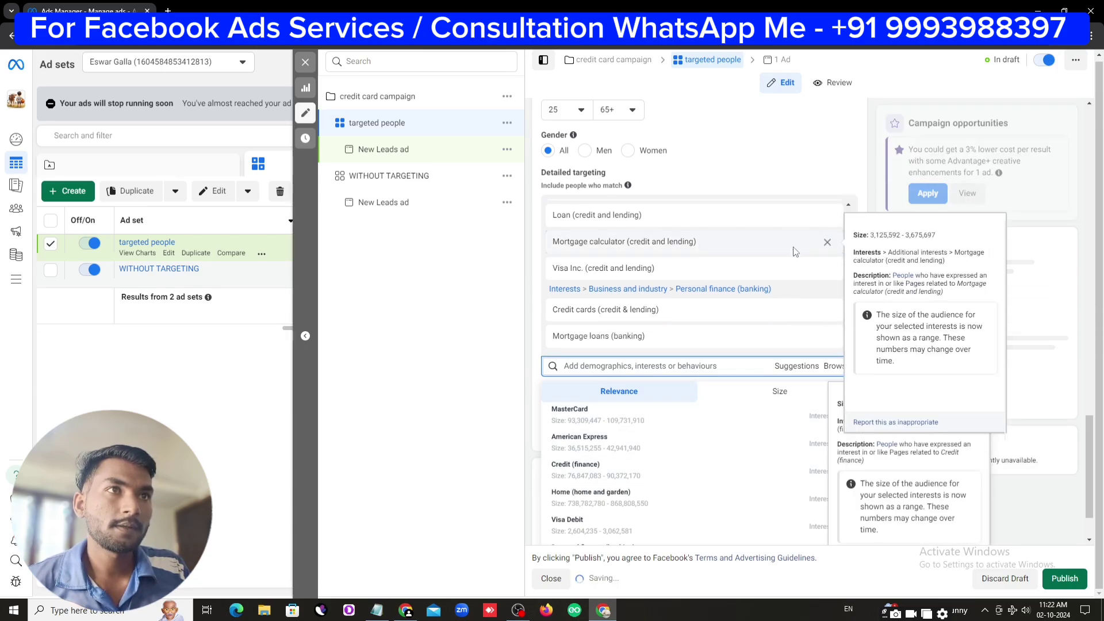
pyautogui.click(693, 477)
pyautogui.scroll(-3, 703, 487)
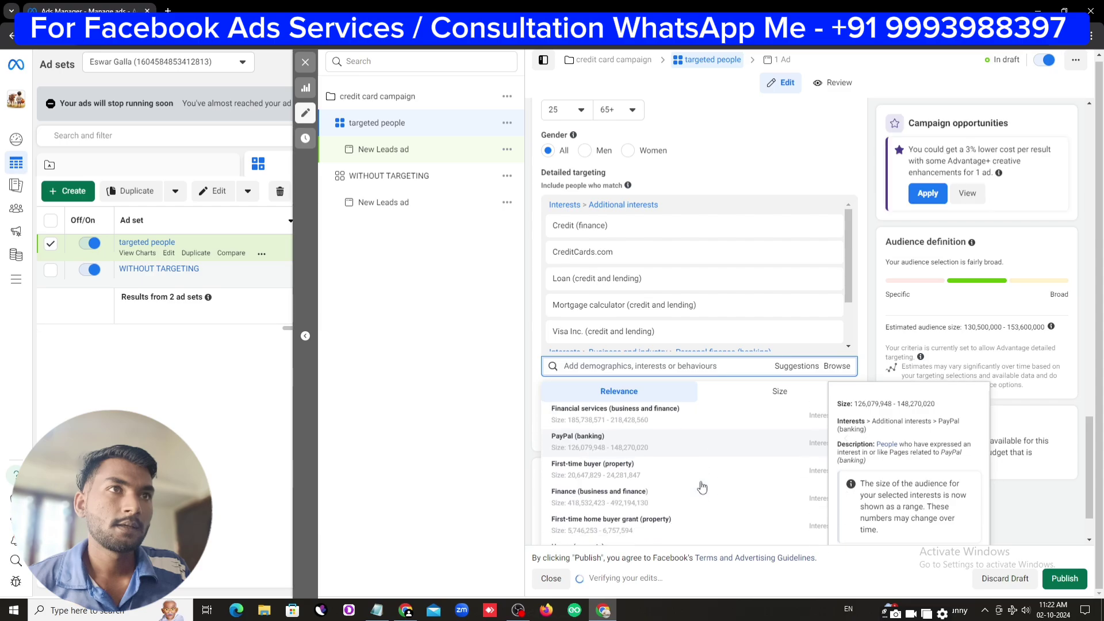
pyautogui.scroll(-4, 702, 487)
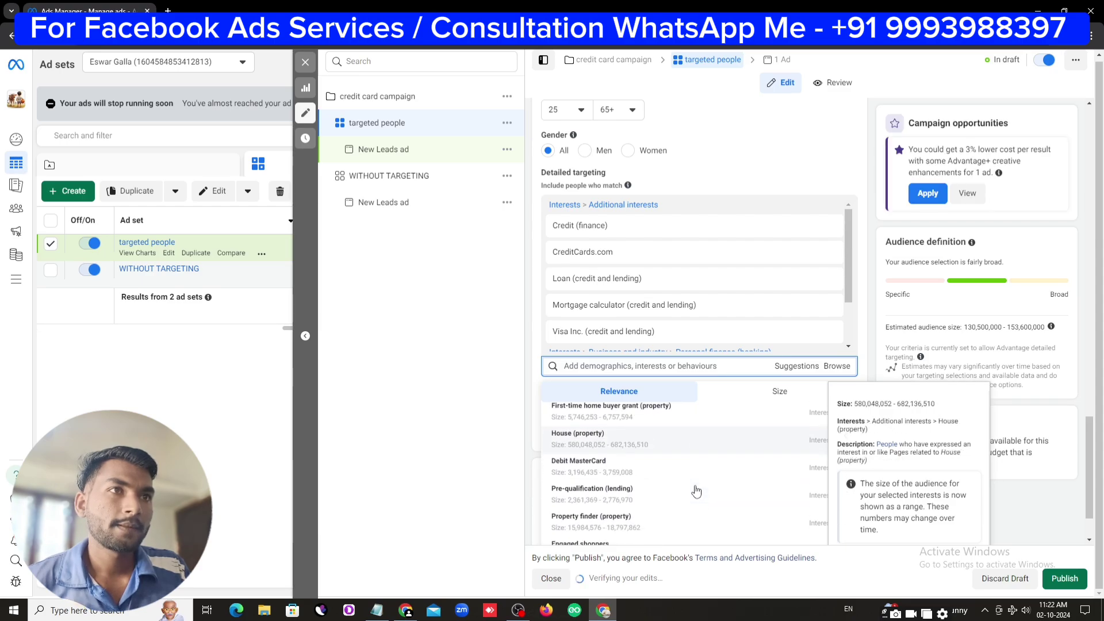
pyautogui.click(672, 498)
pyautogui.scroll(-3, 693, 508)
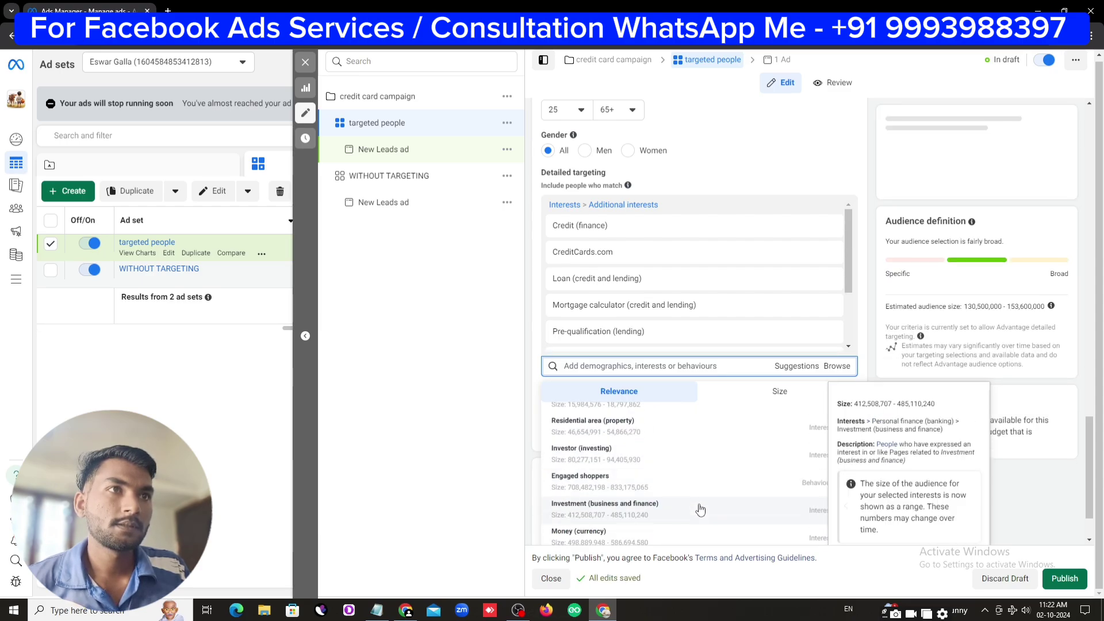
# Copy the word 'Loan' from the notes' 2ND AD SET keyword list for the interest search
pyautogui.click(376, 610)
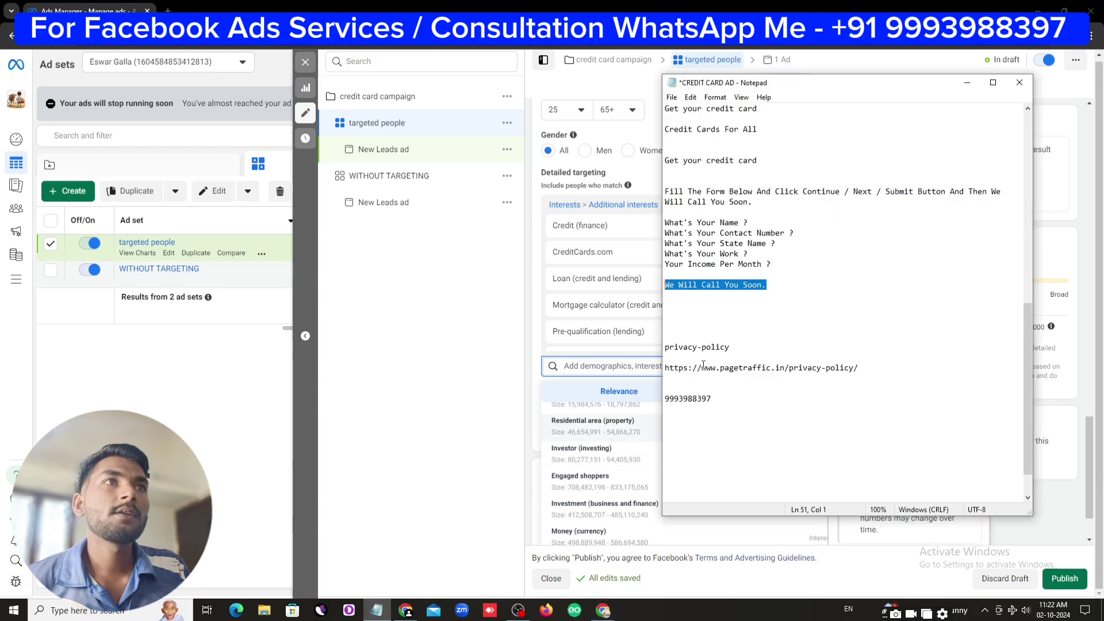
pyautogui.click(775, 294)
pyautogui.scroll(12, 770, 345)
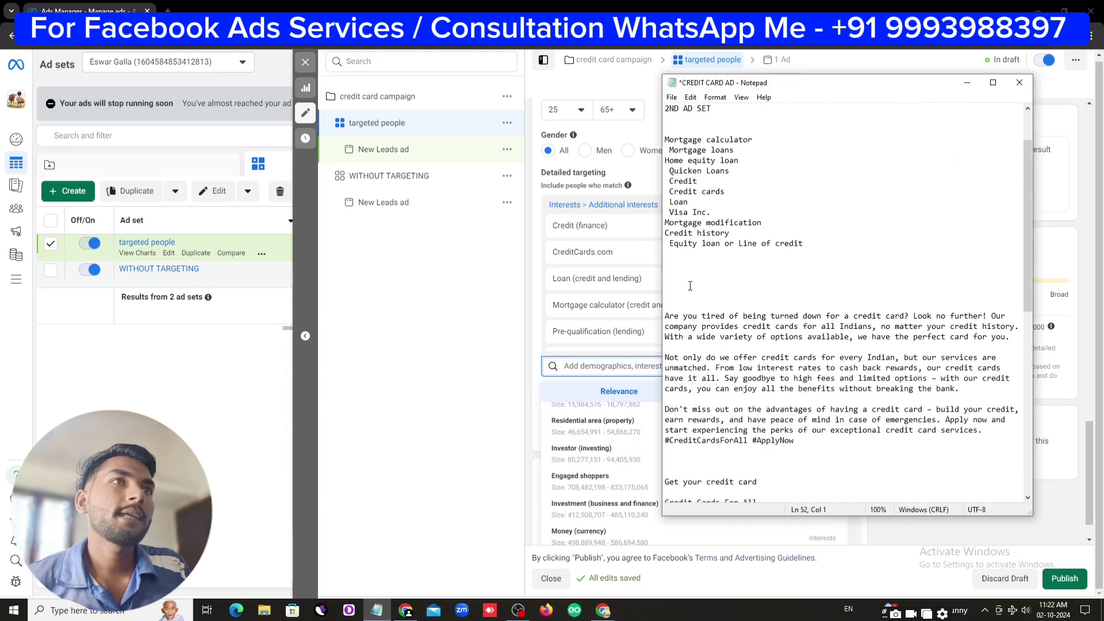
pyautogui.scroll(2, 692, 299)
pyautogui.moveTo(676, 193); pyautogui.dragTo(822, 304)
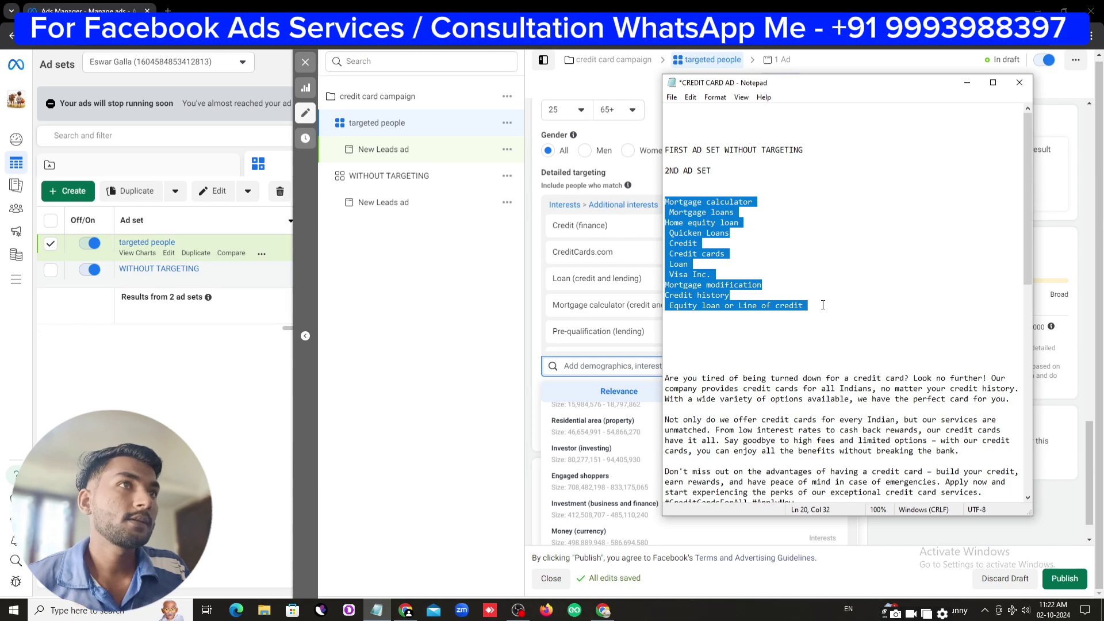
pyautogui.doubleClick(679, 265)
pyautogui.rightClick(679, 265)
pyautogui.click(697, 303)
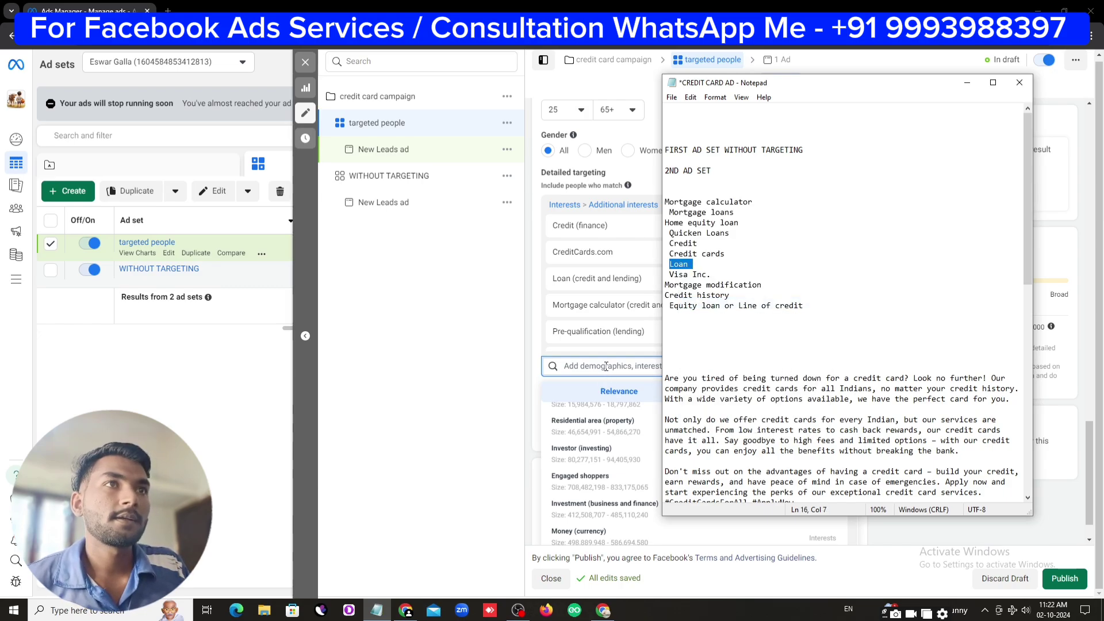
pyautogui.click(608, 368)
pyautogui.rightClick(606, 367)
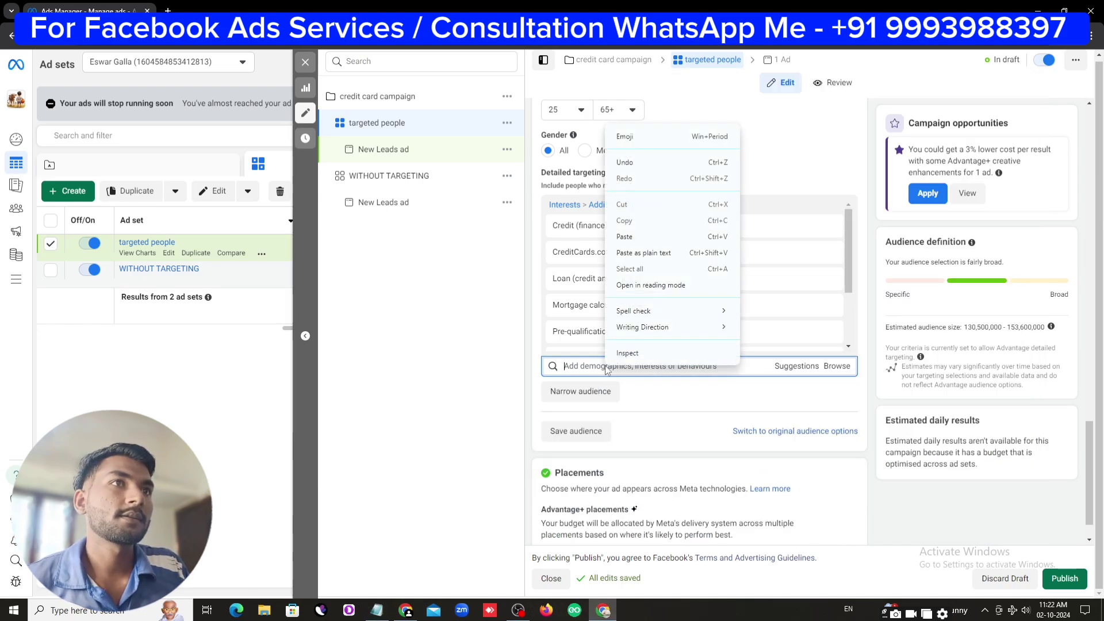
# Paste 'Loan' into the interest search and add Mortgage modification and Mortgage bank
pyautogui.click(662, 236)
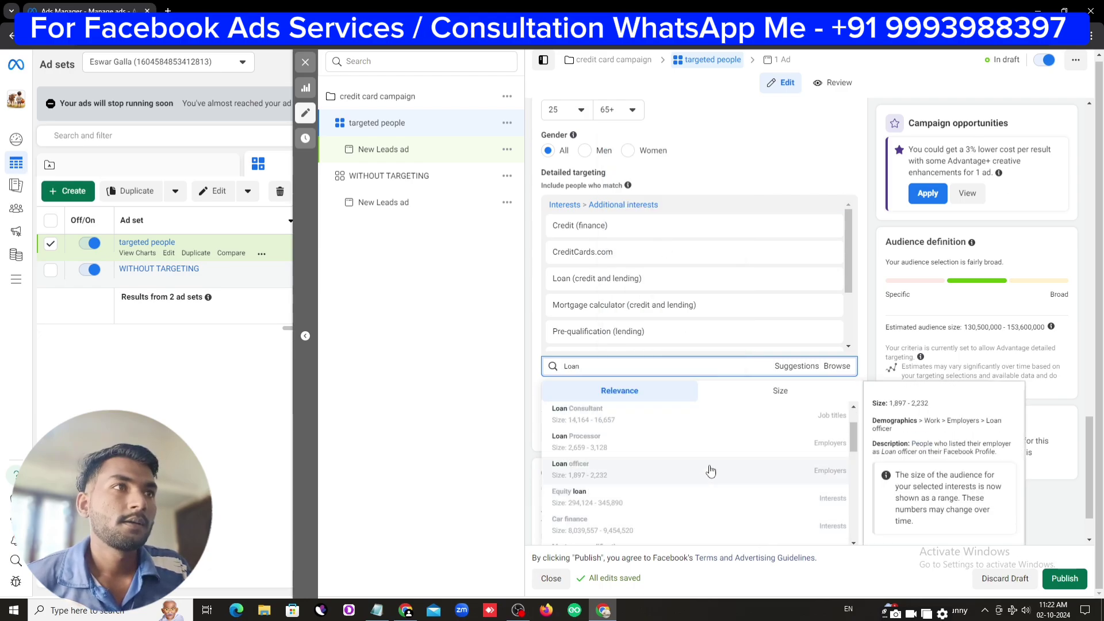
pyautogui.scroll(-1, 715, 498)
pyautogui.scroll(-3, 716, 498)
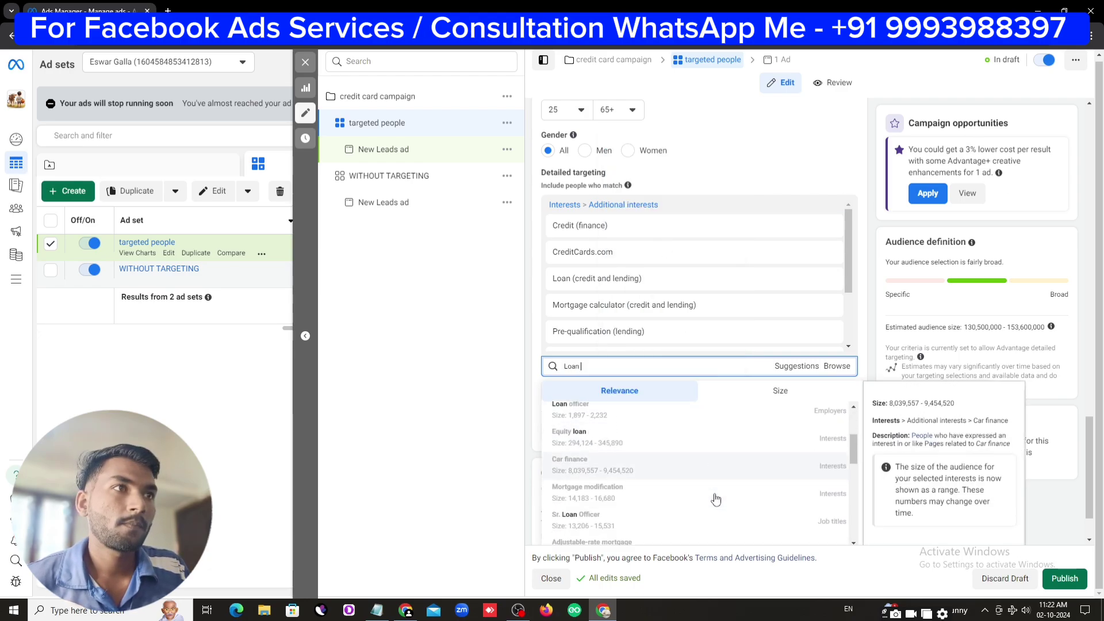
pyautogui.click(770, 492)
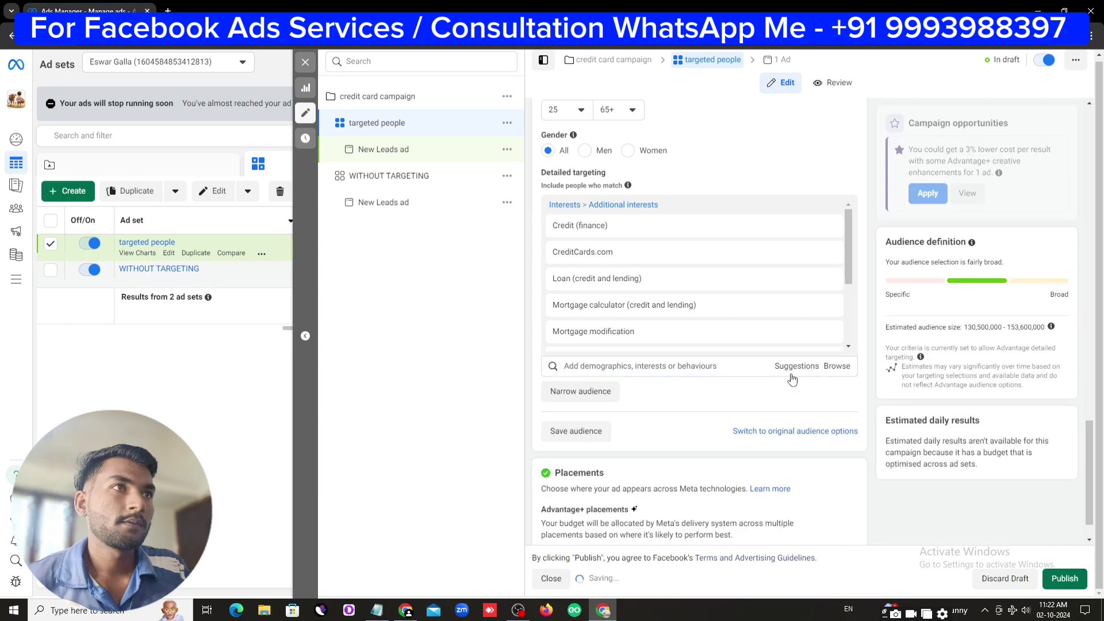
pyautogui.click(793, 367)
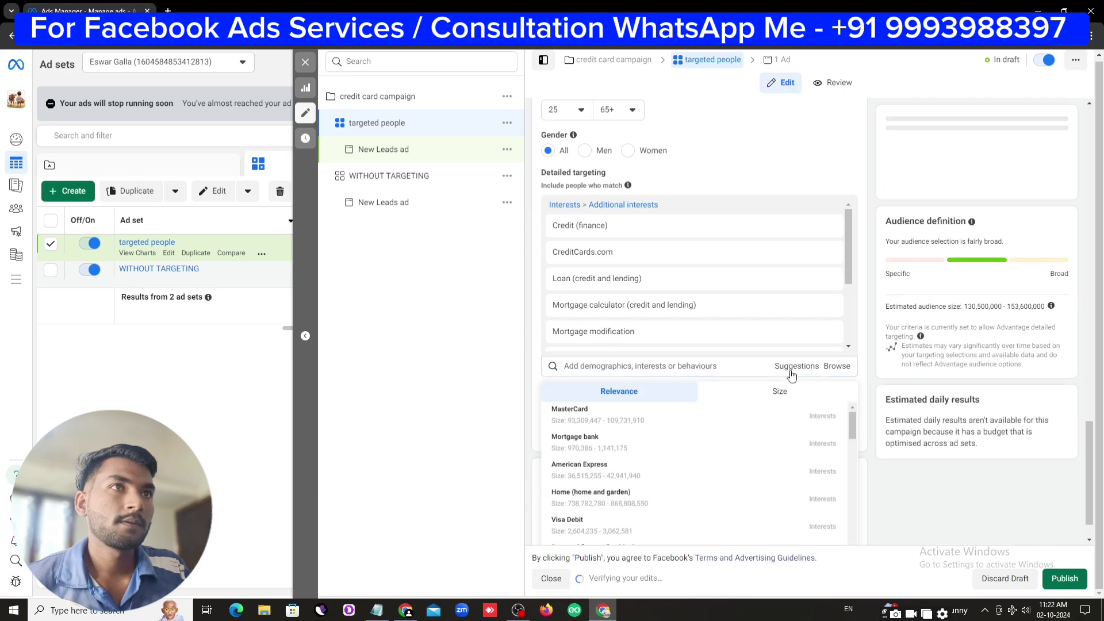
pyautogui.click(693, 447)
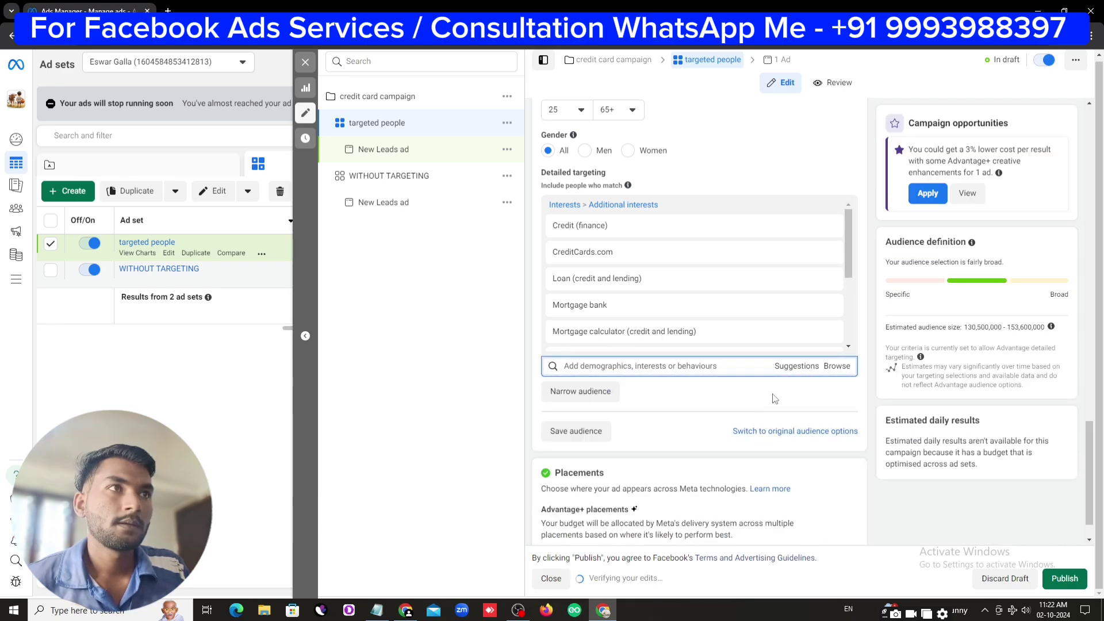
# Review the 2ND AD SET keyword list in the notes, then publish the campaign
pyautogui.click(792, 365)
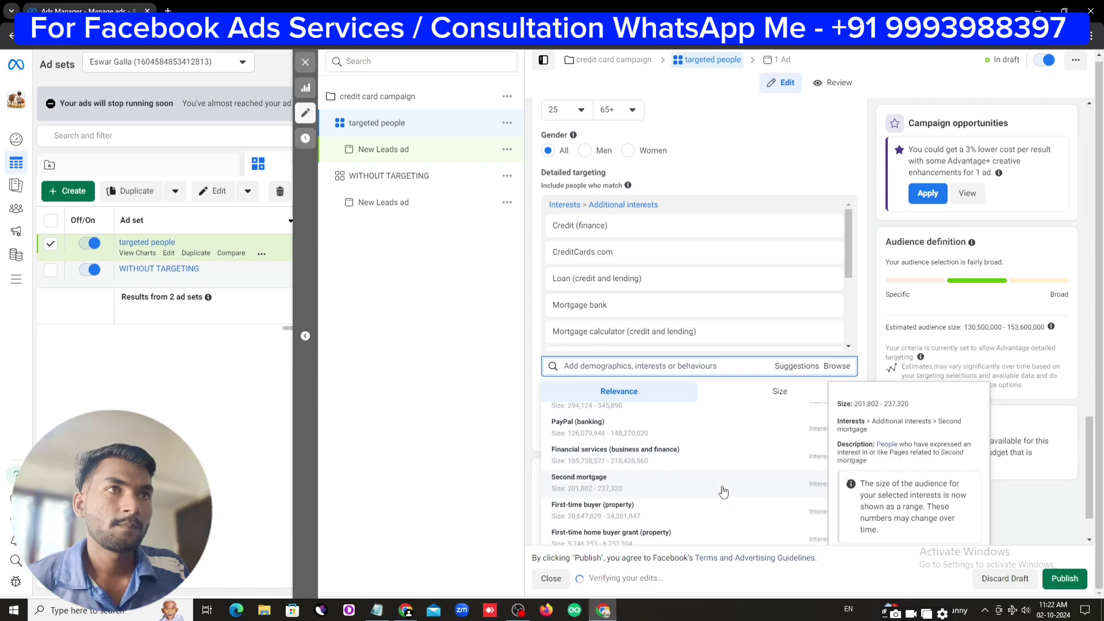
pyautogui.scroll(-2, 711, 497)
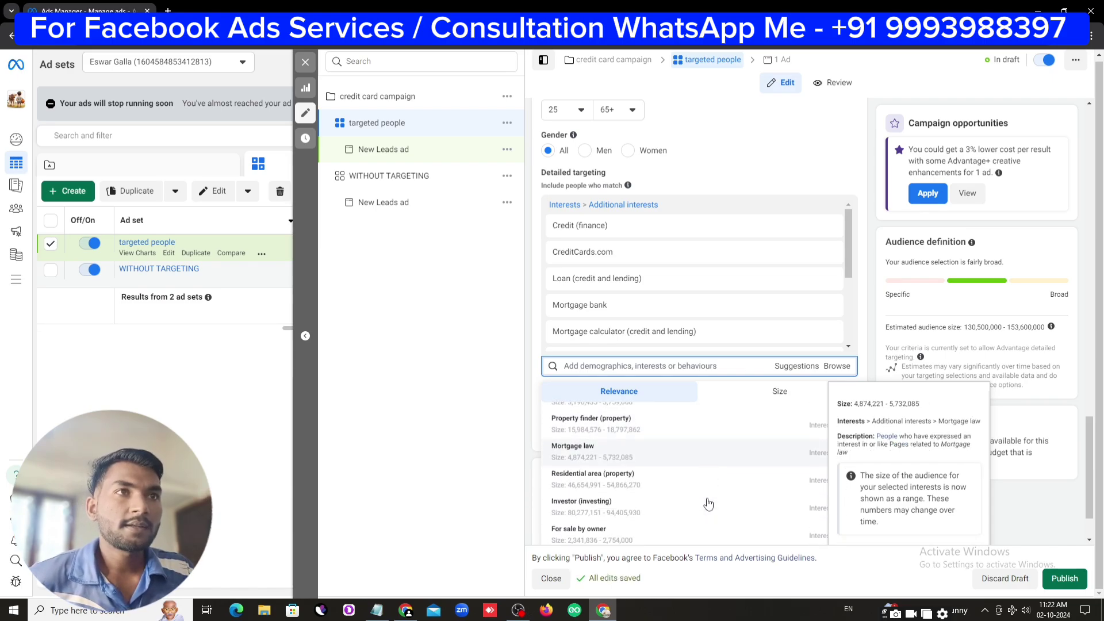
pyautogui.click(377, 610)
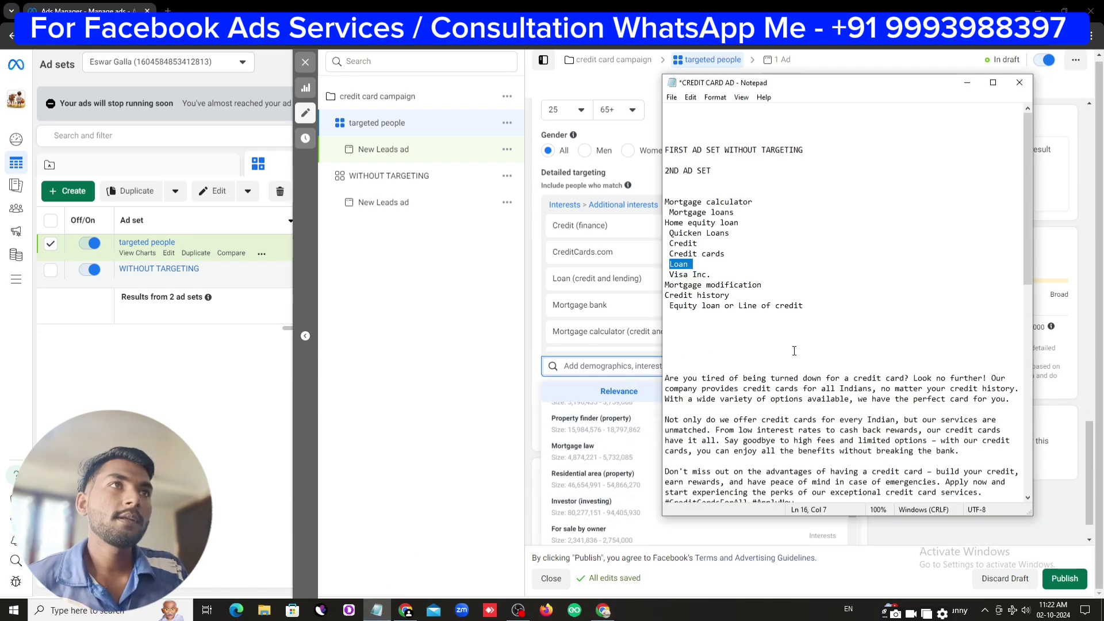
pyautogui.click(769, 258)
pyautogui.moveTo(666, 202); pyautogui.dragTo(818, 322)
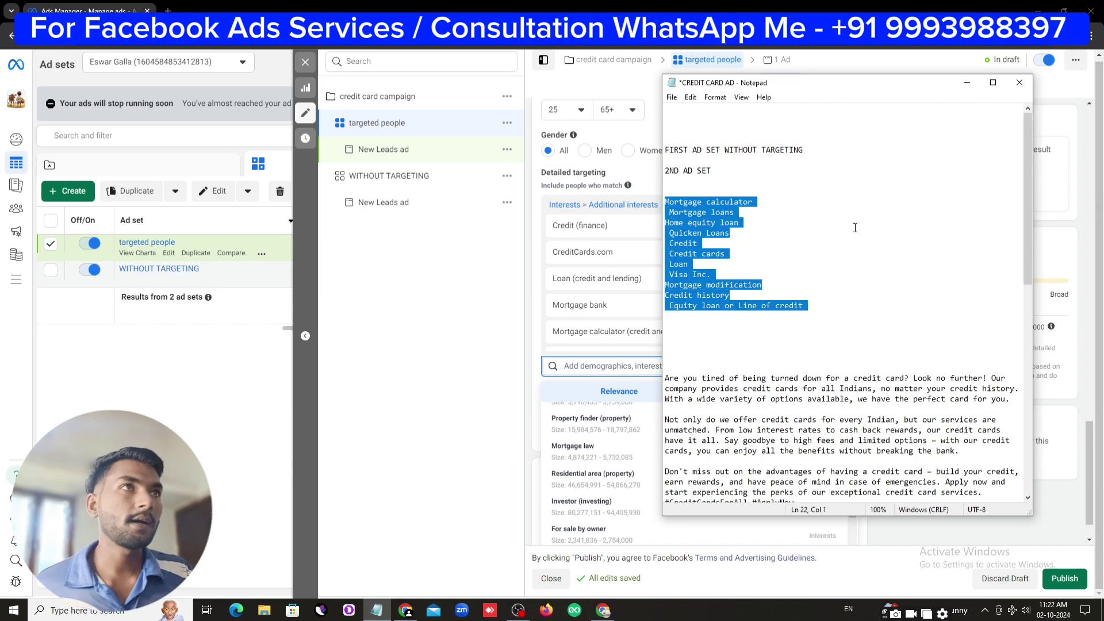
pyautogui.click(967, 83)
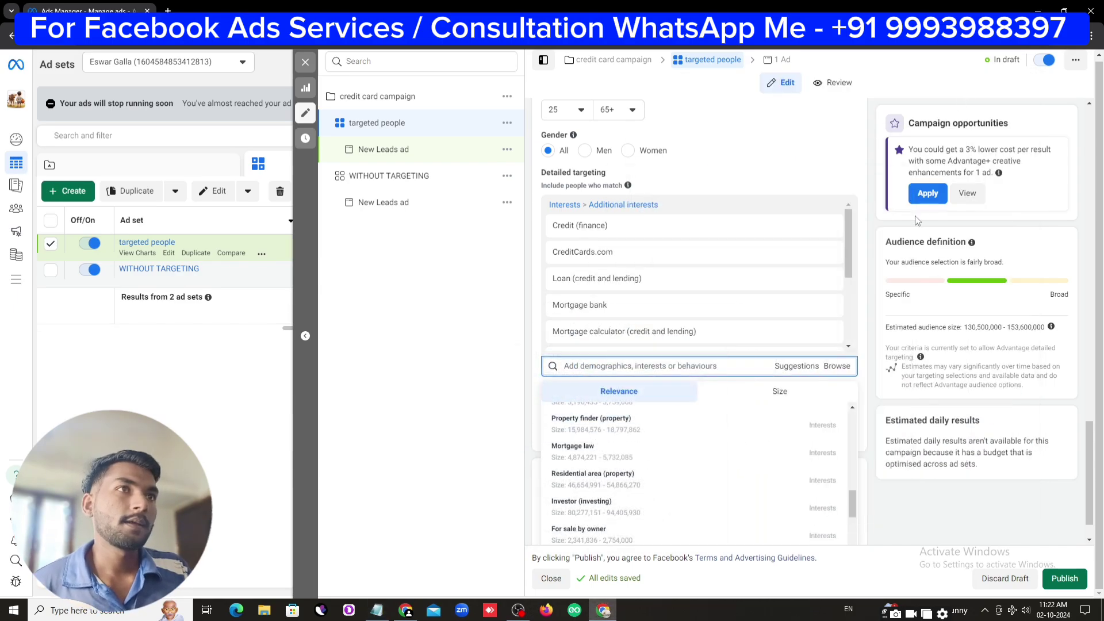
pyautogui.press('Escape')
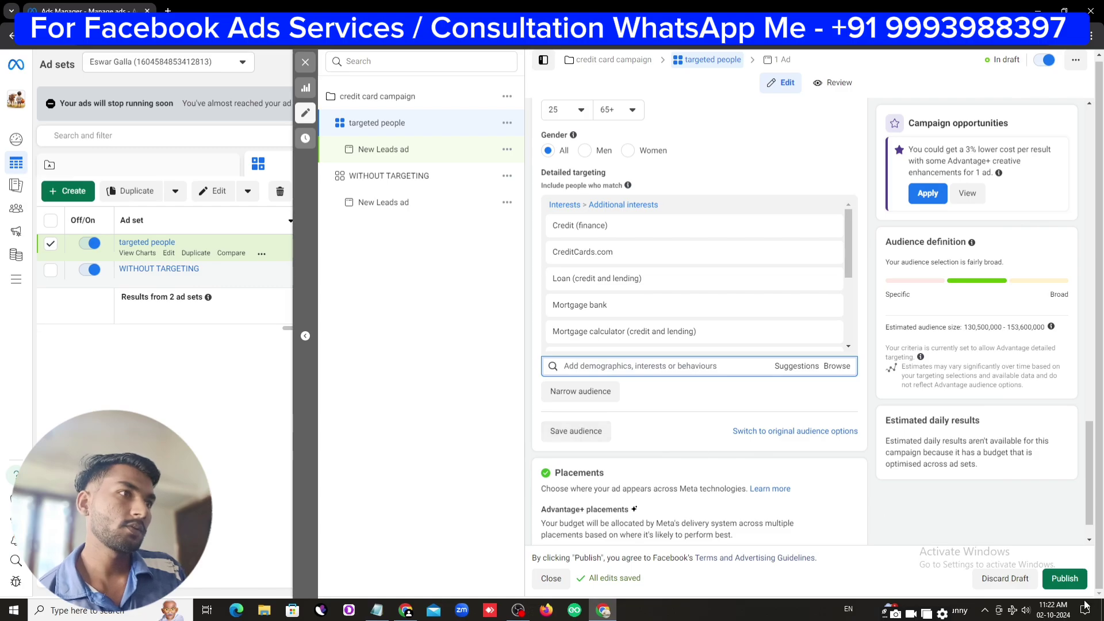
pyautogui.click(1065, 578)
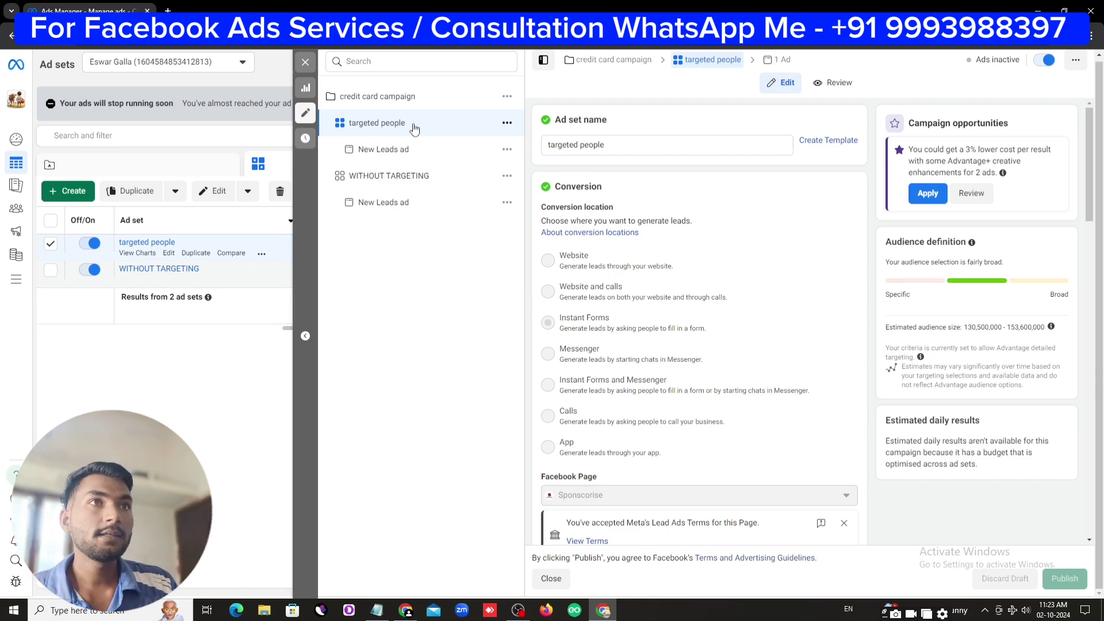
pyautogui.scroll(-7, 685, 369)
pyautogui.scroll(-8, 696, 384)
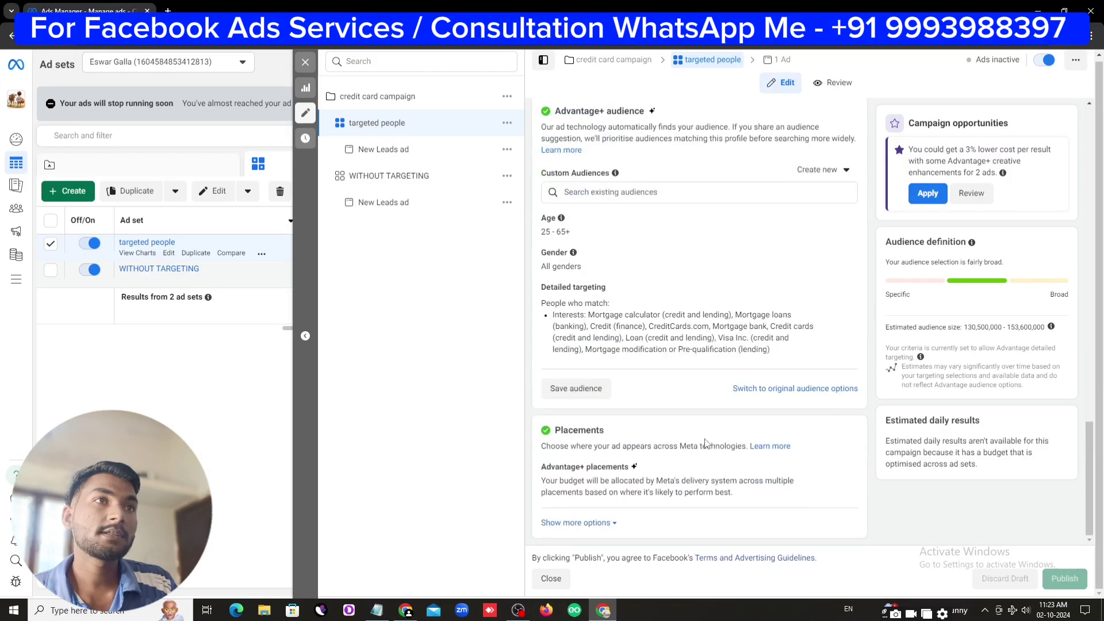
pyautogui.moveTo(561, 316); pyautogui.dragTo(788, 354)
pyautogui.click(788, 353)
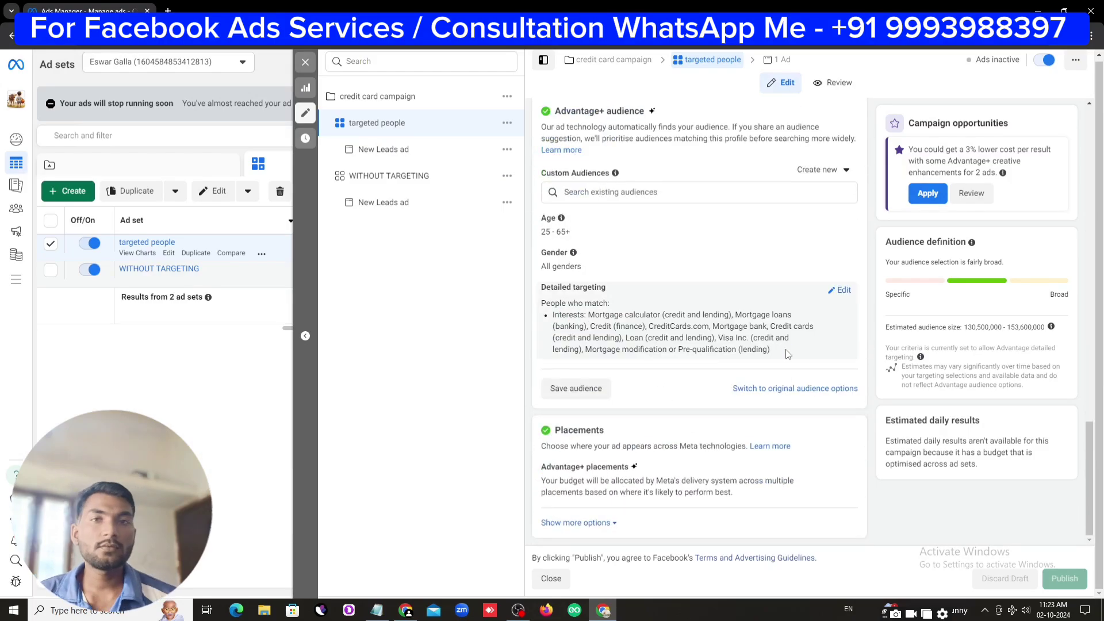